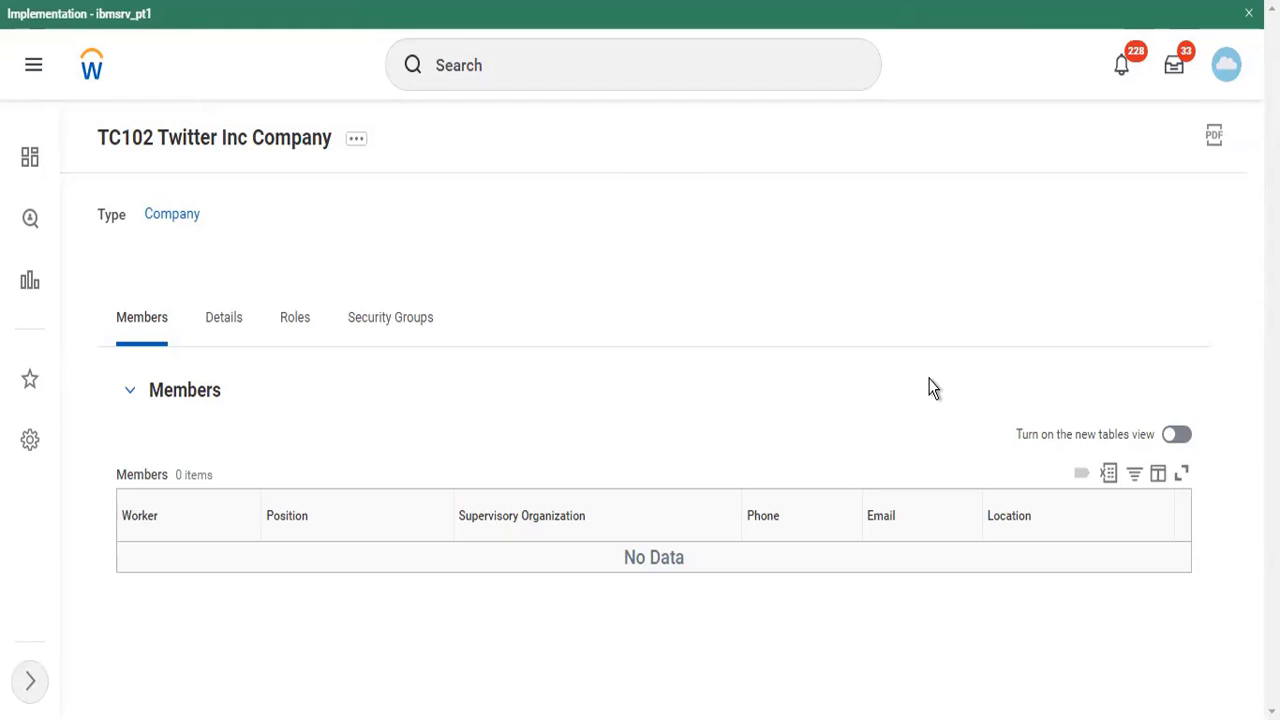
- Find the TC102 Twitter Inc Company through the recent searches and open its company tax details for editing
left_click(470, 66)
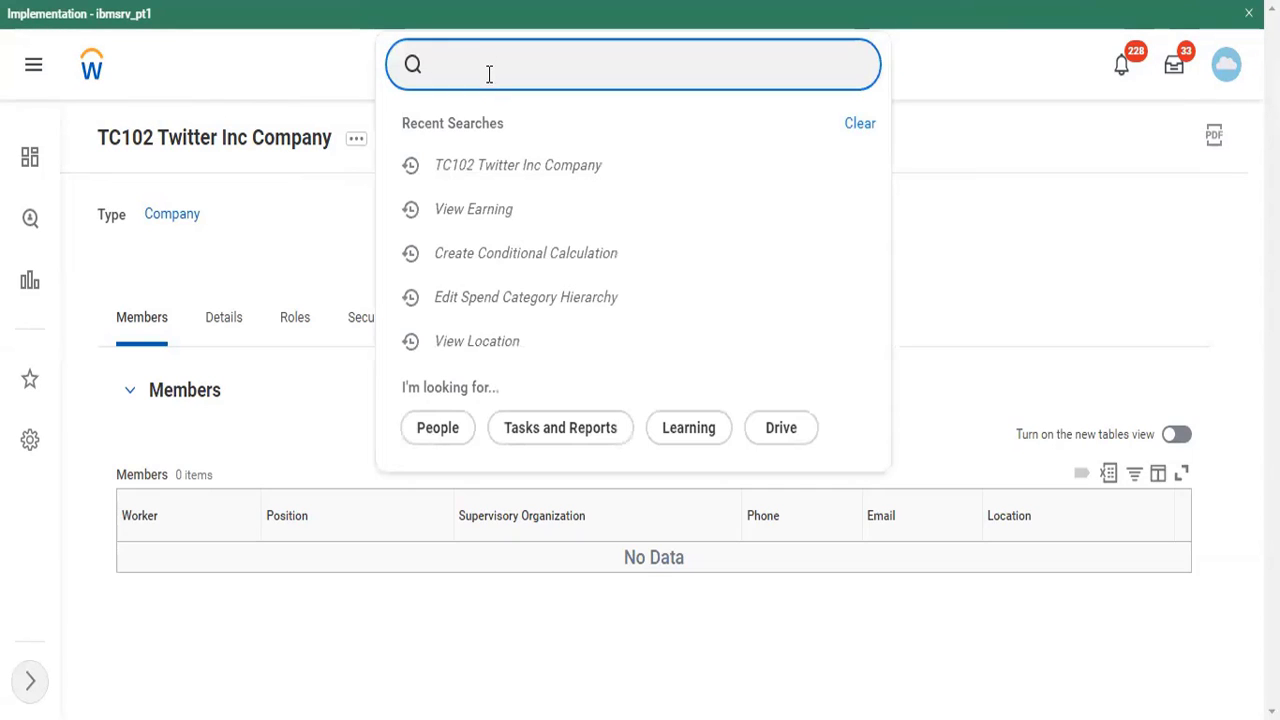
left_click(484, 166)
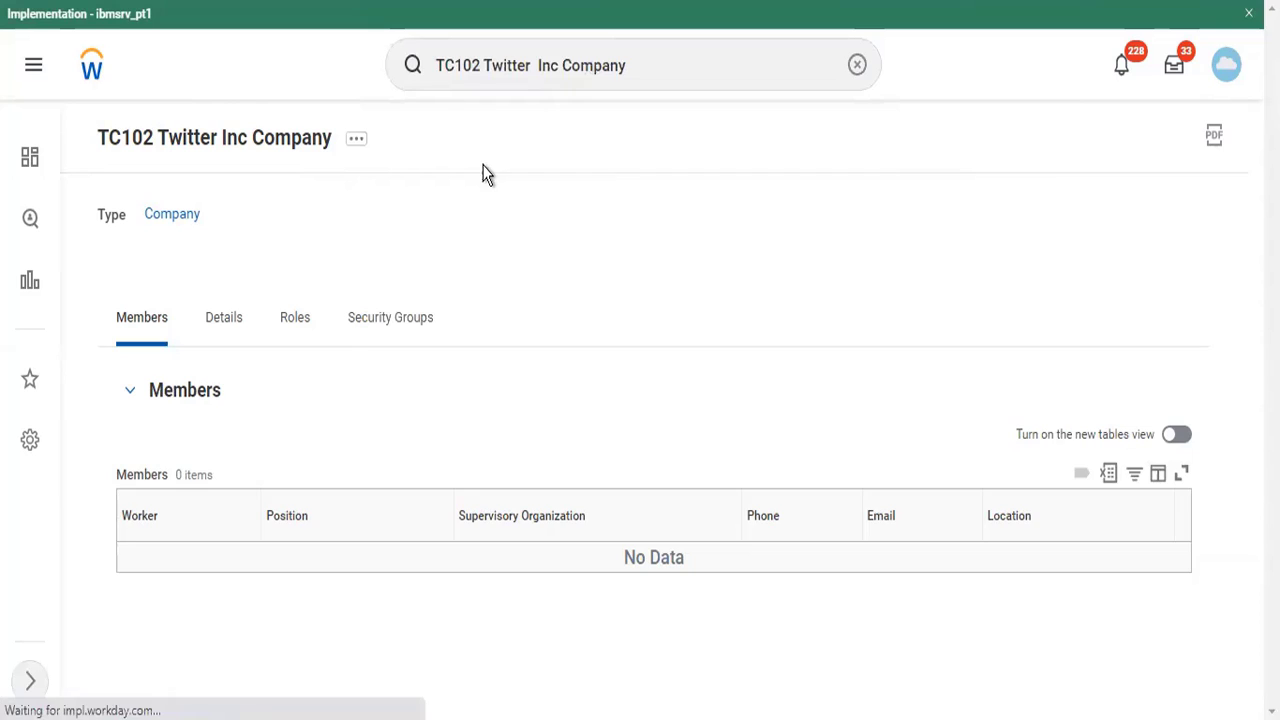
left_click(355, 143)
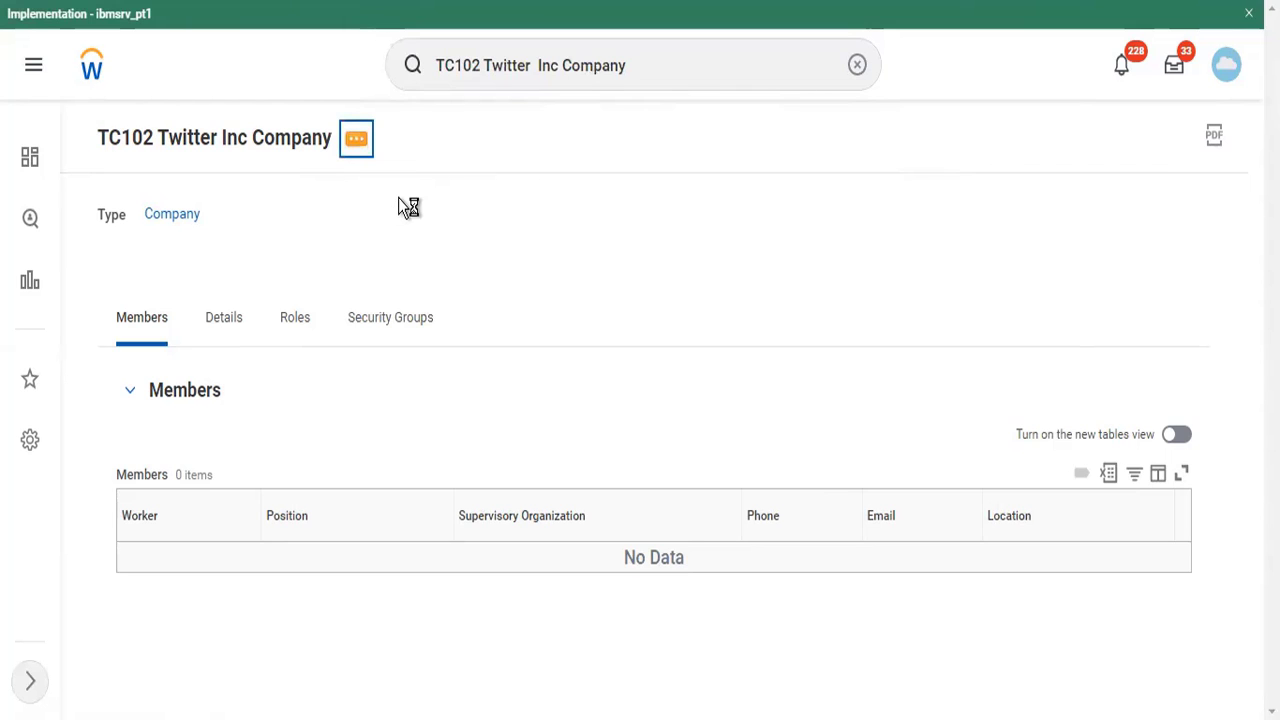
mouse_move(401, 202)
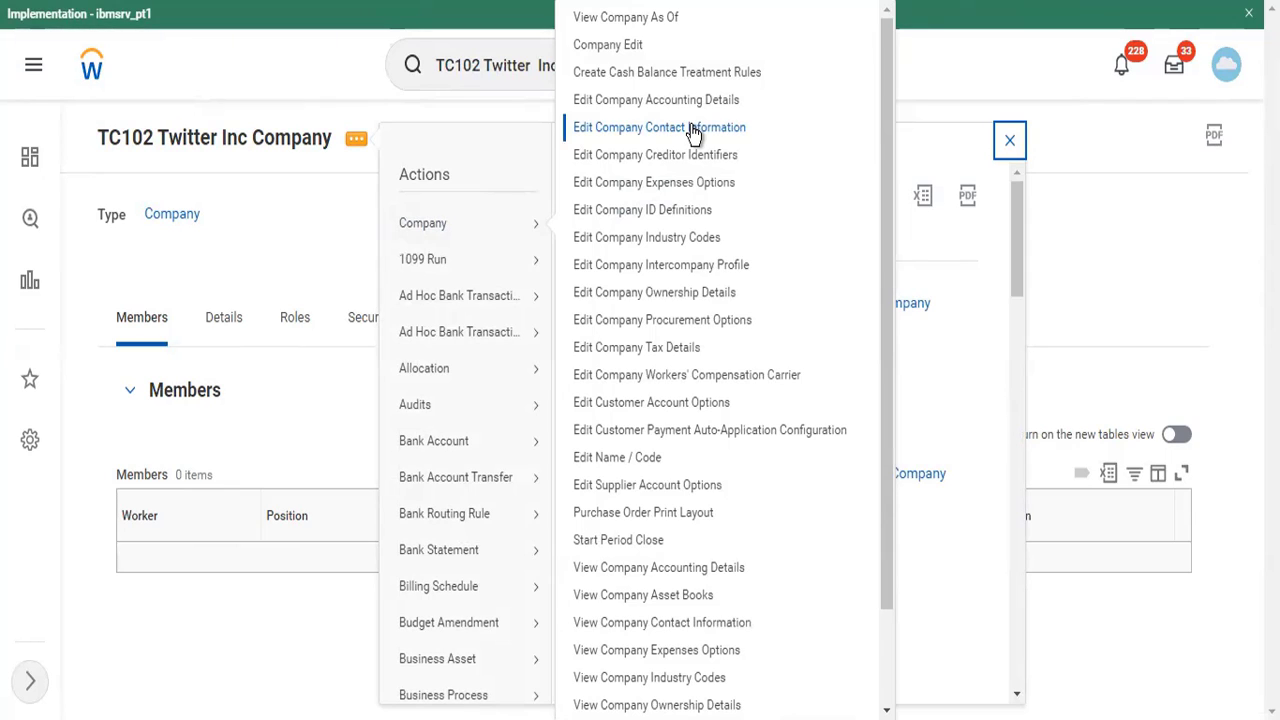
left_click(666, 352)
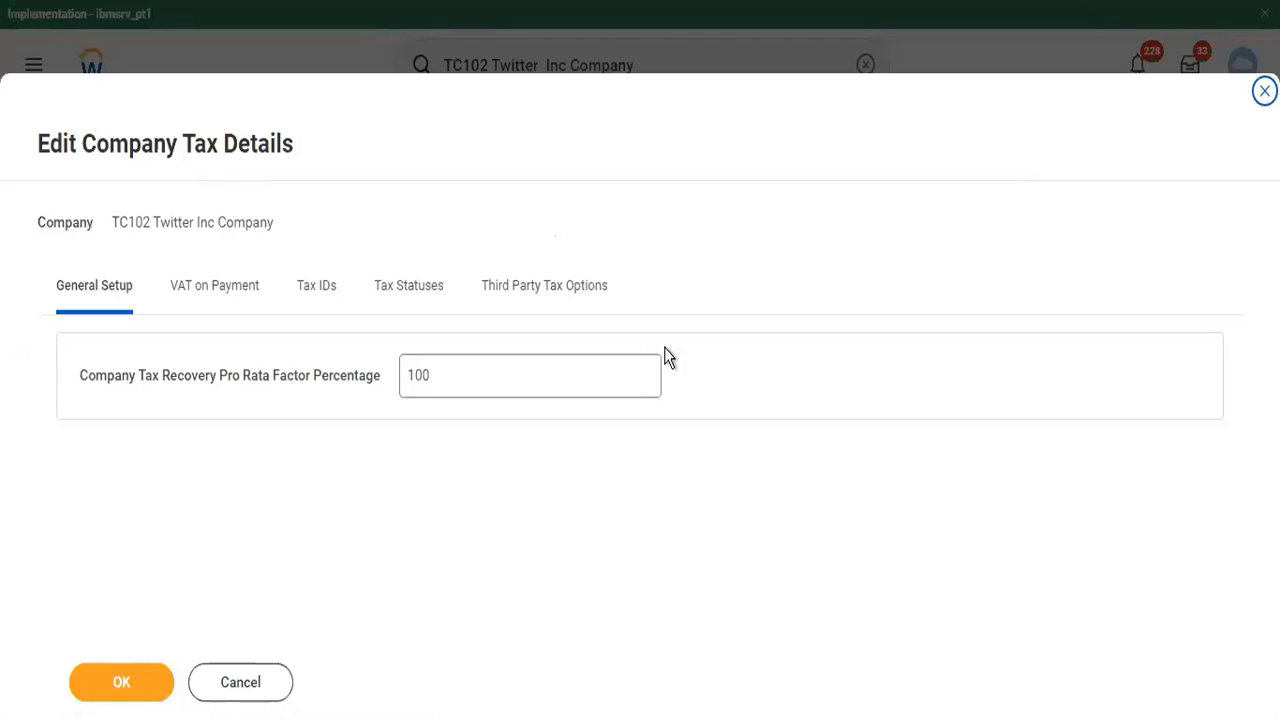
- Add a tax ID row for India with type CIN Company identification Number and enter its identification number
left_click(317, 294)
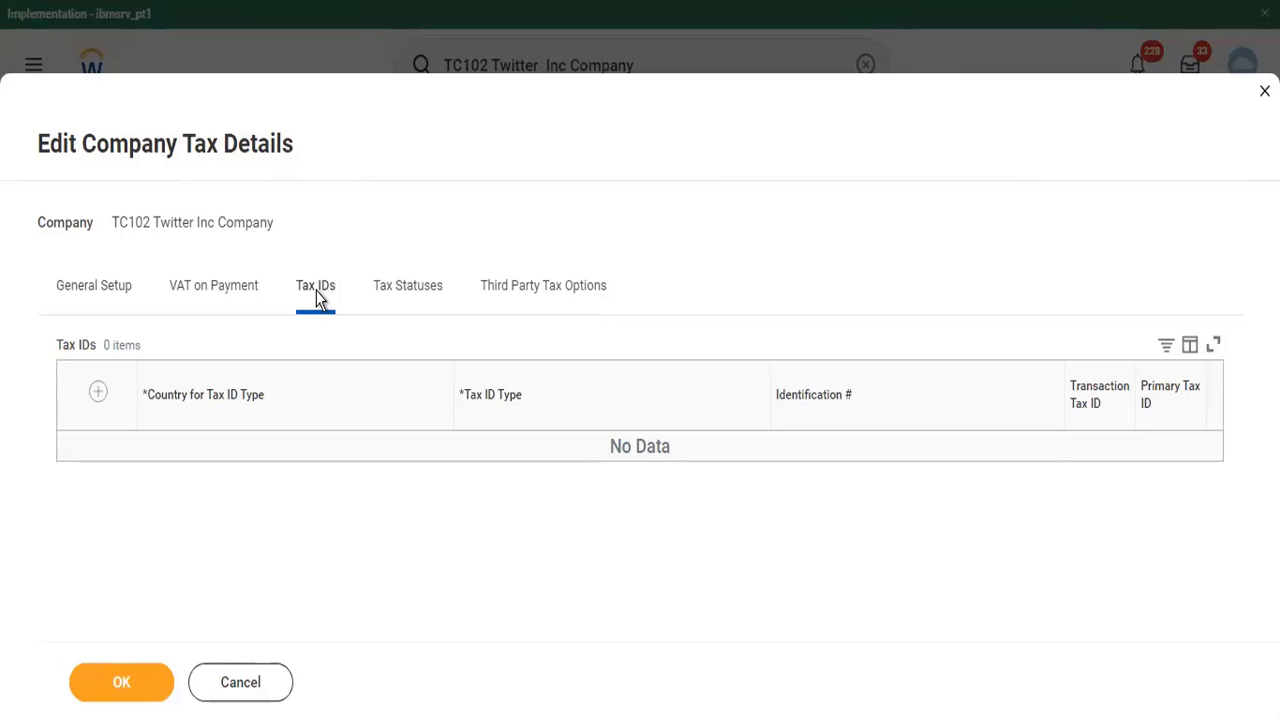
left_click(98, 392)
left_click(285, 460)
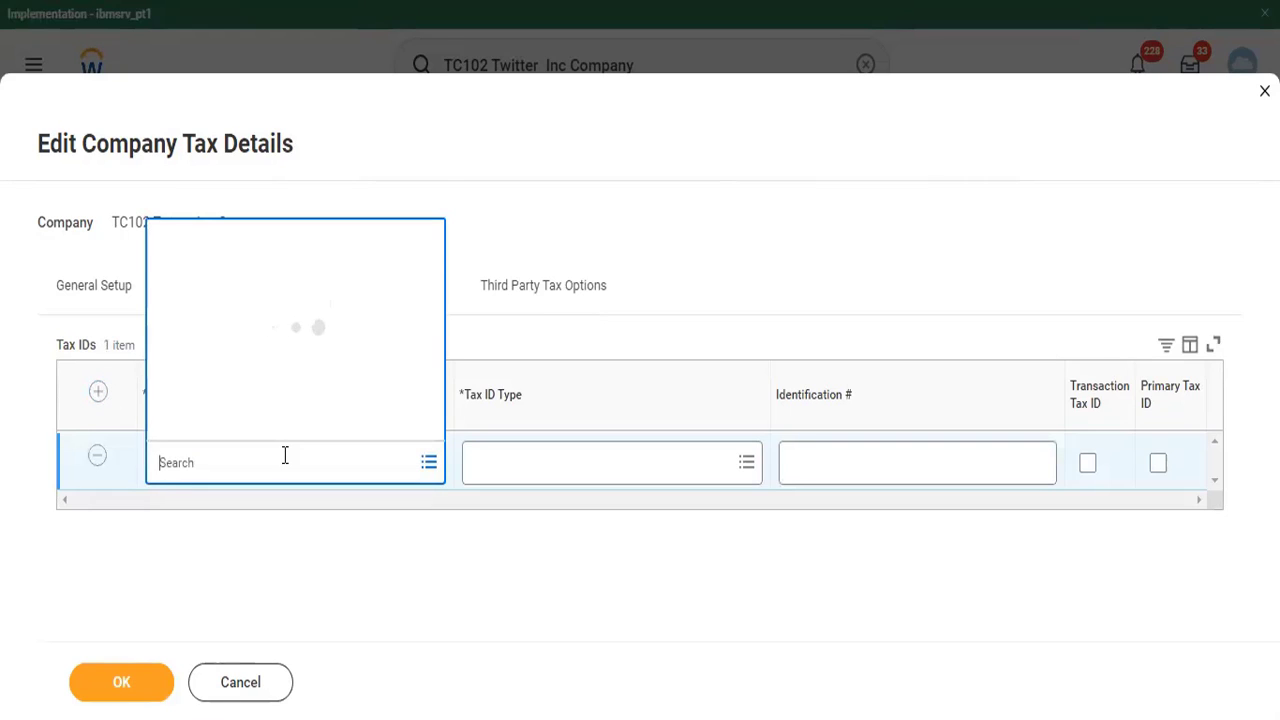
type("India")
key("Return")
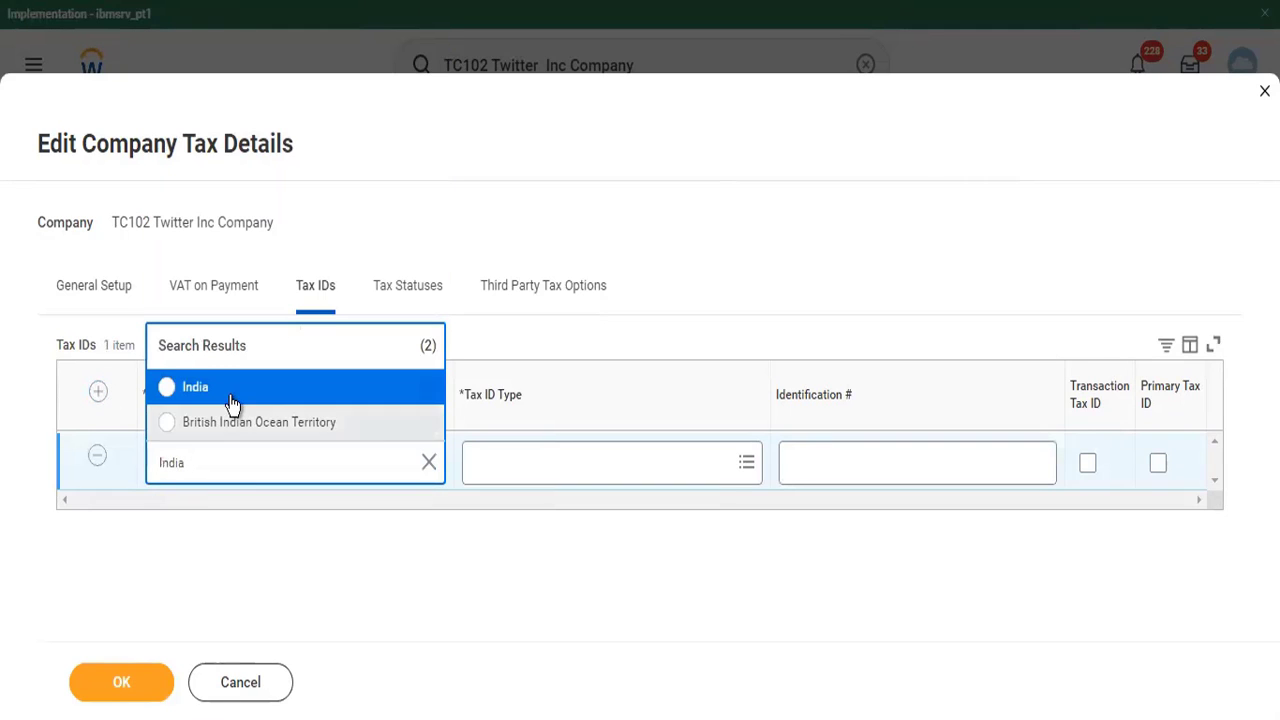
left_click(231, 401)
left_click(578, 472)
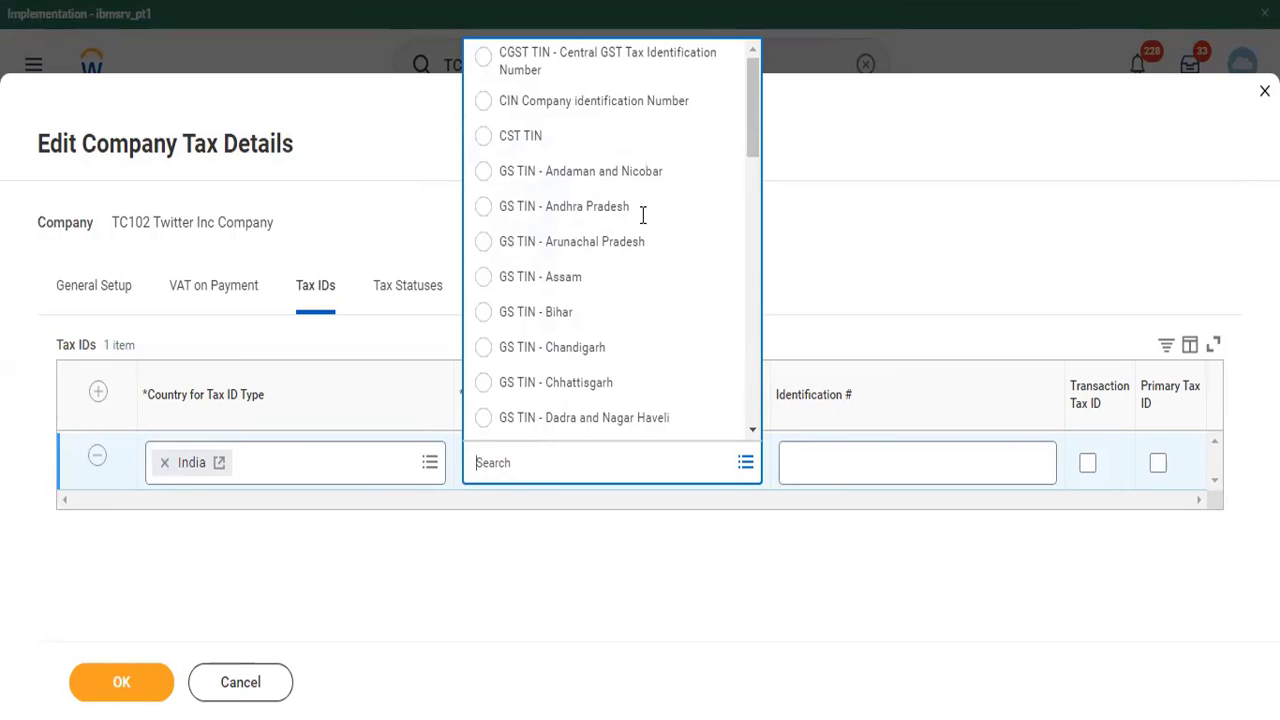
left_click(634, 106)
left_click(834, 474)
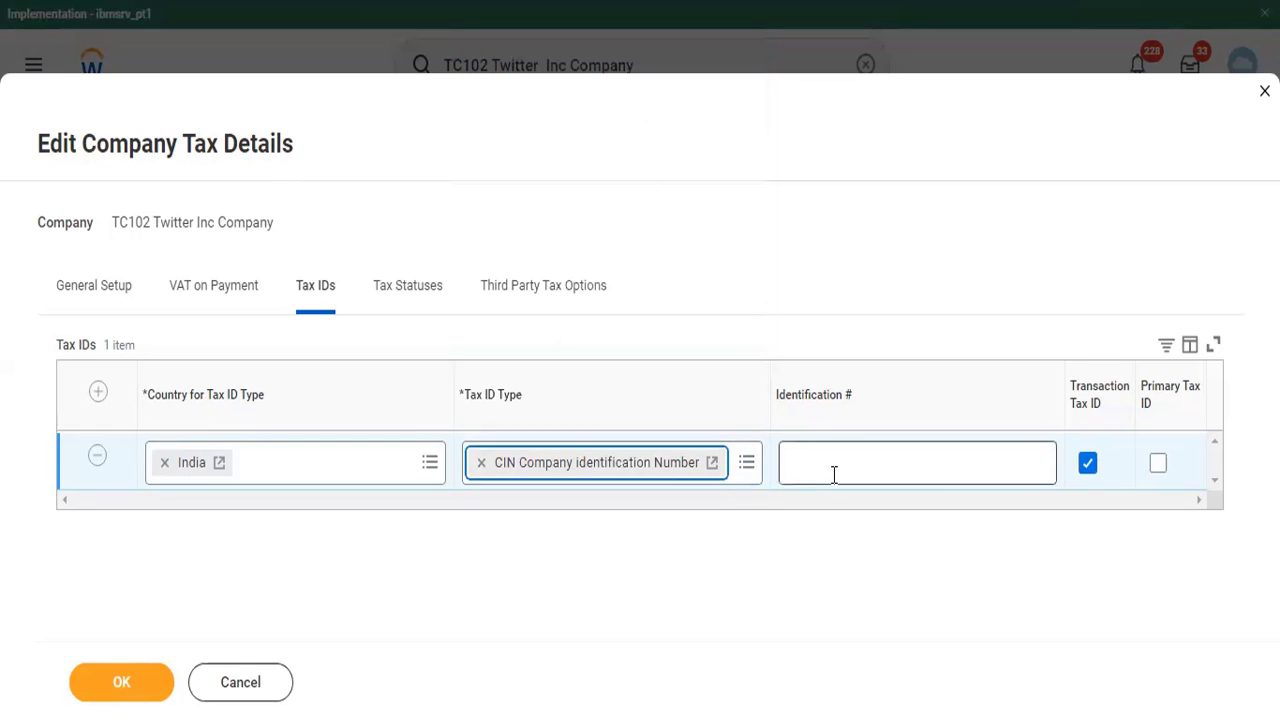
type("5245263")
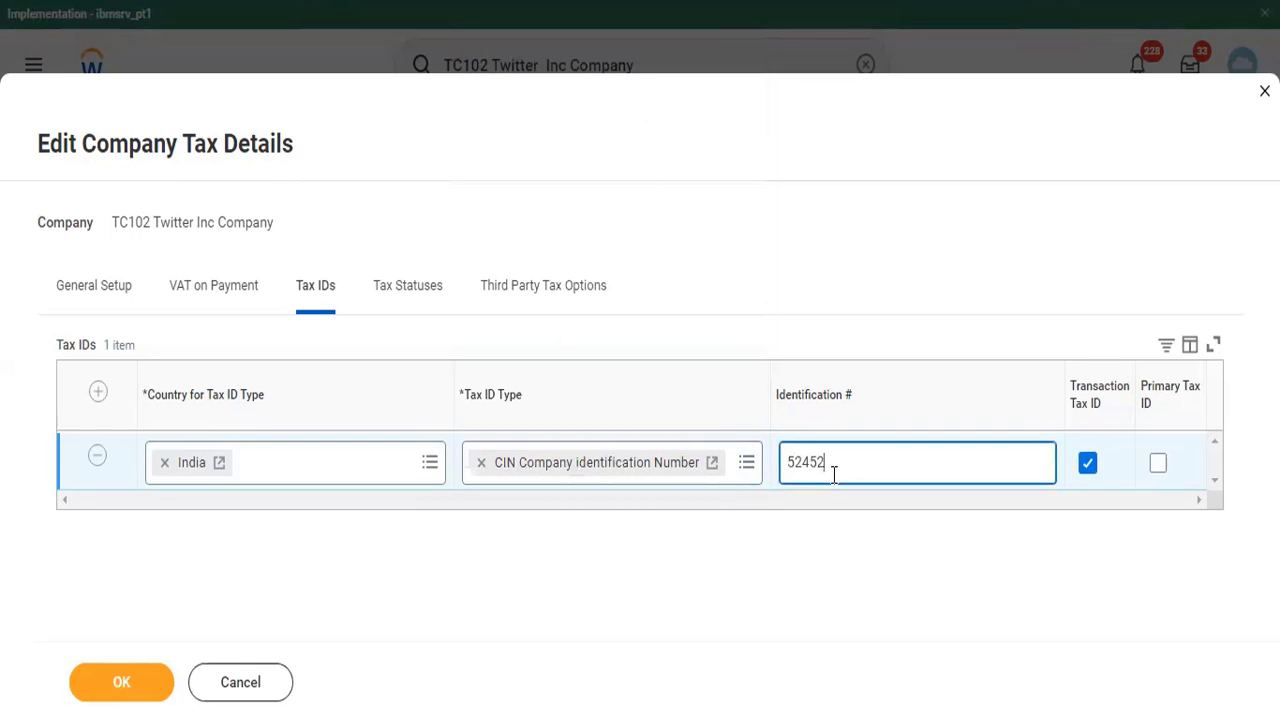
- Add a second tax ID row for India with the tax ID type GS TIN - Assam
left_click(99, 390)
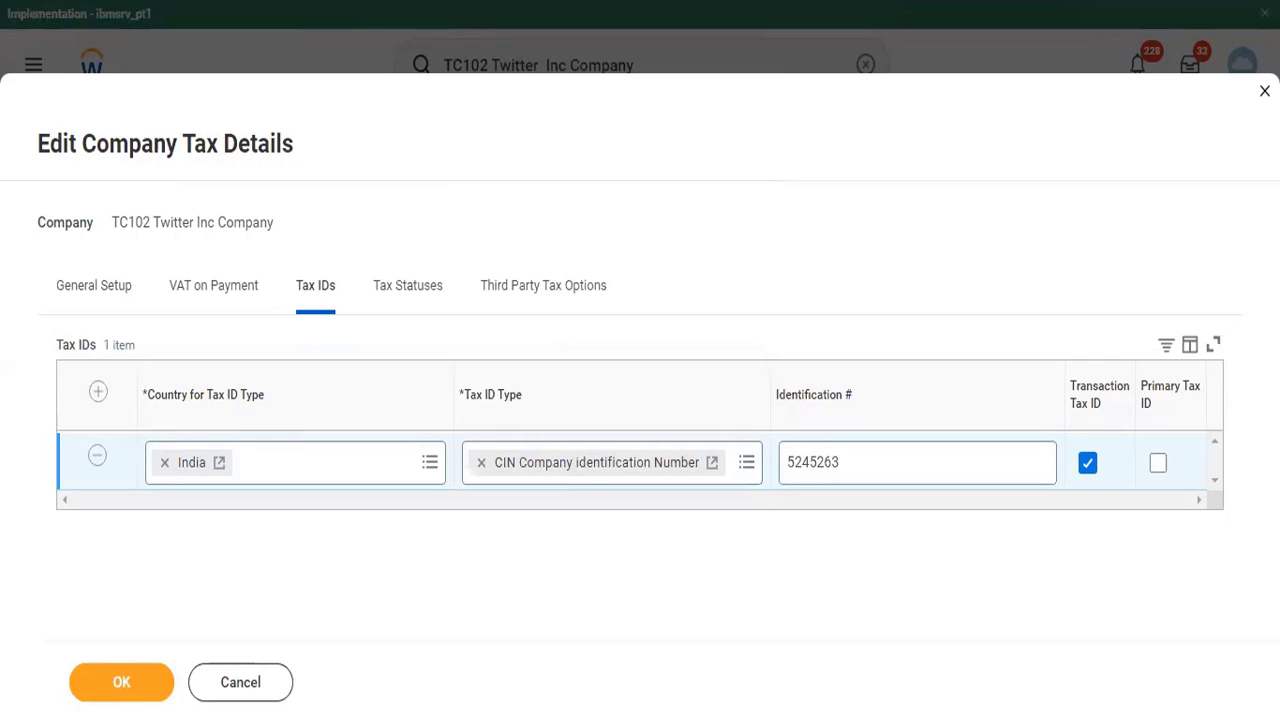
left_click(371, 462)
type("ind")
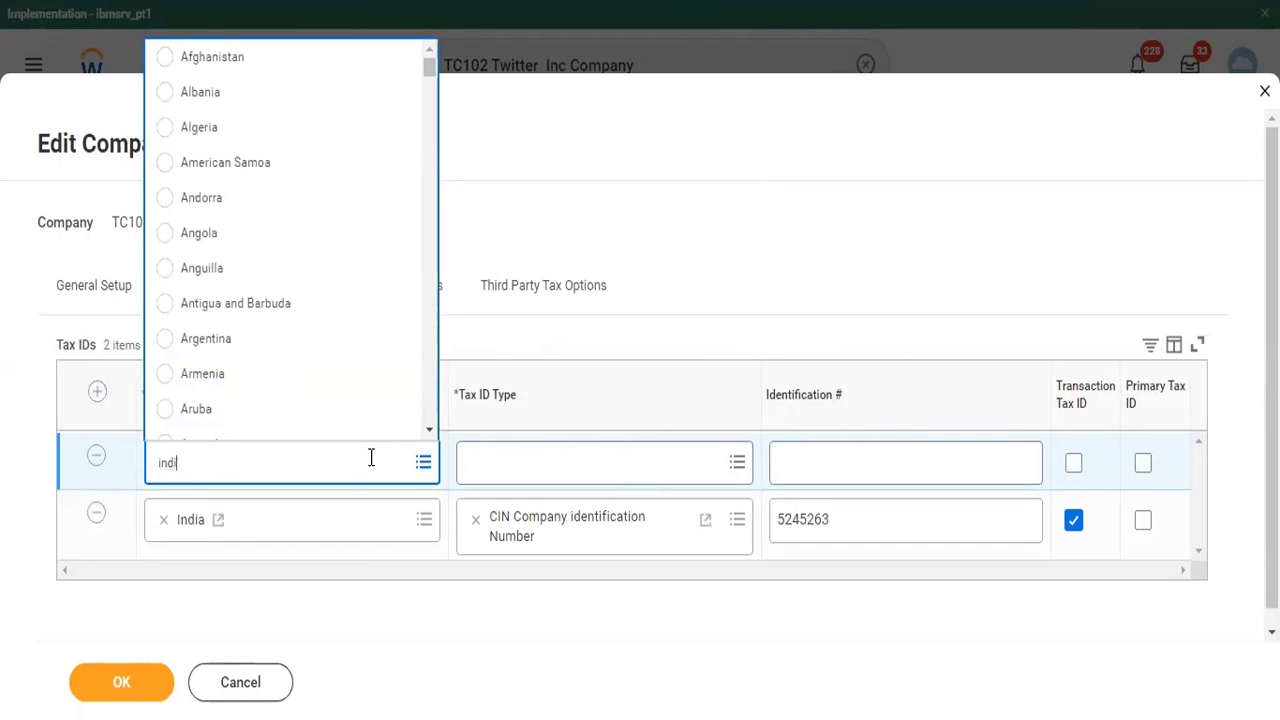
type("ia")
key("Return")
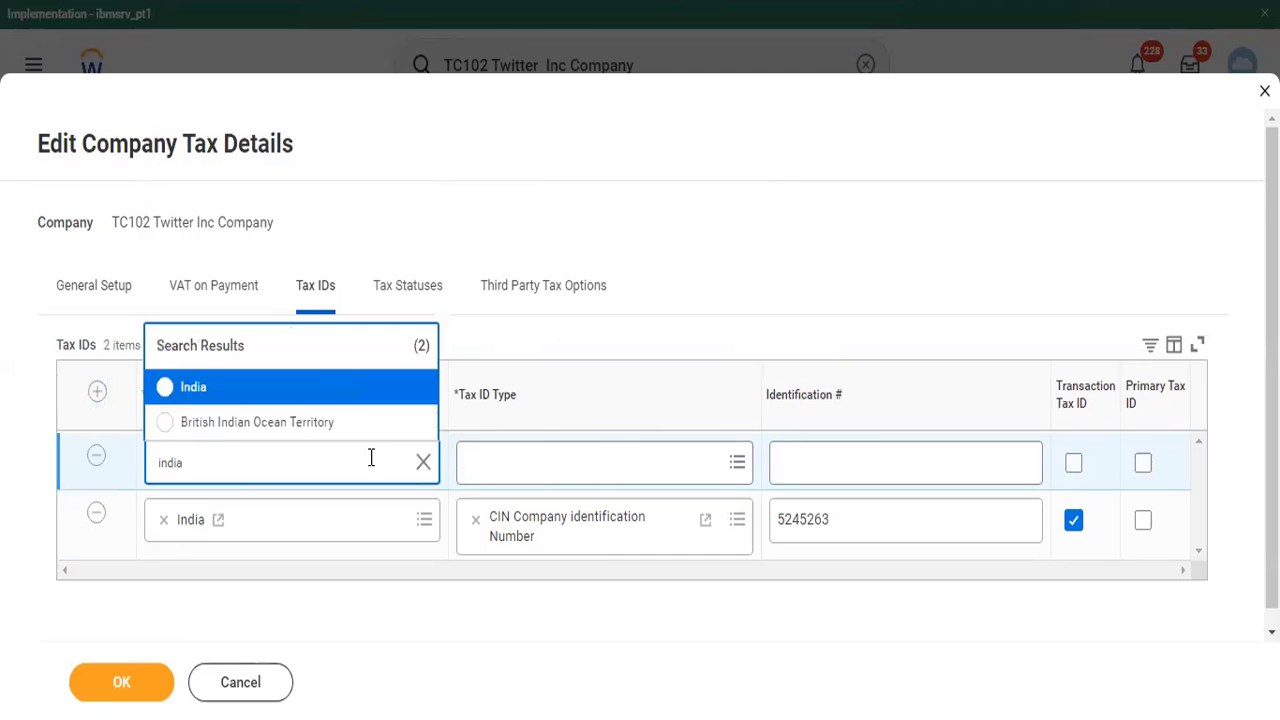
left_click(311, 382)
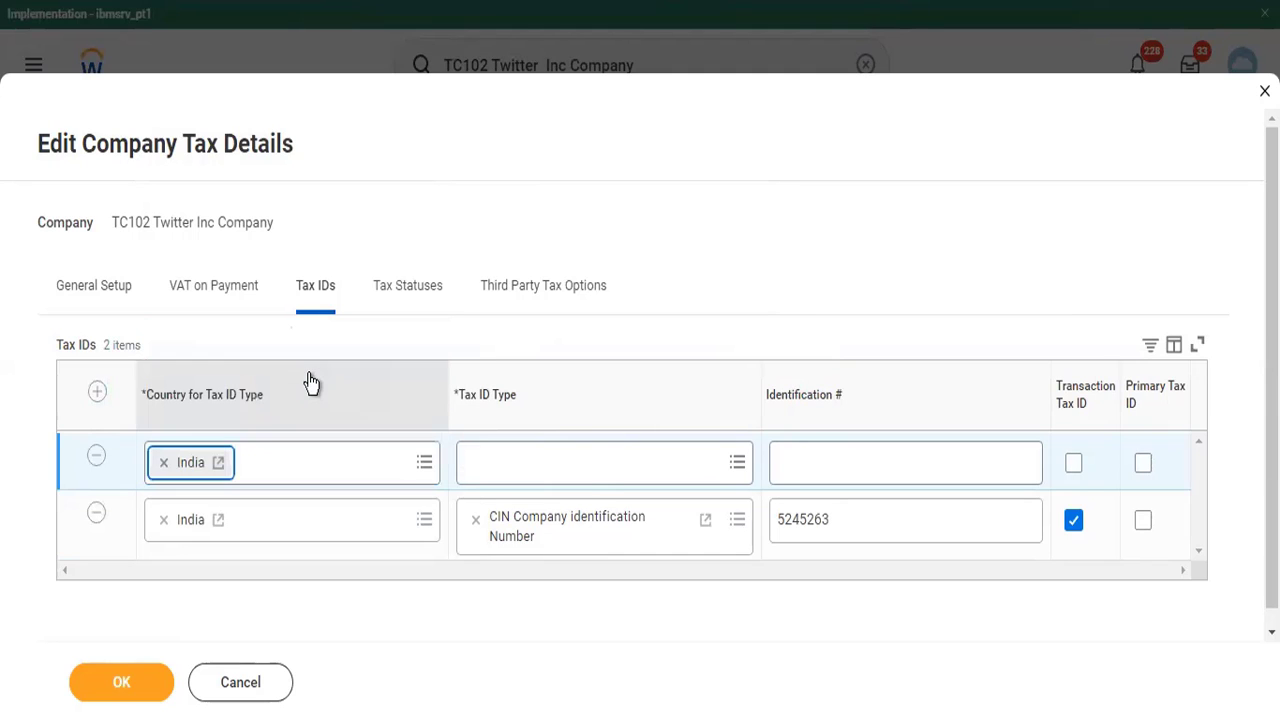
left_click(587, 462)
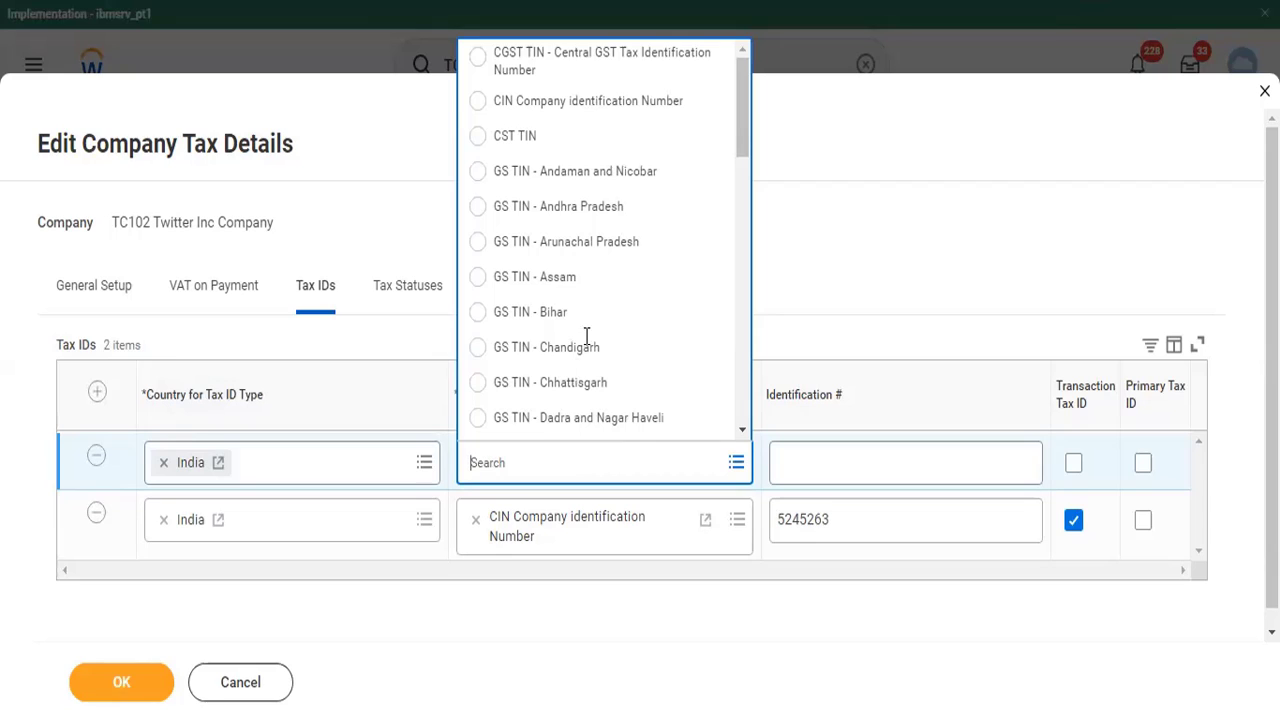
left_click(560, 279)
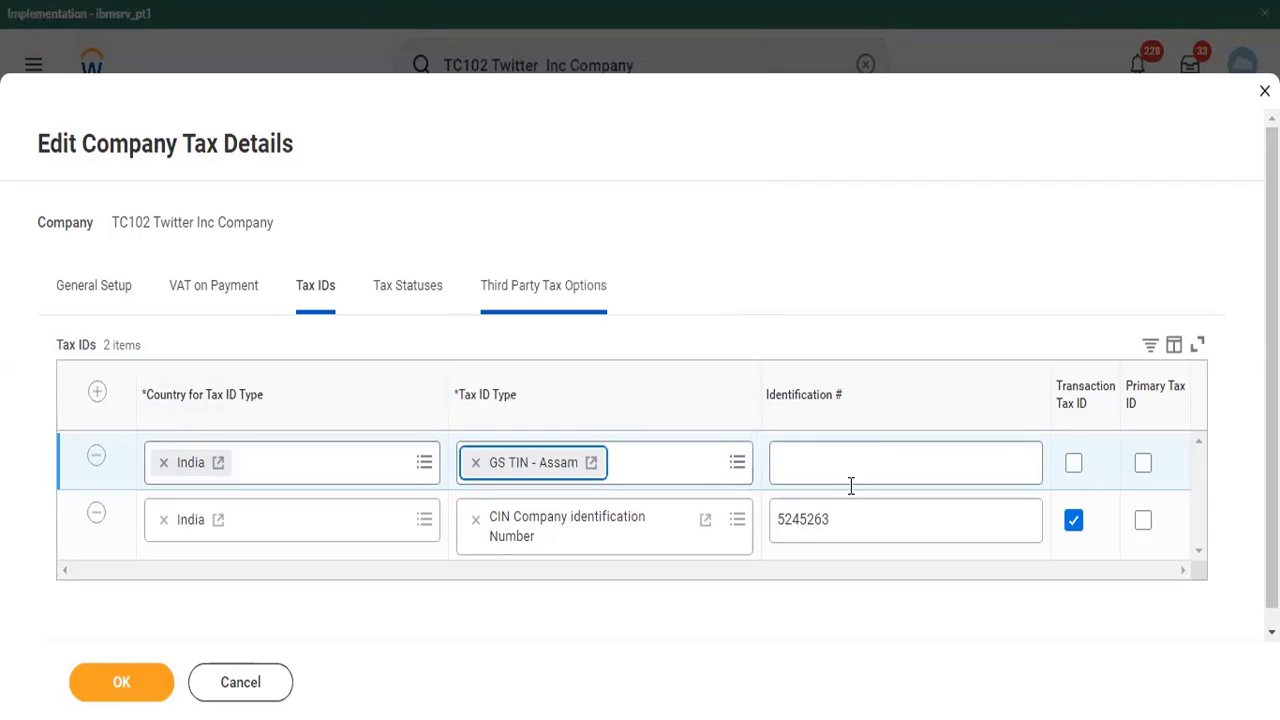
- Enter the identification number for the GS TIN - Assam row and mark the CIN row as the primary tax ID
left_click(868, 457)
type("5+545454")
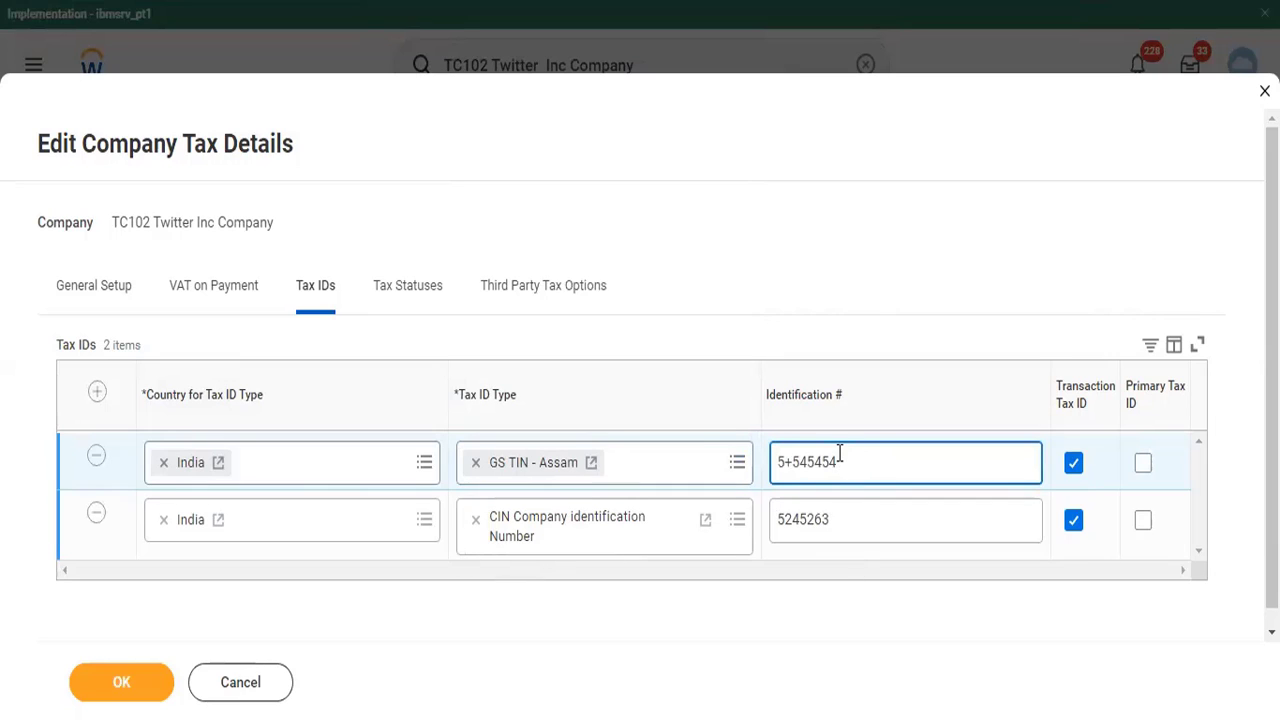
key("BackSpace")
key("BackSpace")
key("BackSpace")
key("BackSpace")
key("BackSpace")
key("BackSpace")
key("BackSpace")
key("BackSpace")
type("1245454645")
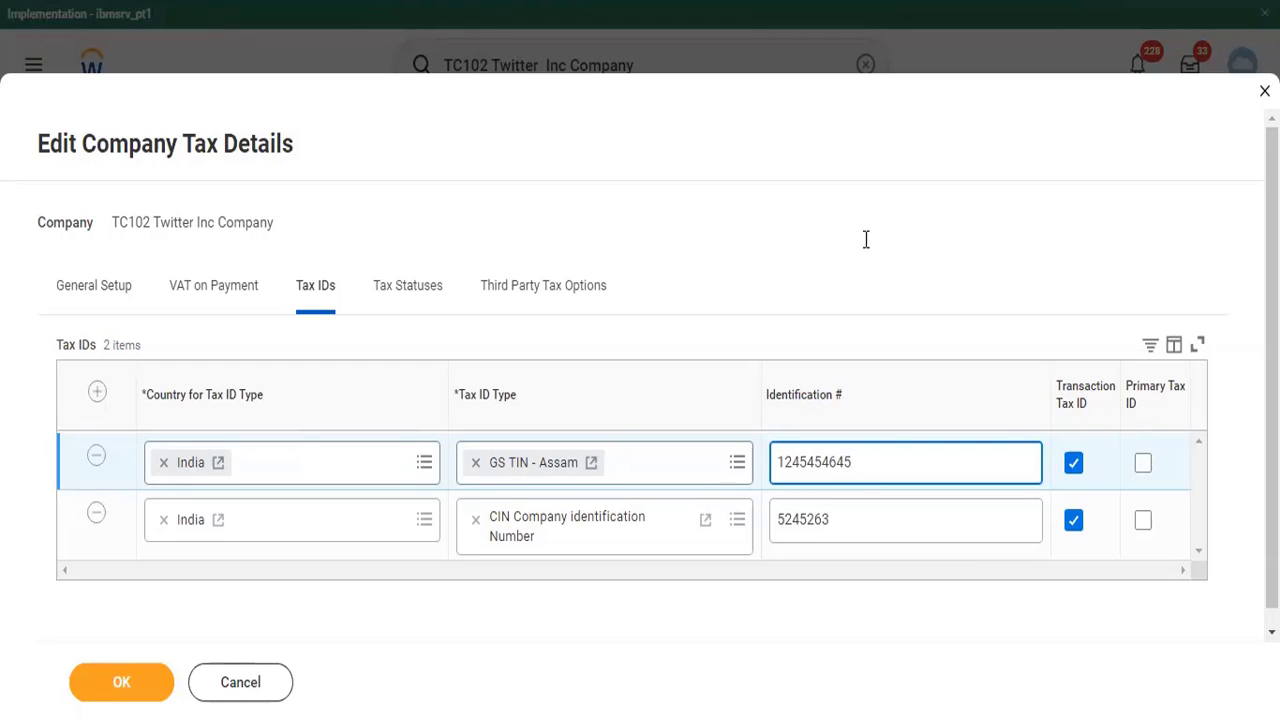
left_click(1143, 522)
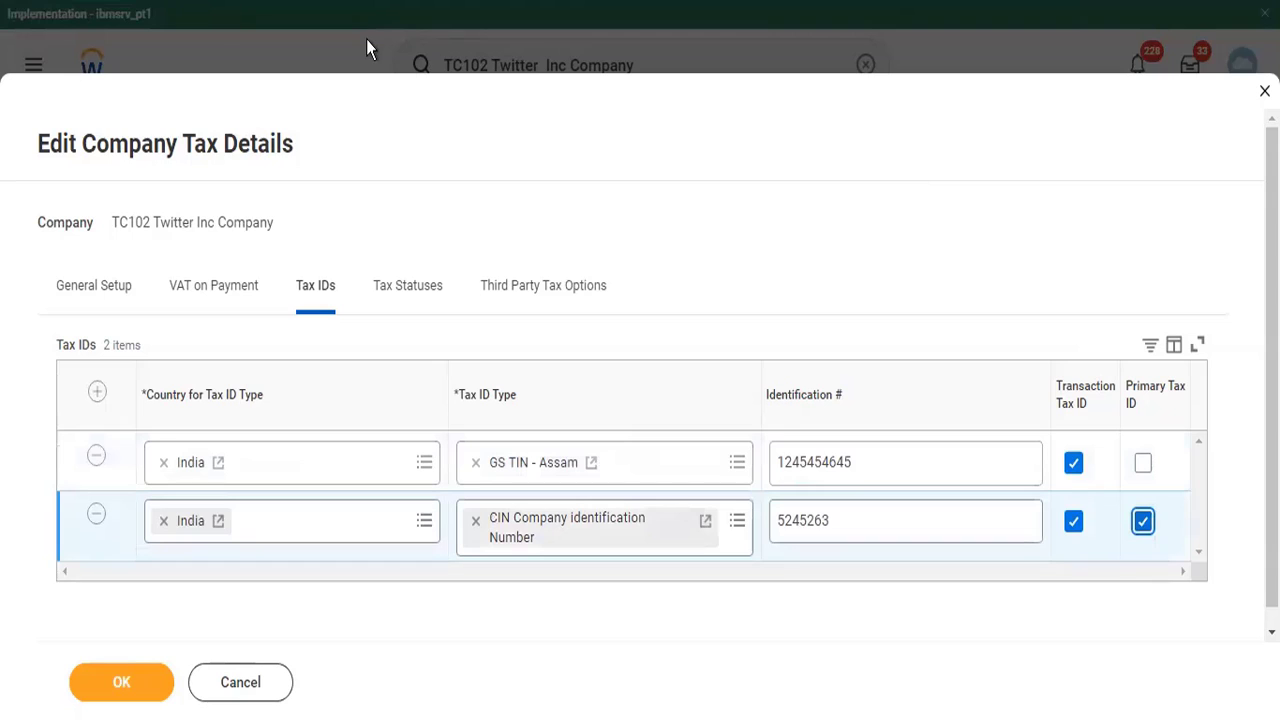
- Add a third party tax option for Customer Invoice with Avalara as the tax service name
left_click(549, 287)
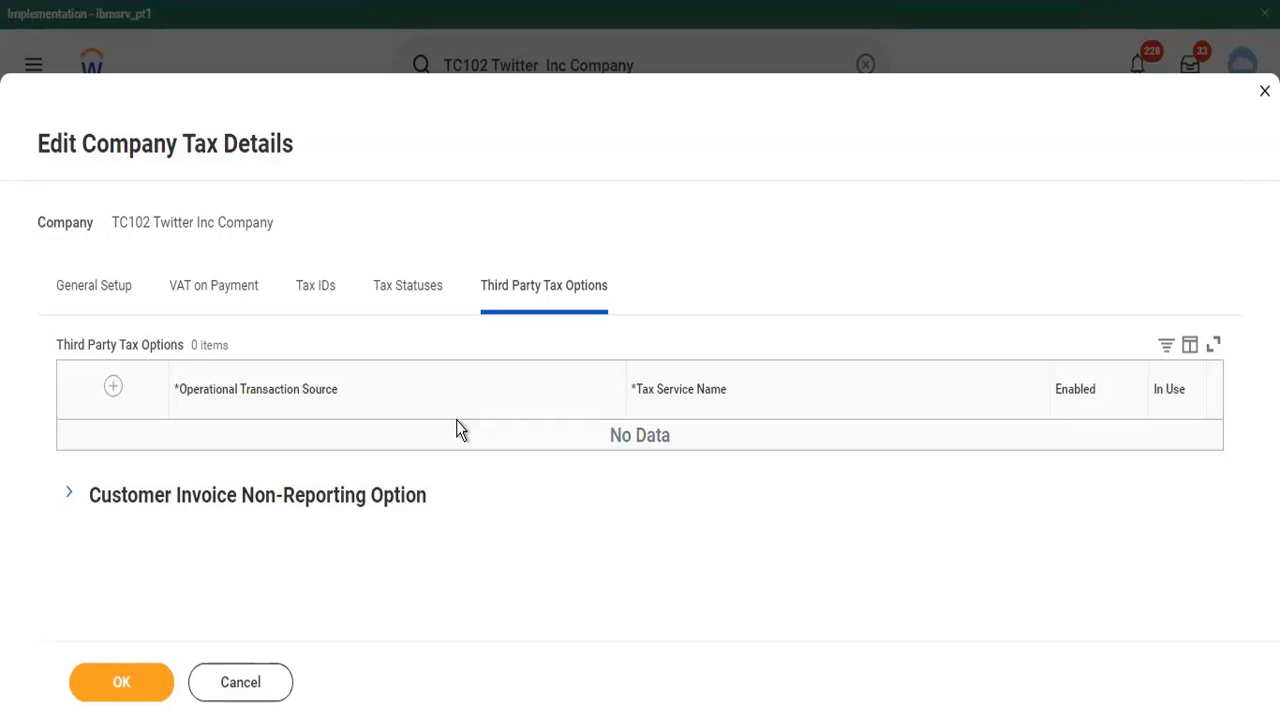
left_click(116, 388)
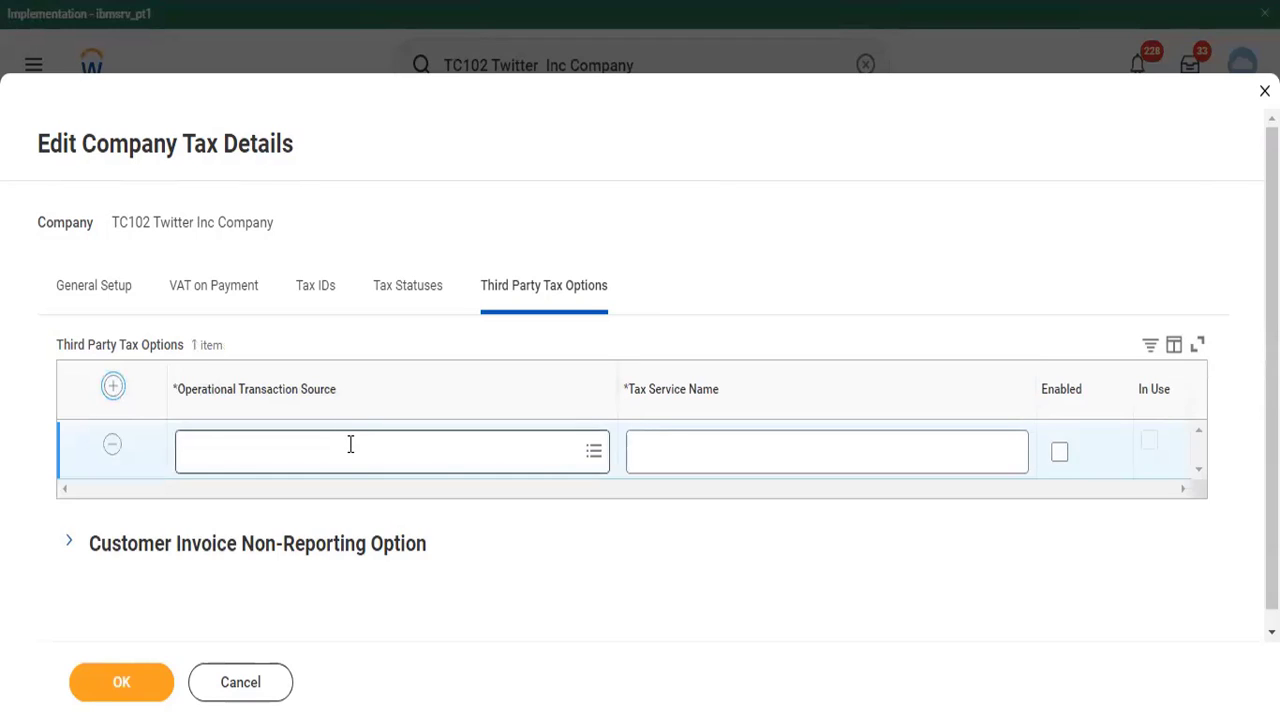
left_click(350, 444)
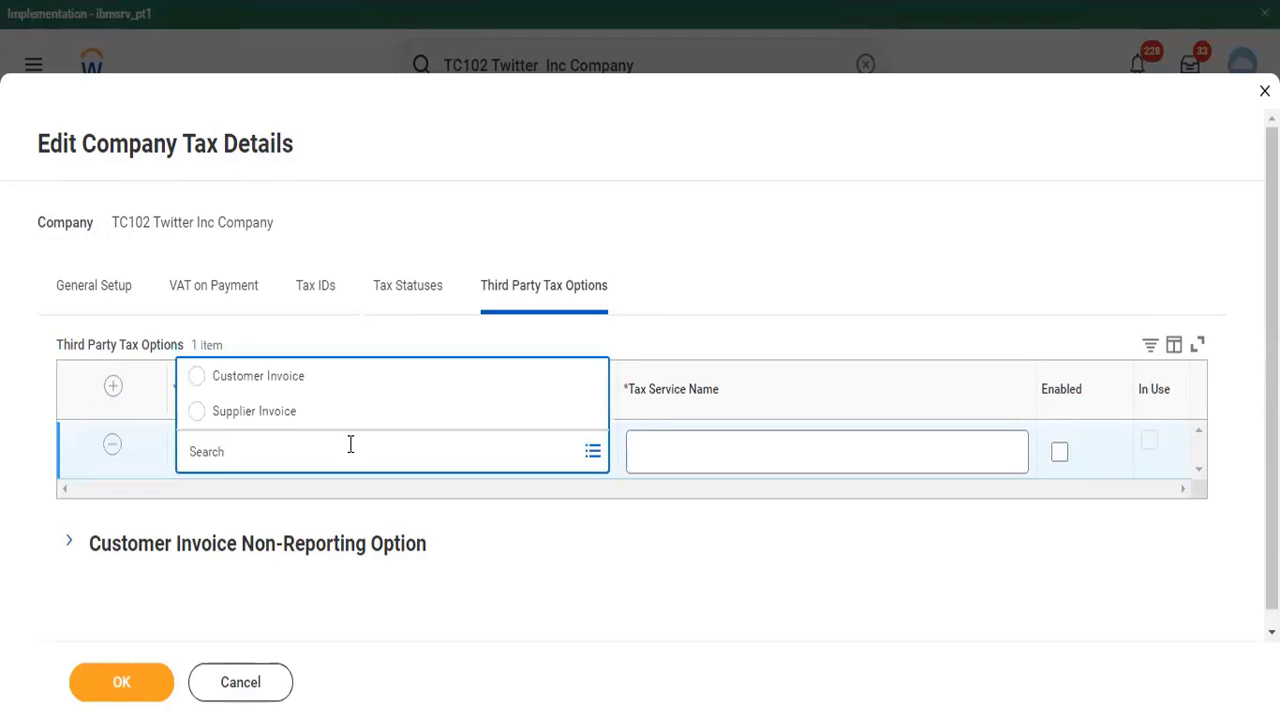
left_click(328, 392)
left_click(686, 460)
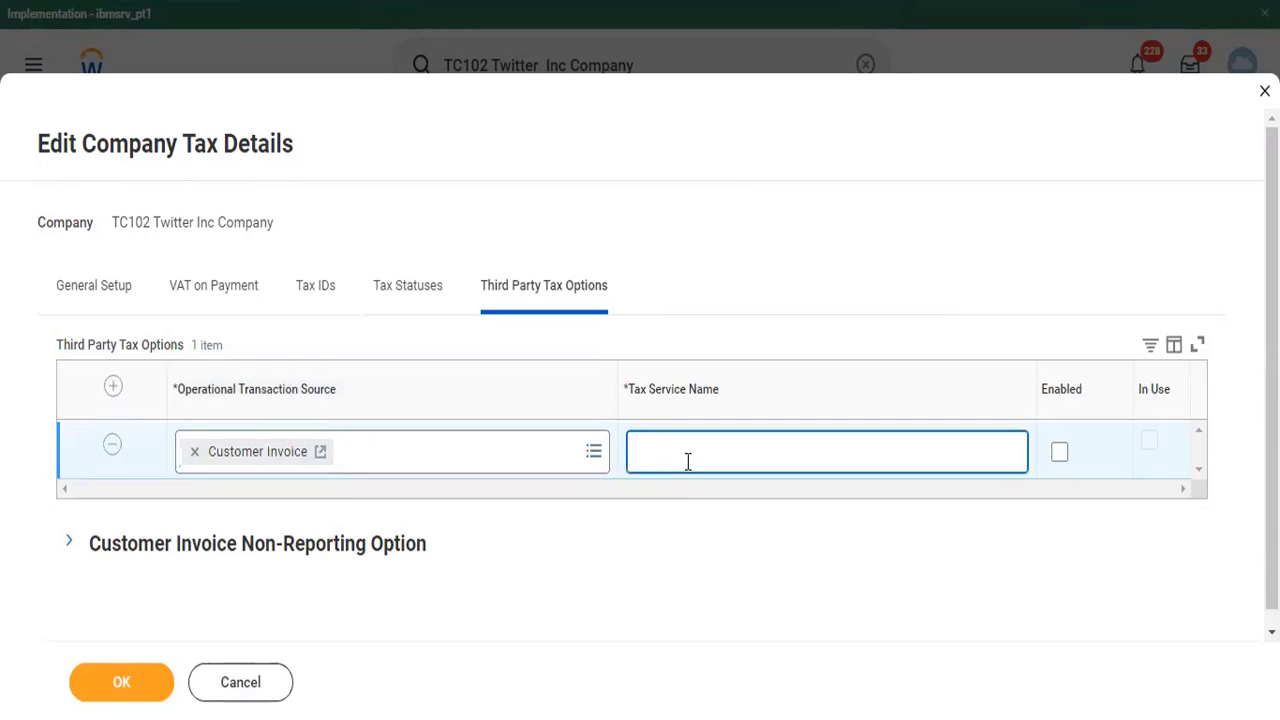
type("Avalara")
- Add another third party tax option for Supplier Invoice with Tally as the tax service name
left_click(113, 386)
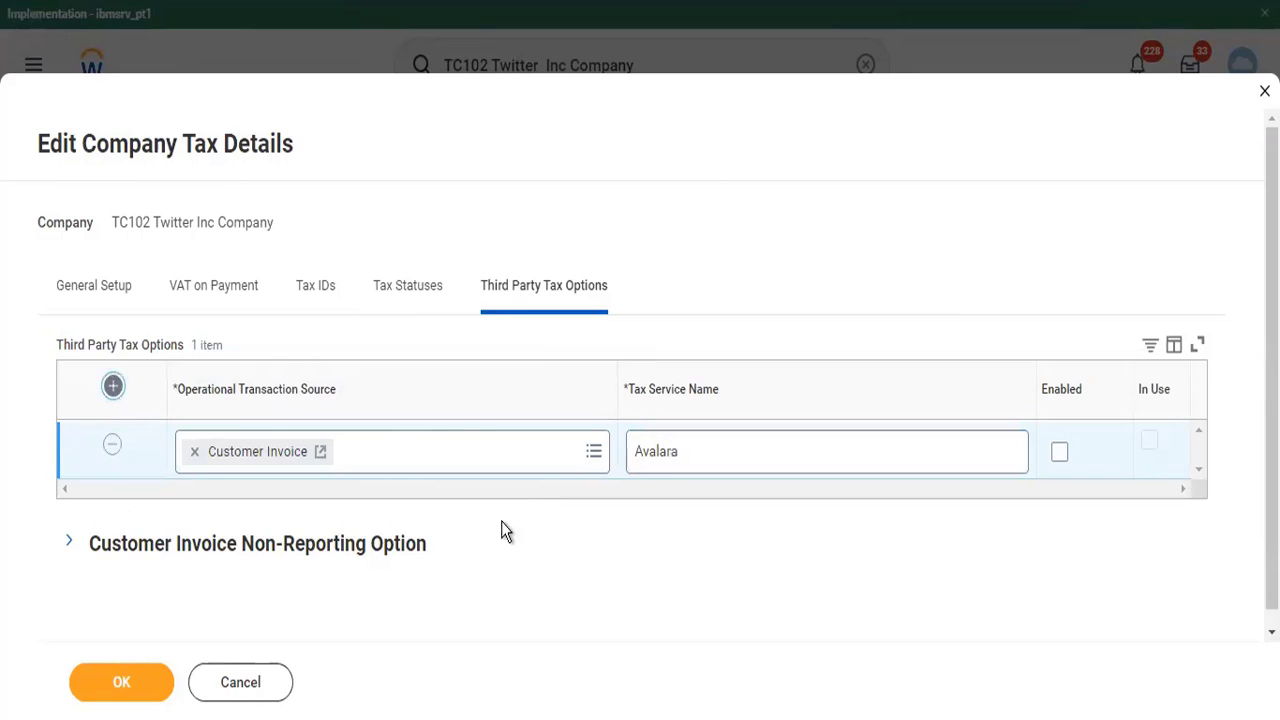
left_click(450, 466)
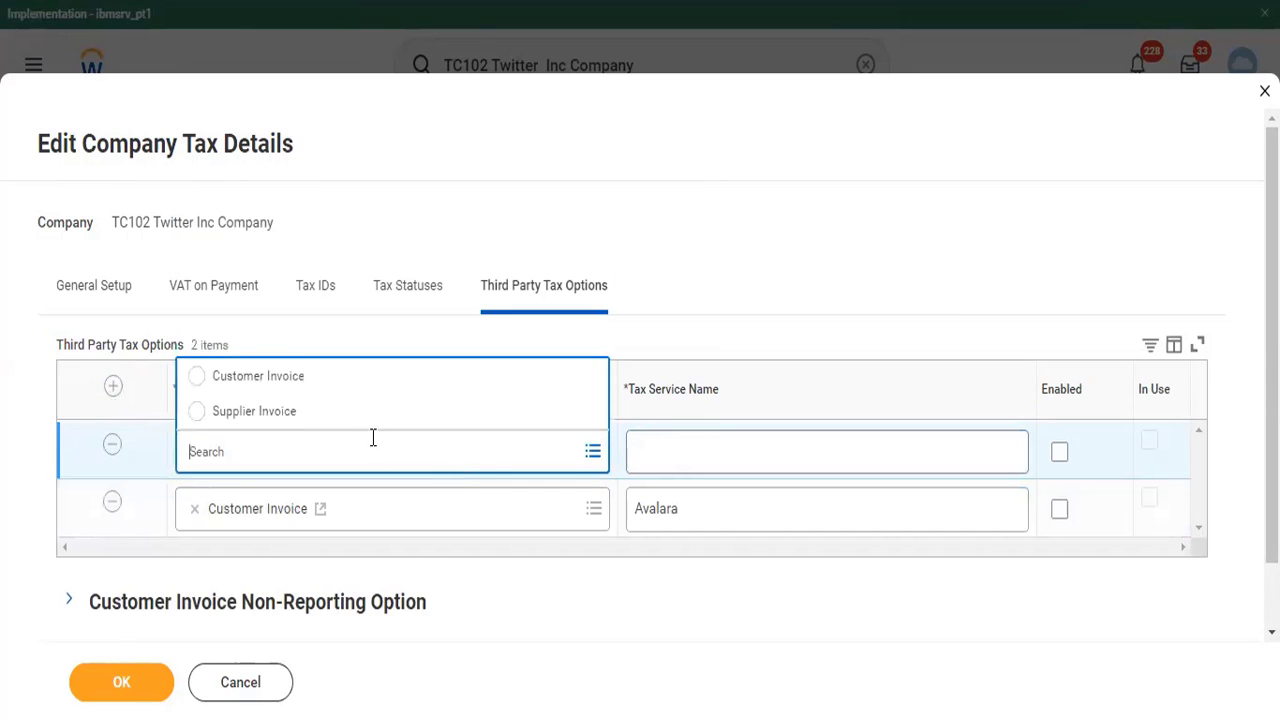
left_click(360, 418)
left_click(688, 445)
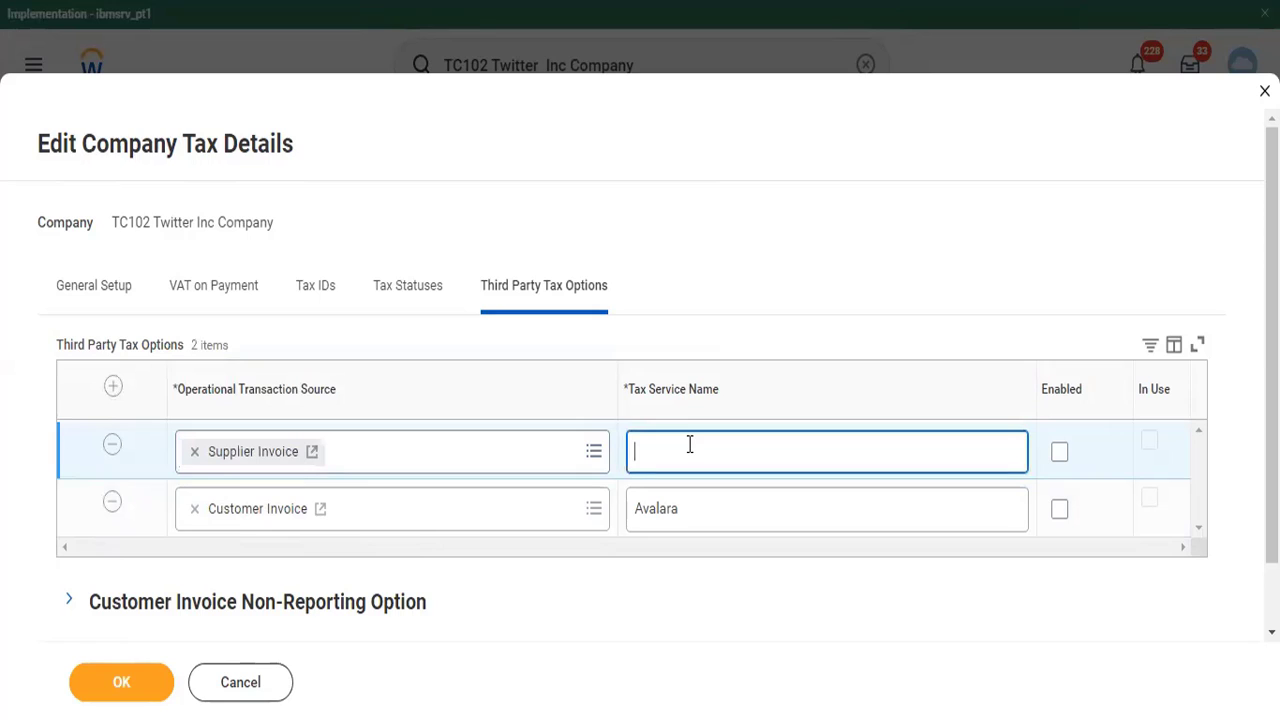
type("Tally")
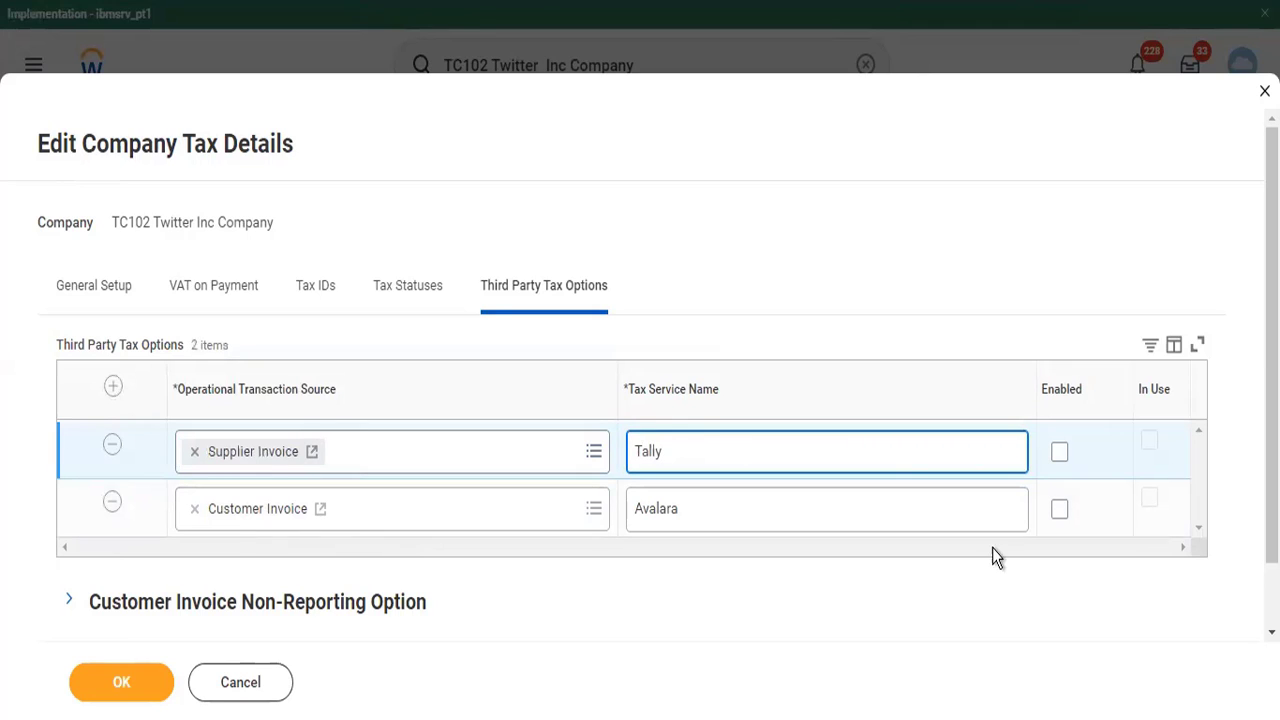
- Enable both third party tax options, for Customer Invoice and Supplier Invoice
left_click(1060, 451)
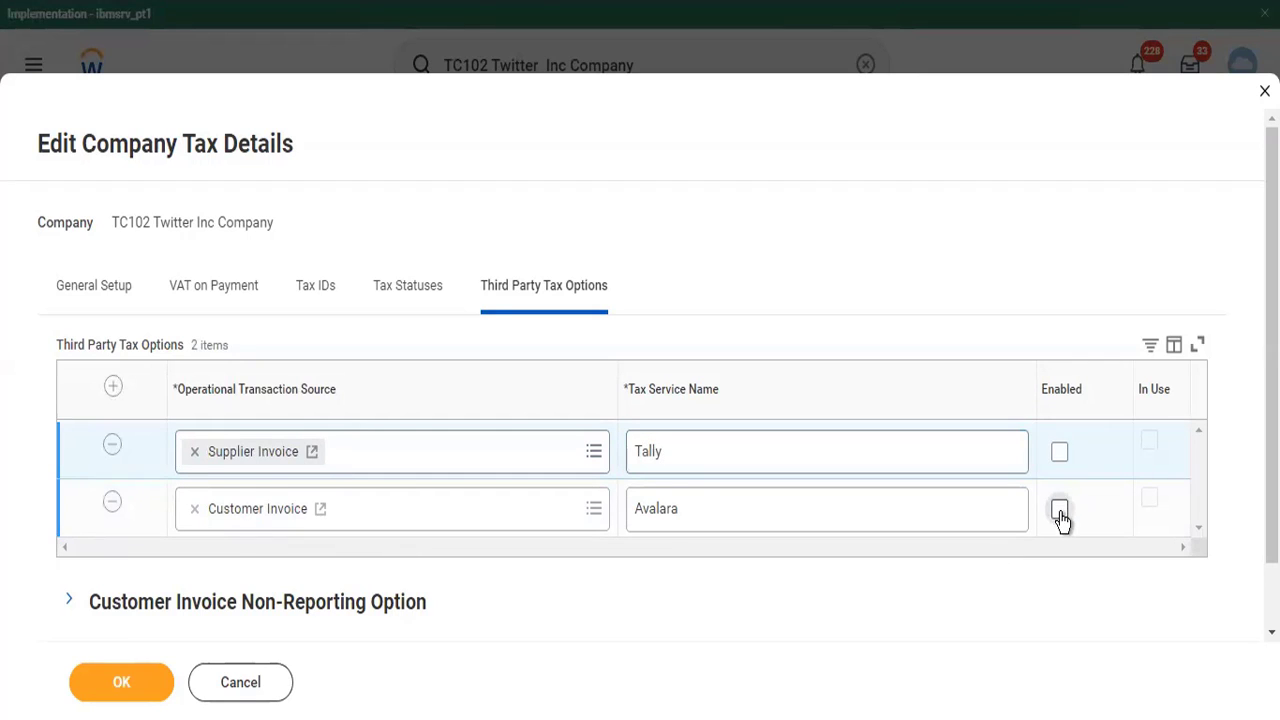
left_click(1060, 510)
left_click(1060, 452)
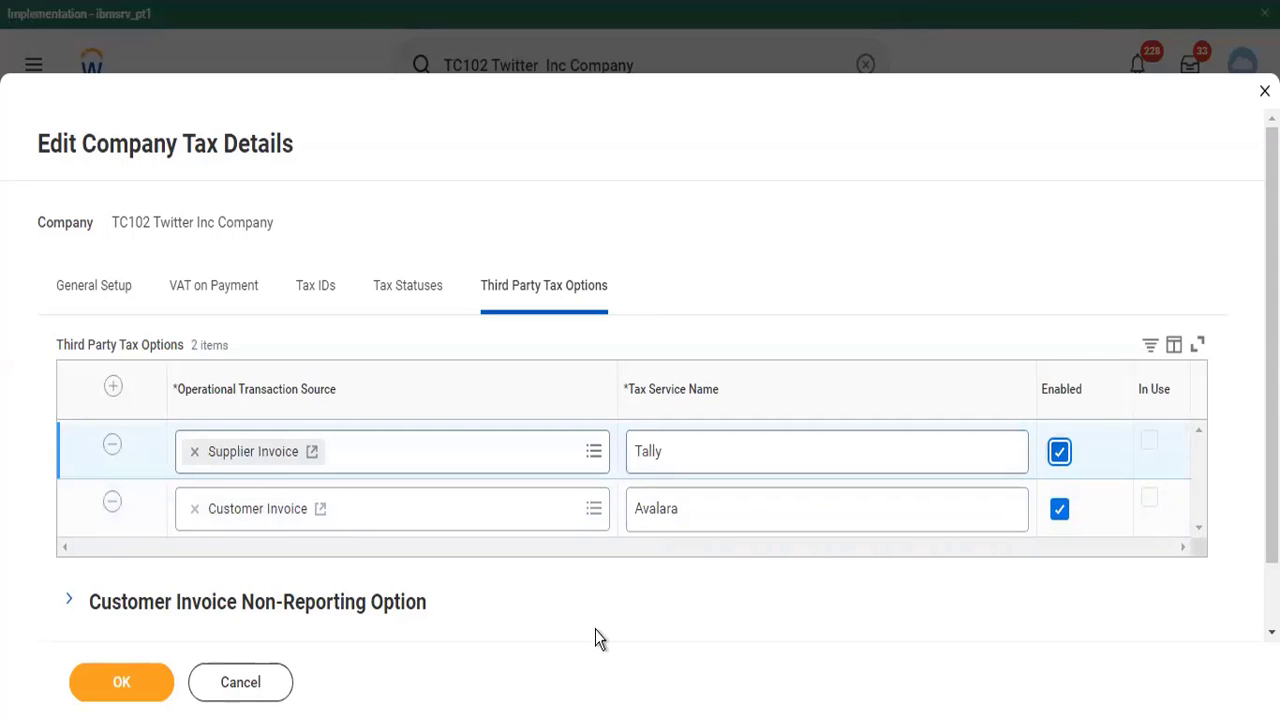
- Expand the Customer Invoice Non-Reporting Option section and try to save the company tax details
scroll(595, 629, "down", 2)
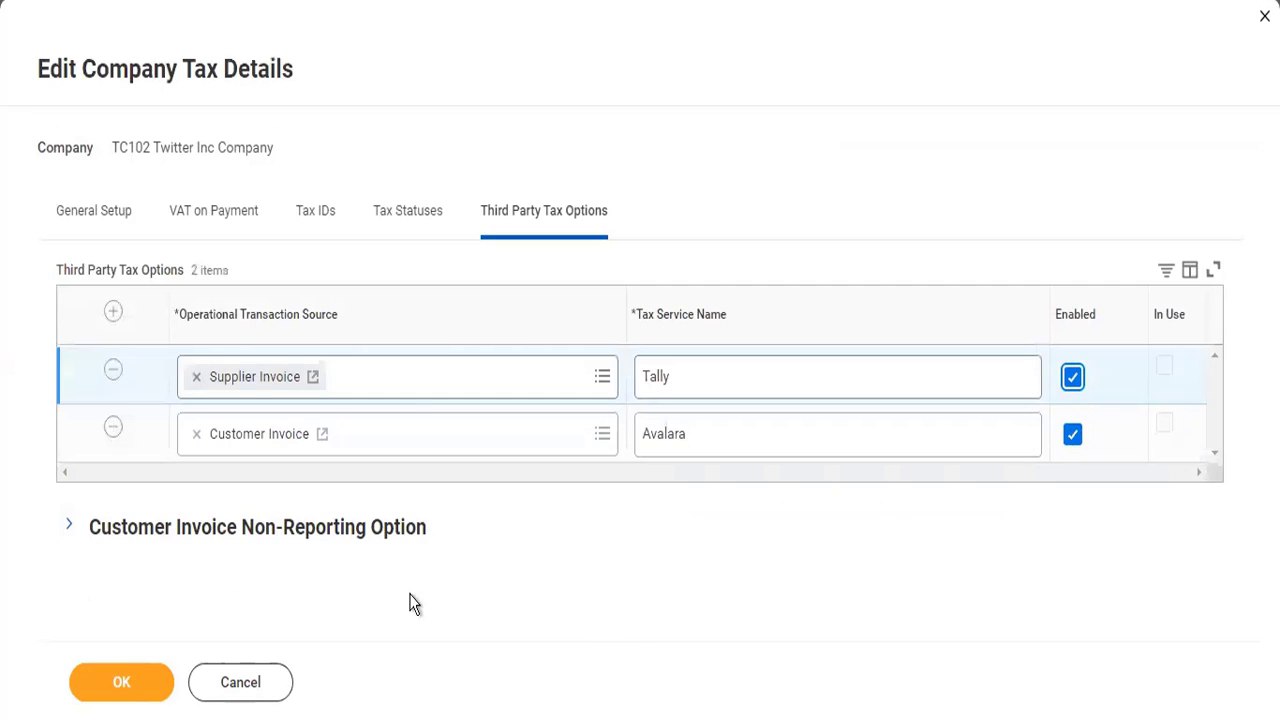
left_click(70, 527)
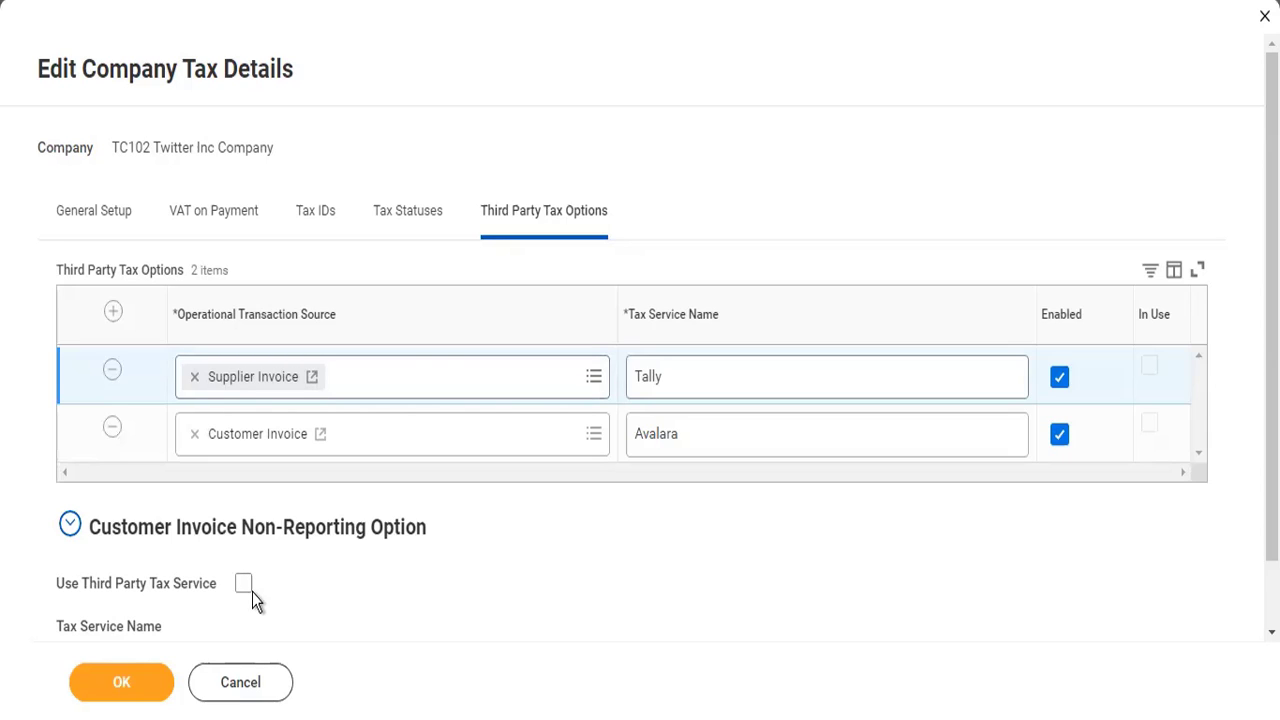
left_click(149, 692)
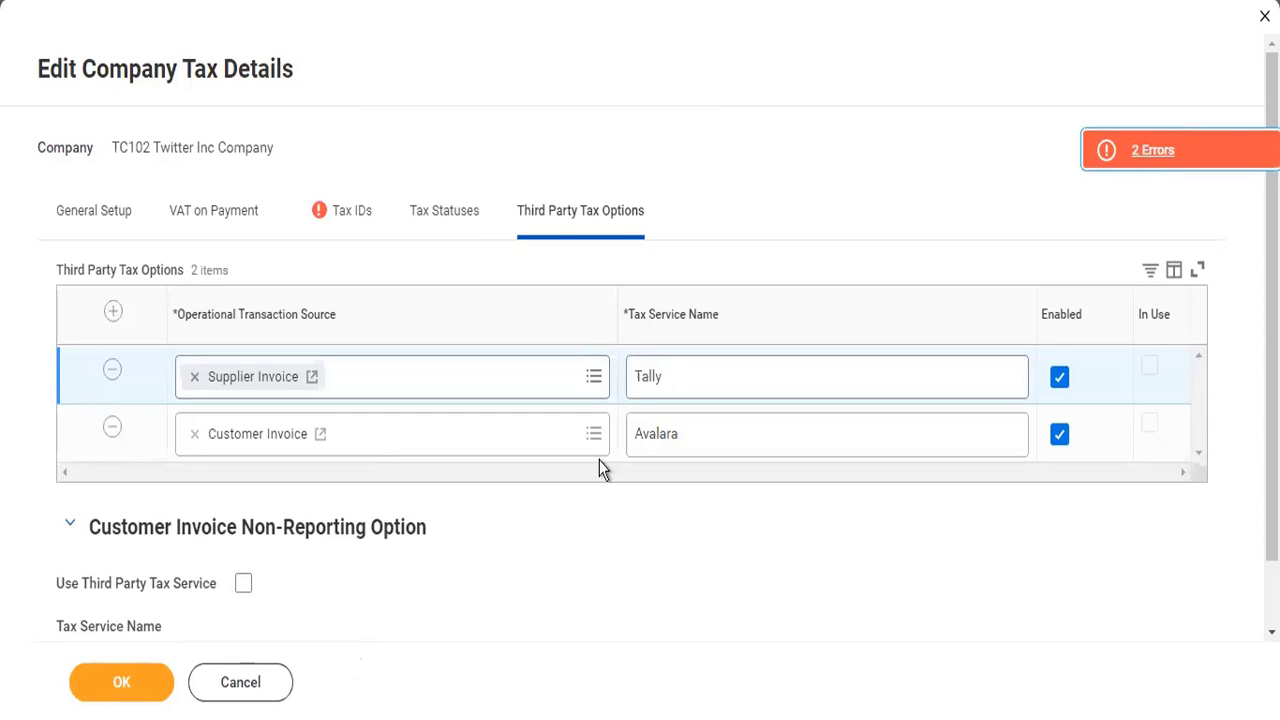
- Review the tax ID errors, clear the Transaction Tax ID option for GS TIN - Assam and save the company tax details
scroll(620, 440, "down", 1)
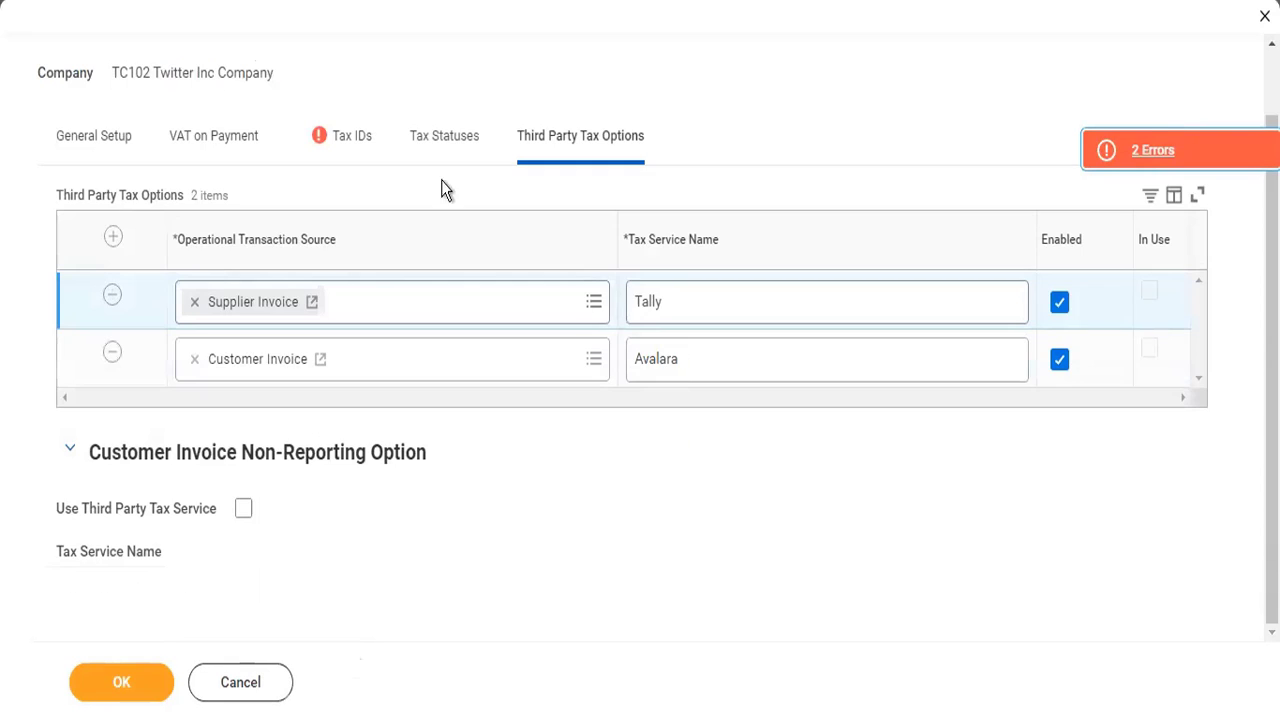
left_click(352, 136)
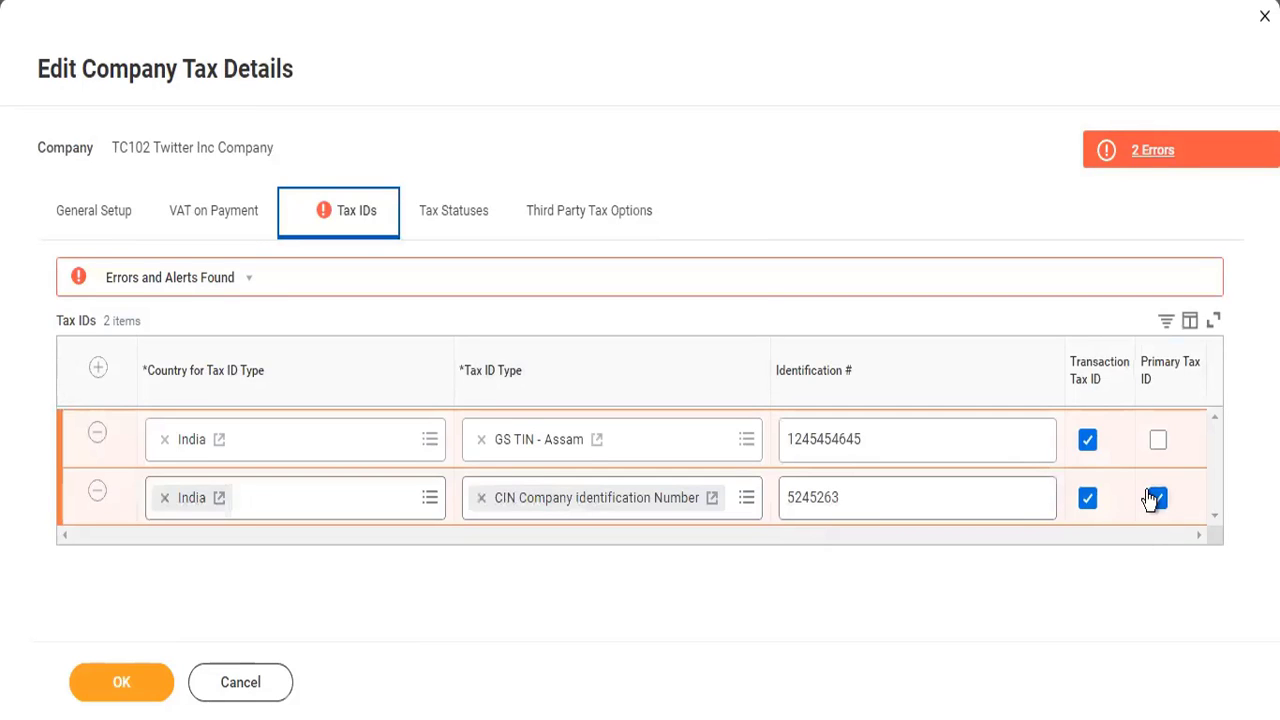
left_click(1155, 151)
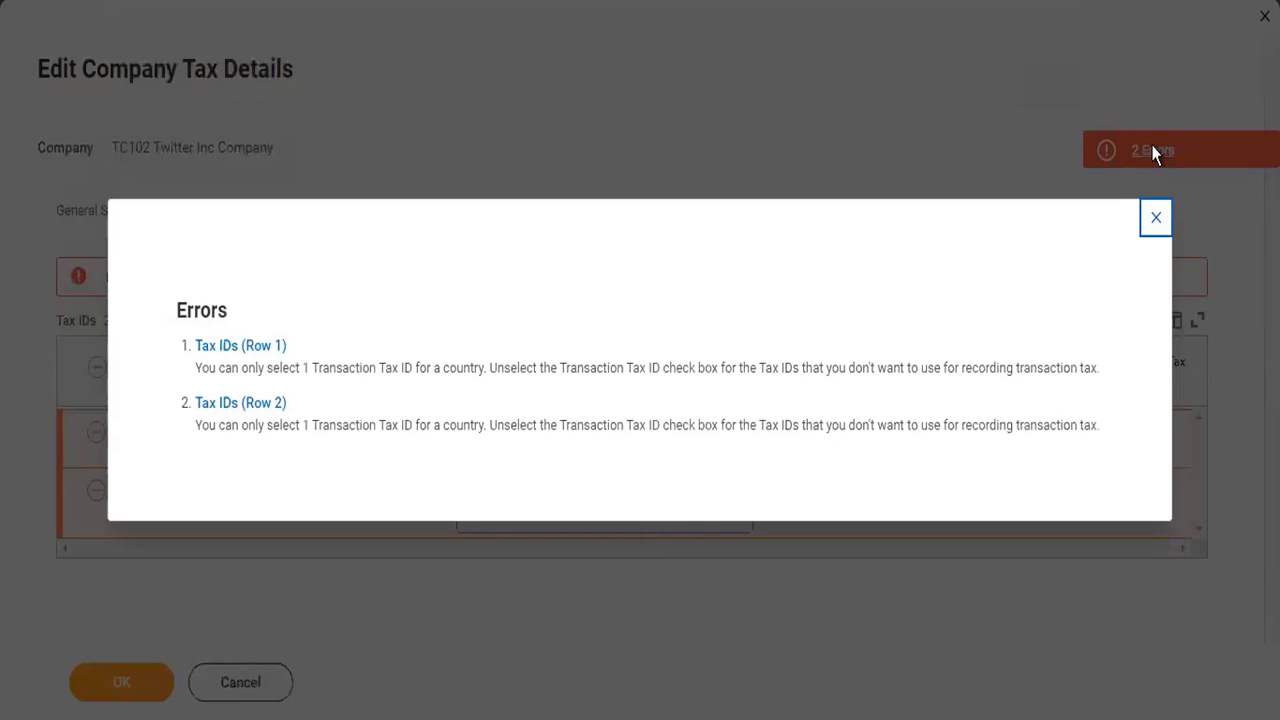
left_click(1152, 236)
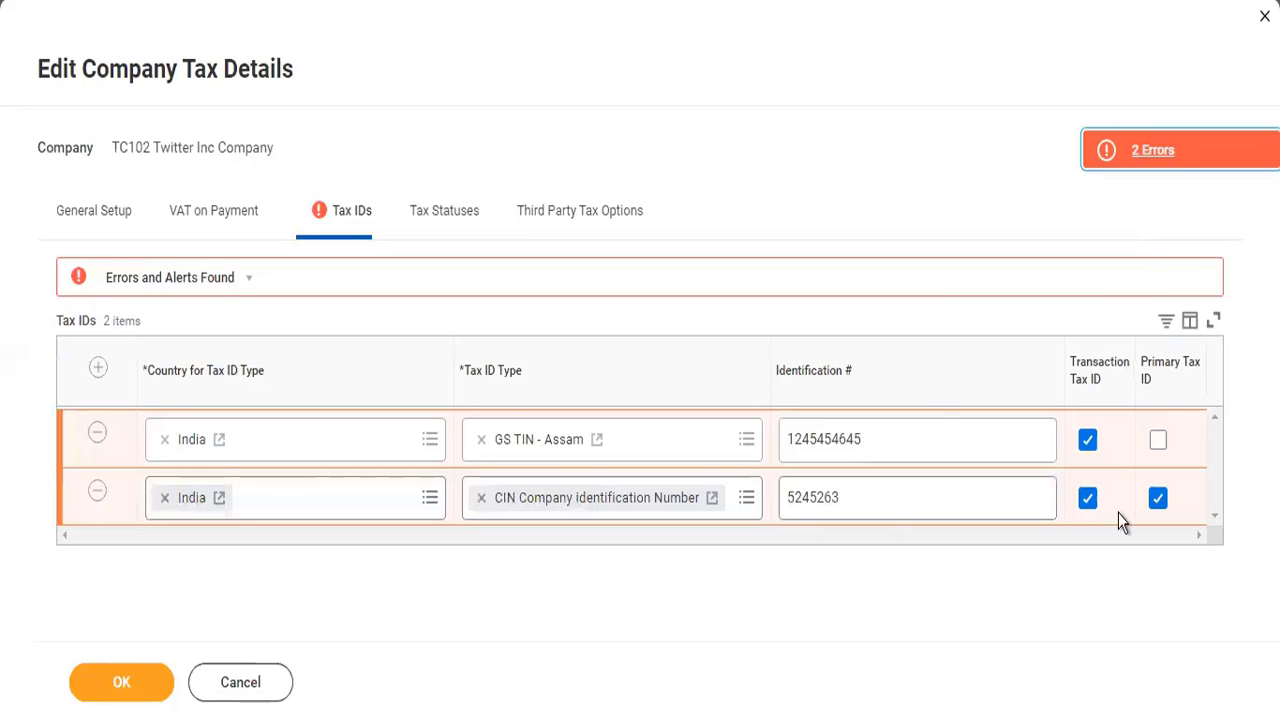
left_click(1088, 443)
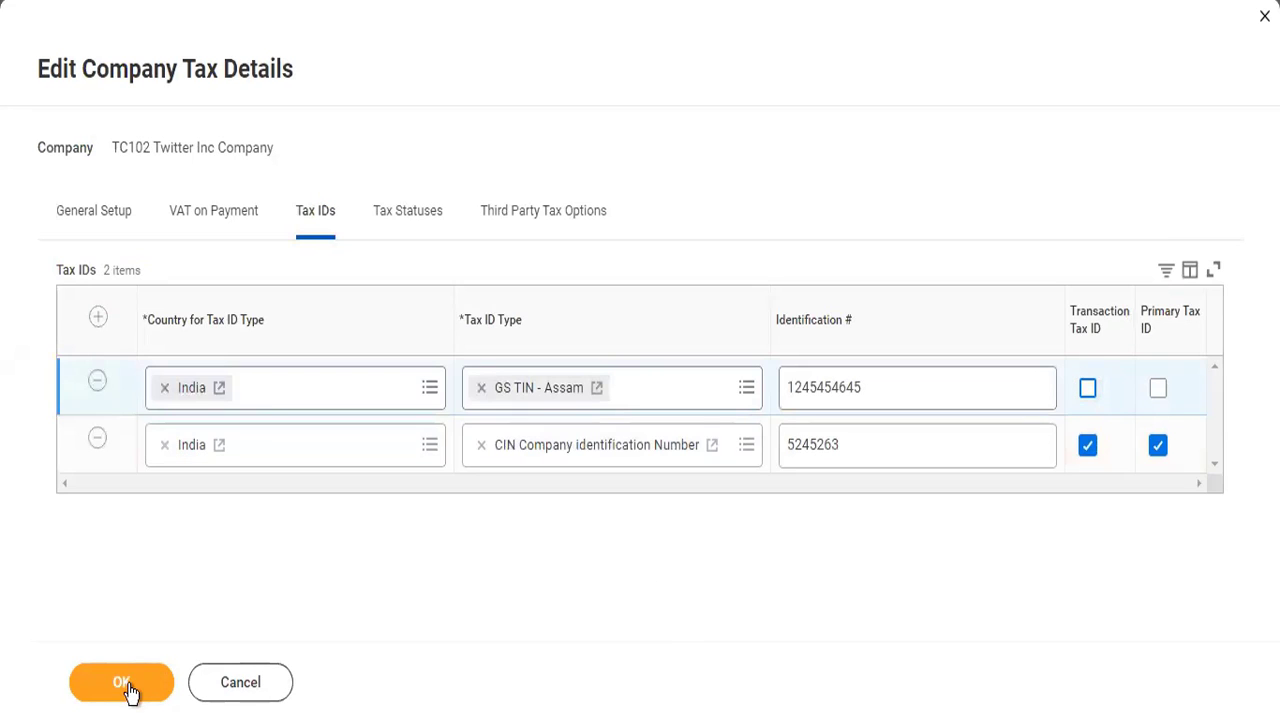
left_click(122, 684)
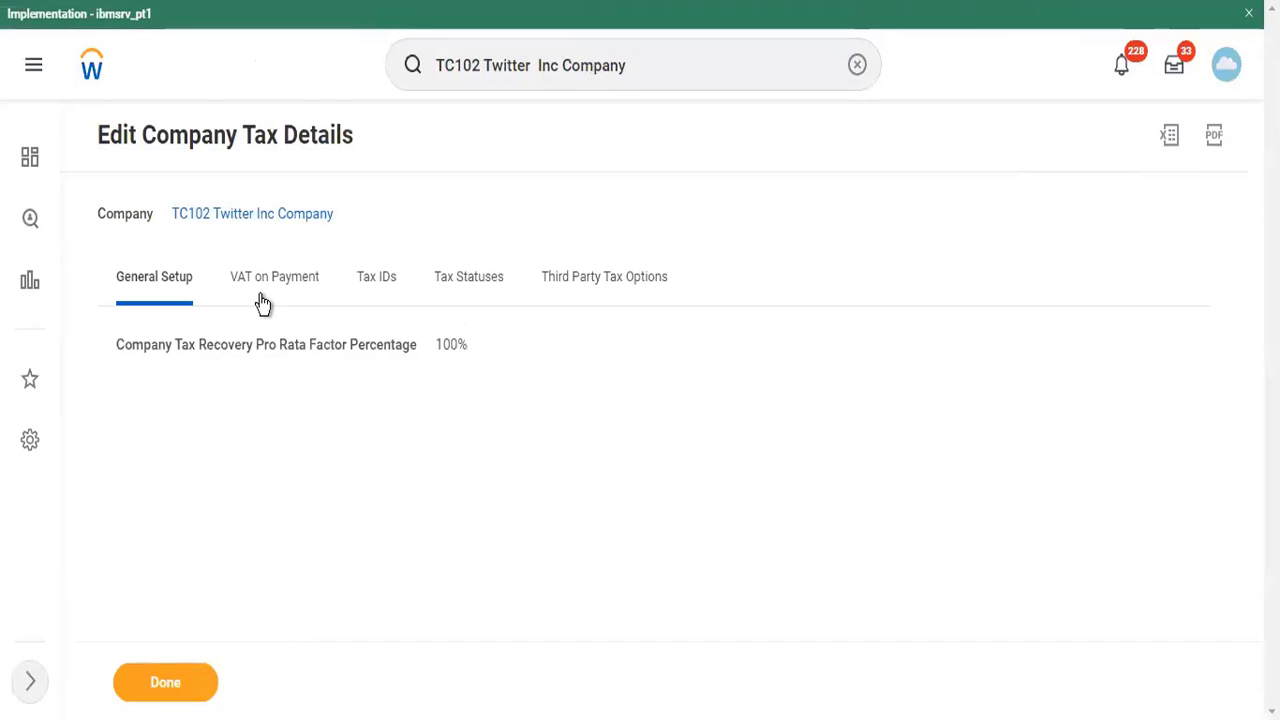
left_click(175, 674)
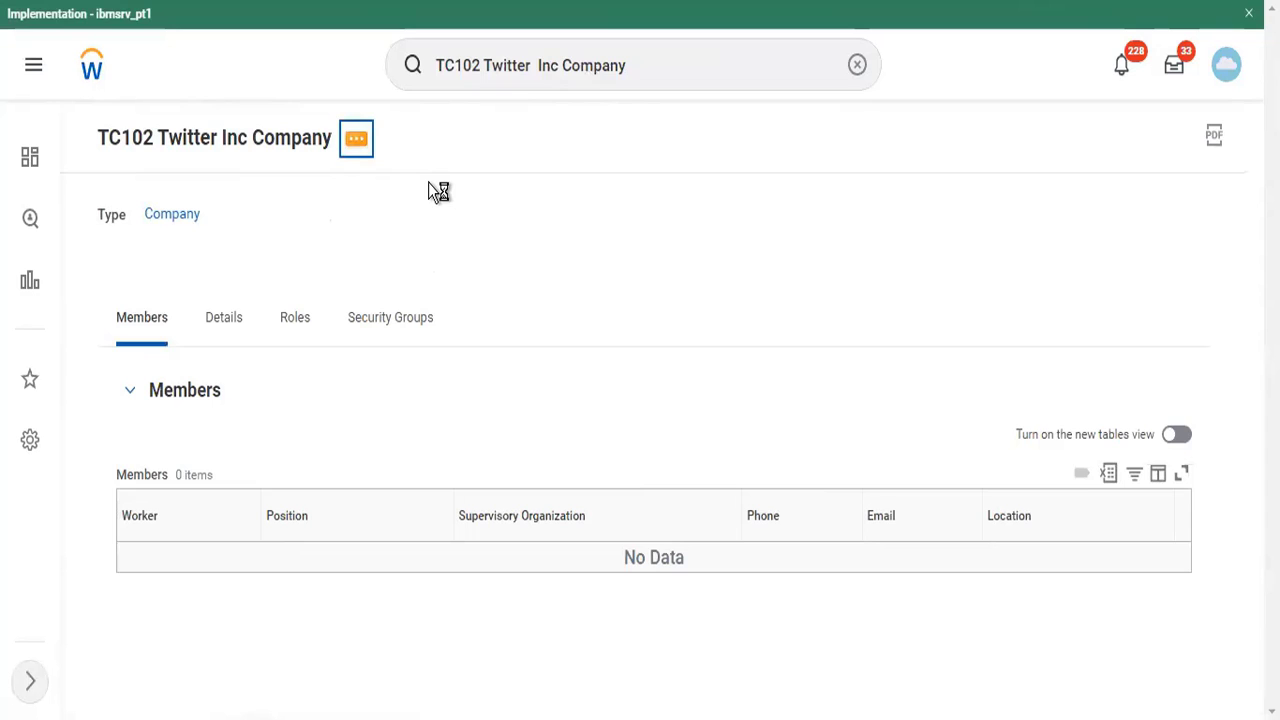
- Edit the ownership details of TC102 Twitter Inc Company effective 04/24/2022, adding Global Modern Services, Inc. (USA) Company as owner company
mouse_move(485, 207)
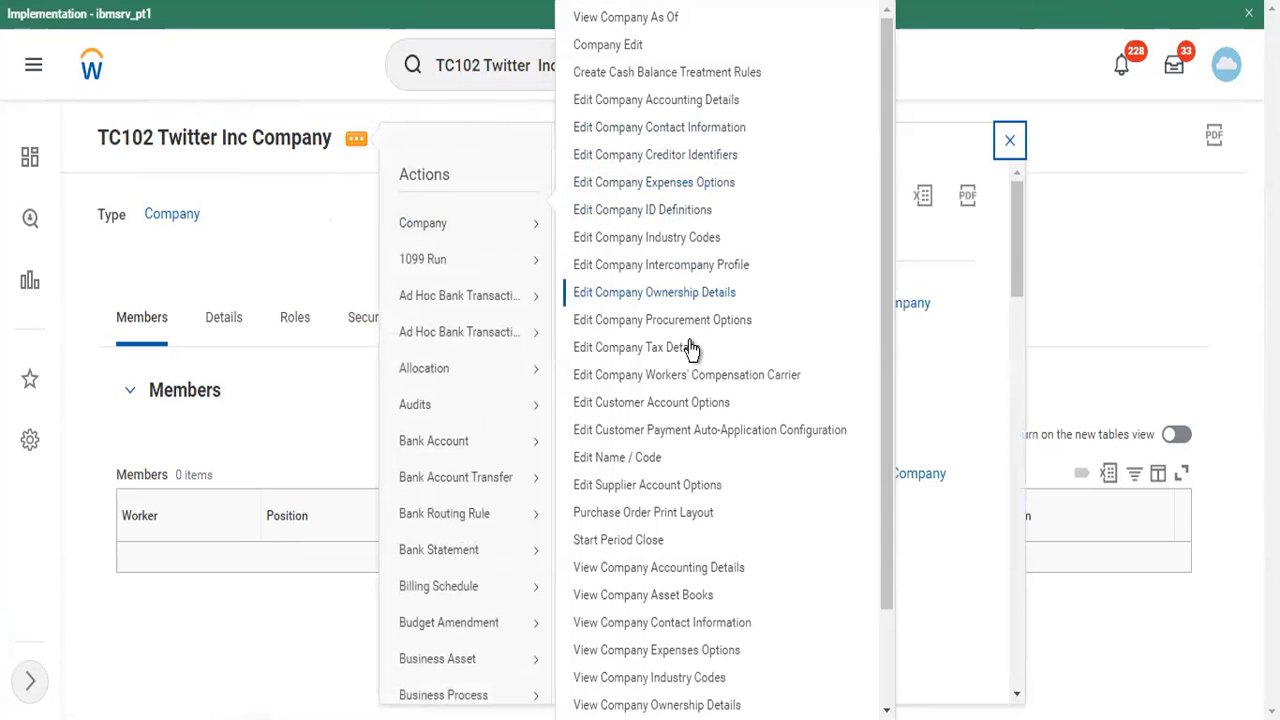
left_click(688, 295)
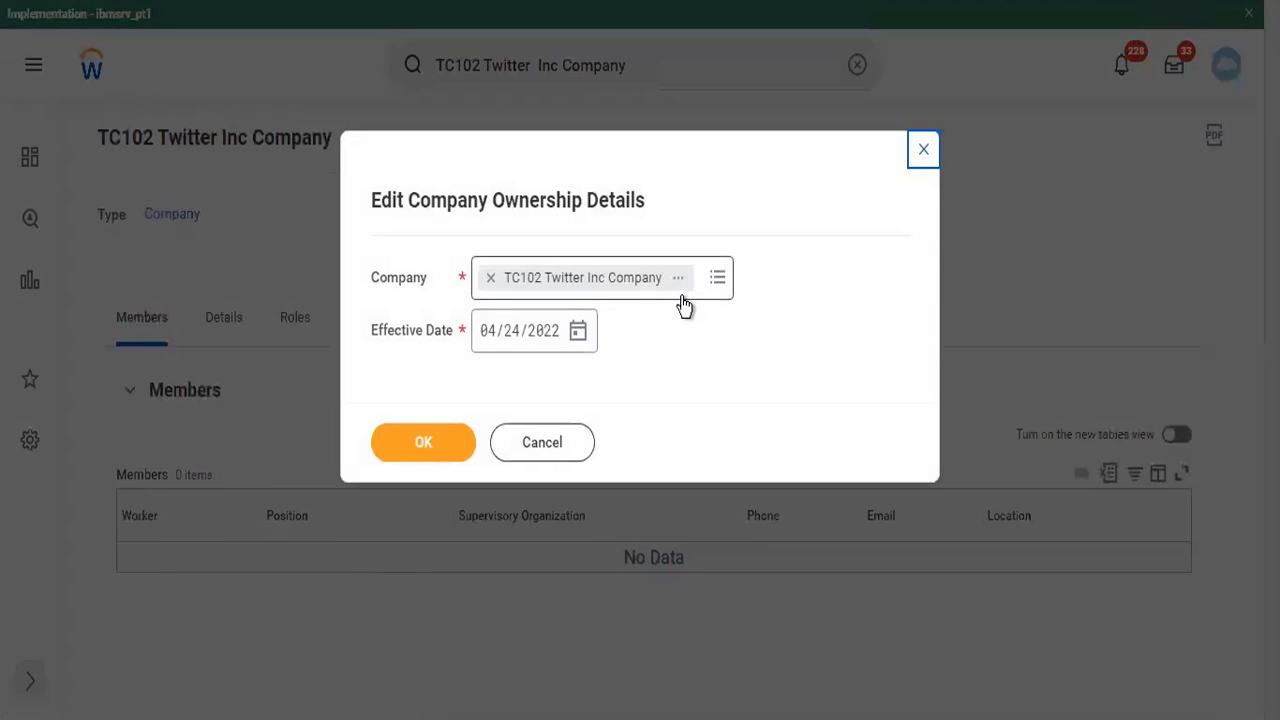
left_click(443, 447)
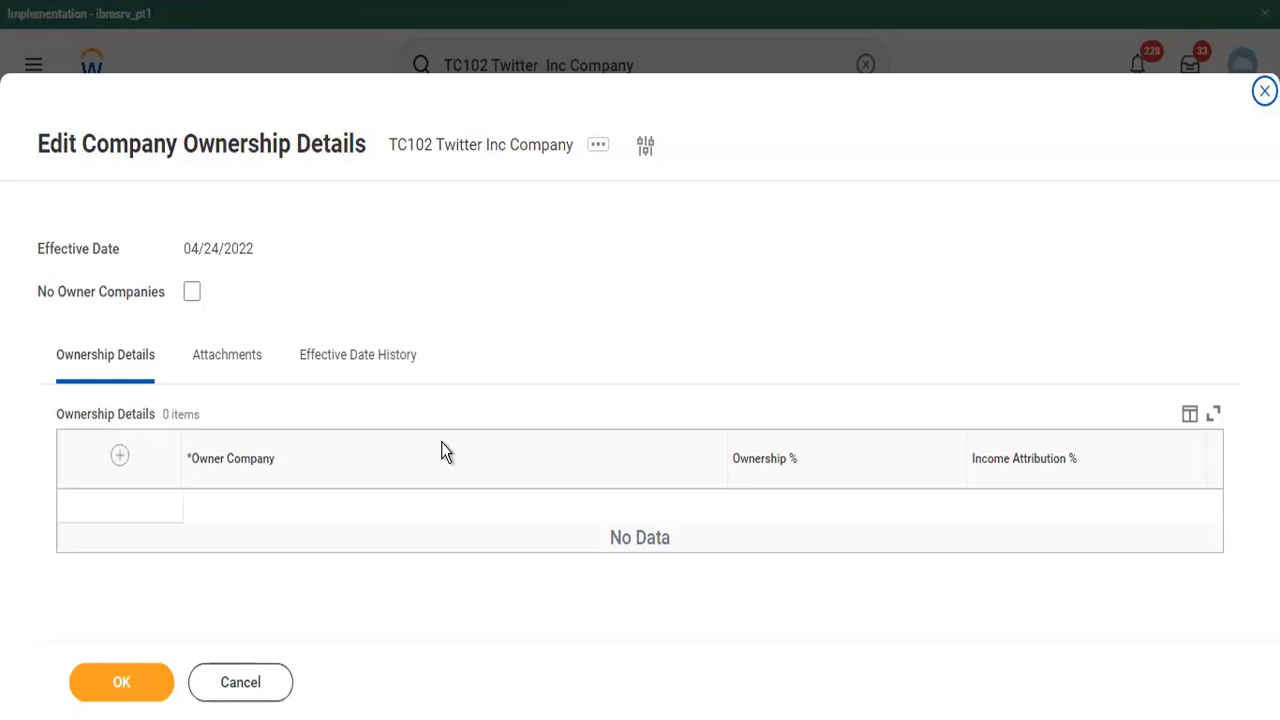
left_click(119, 455)
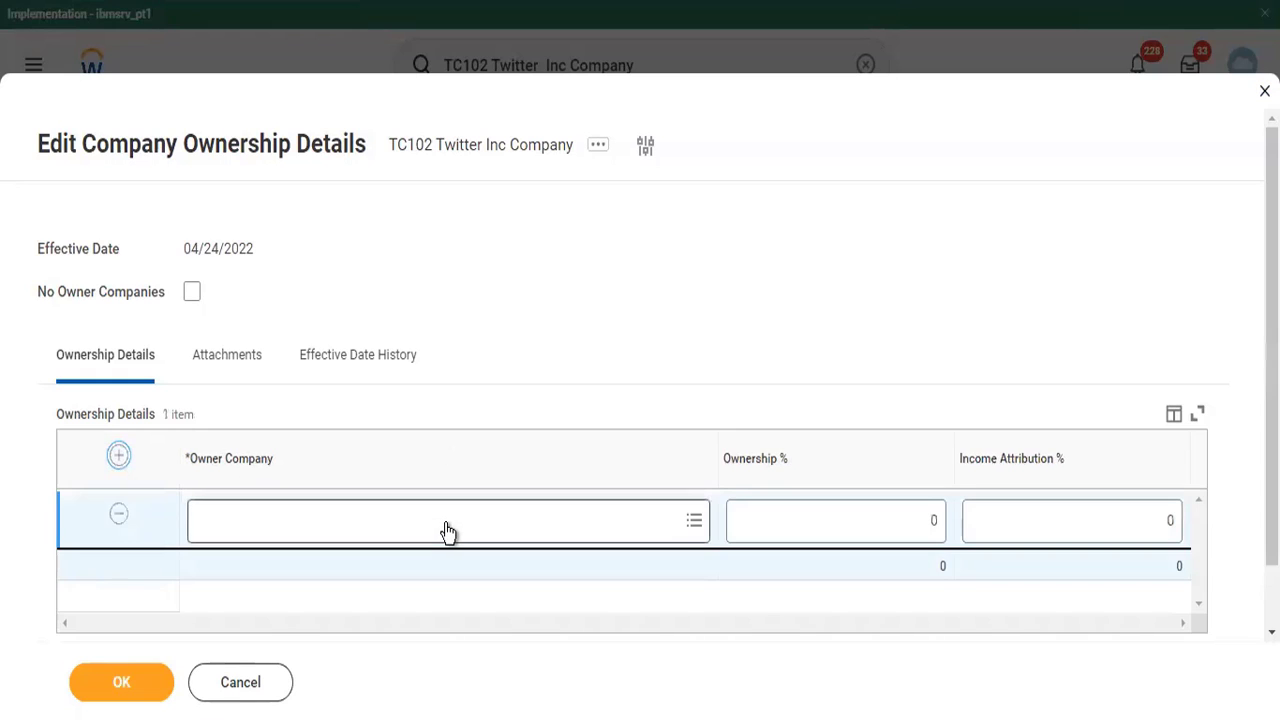
left_click(448, 521)
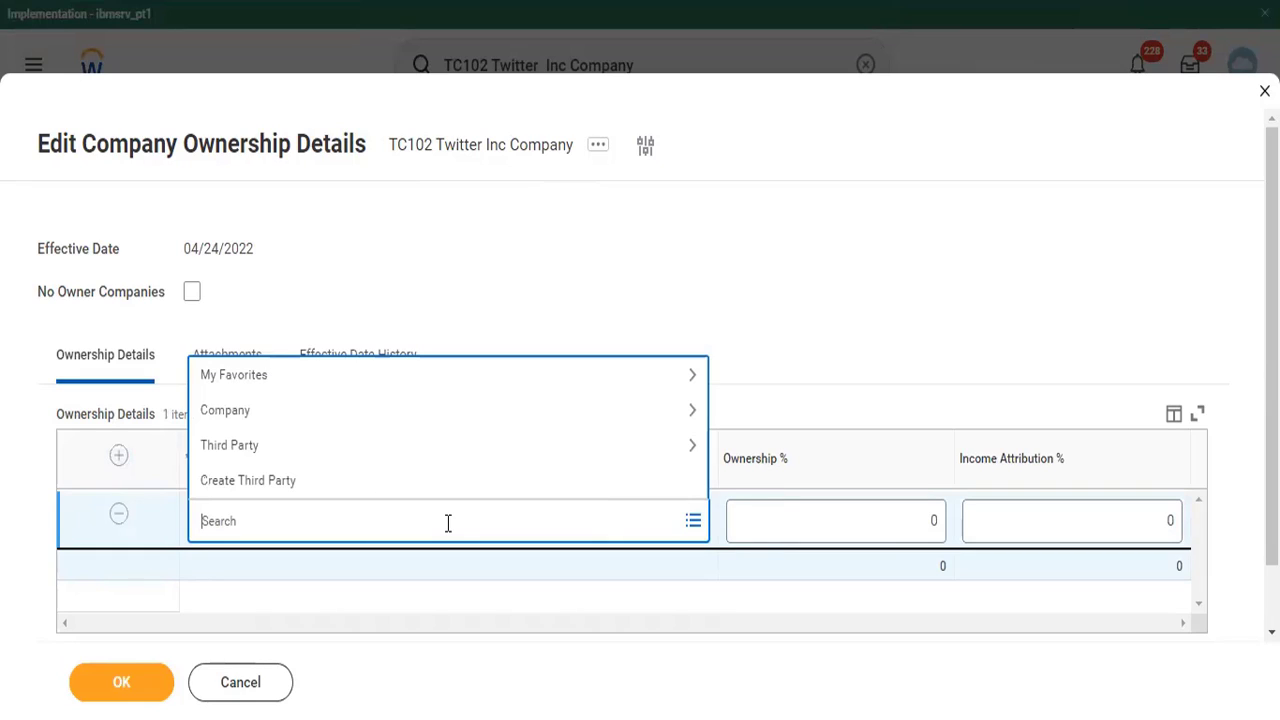
type("gms usa")
key("Return")
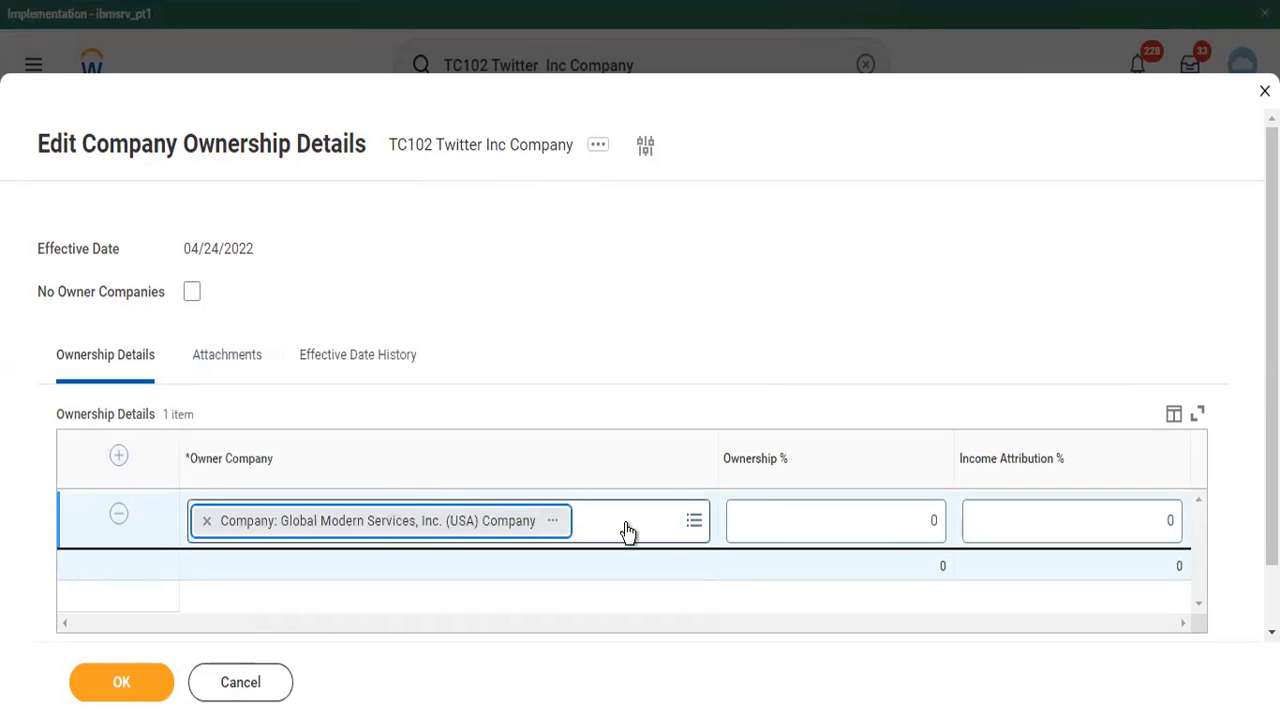
- Set the owner company's ownership and income attribution both to 100% and save the ownership details
left_click(929, 519)
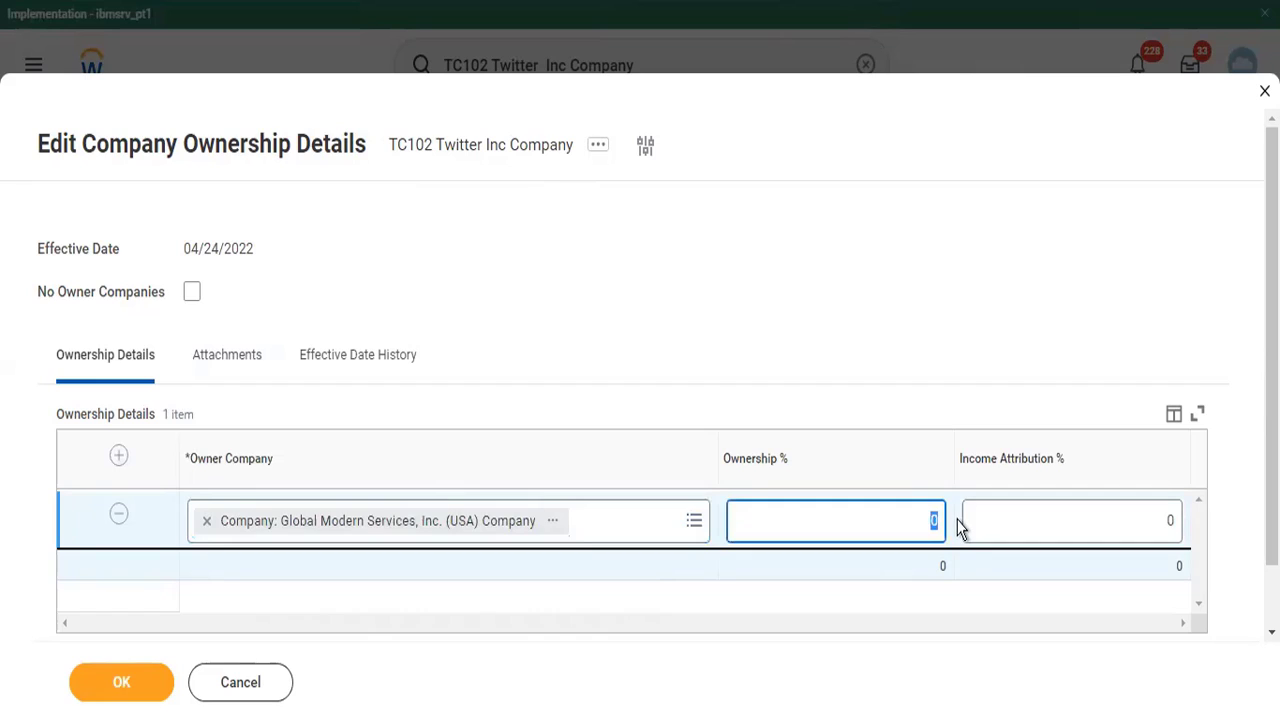
type("100")
key("Tab")
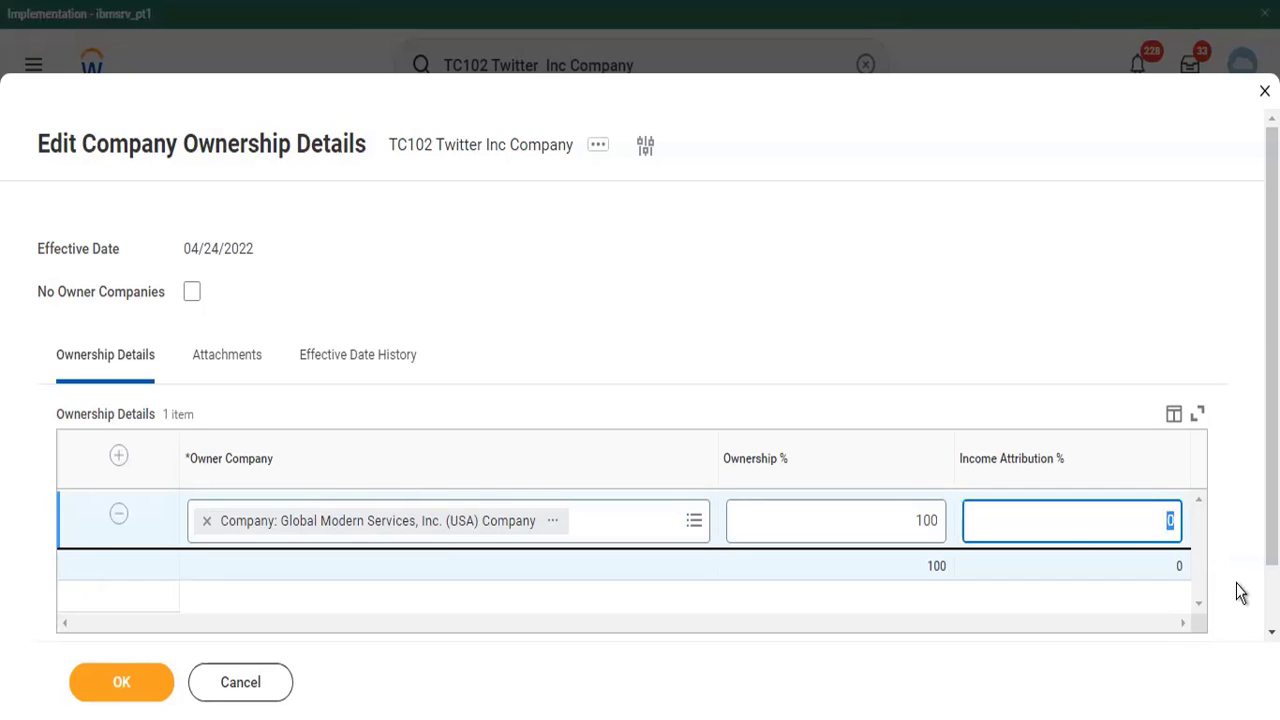
type("100")
key("Tab")
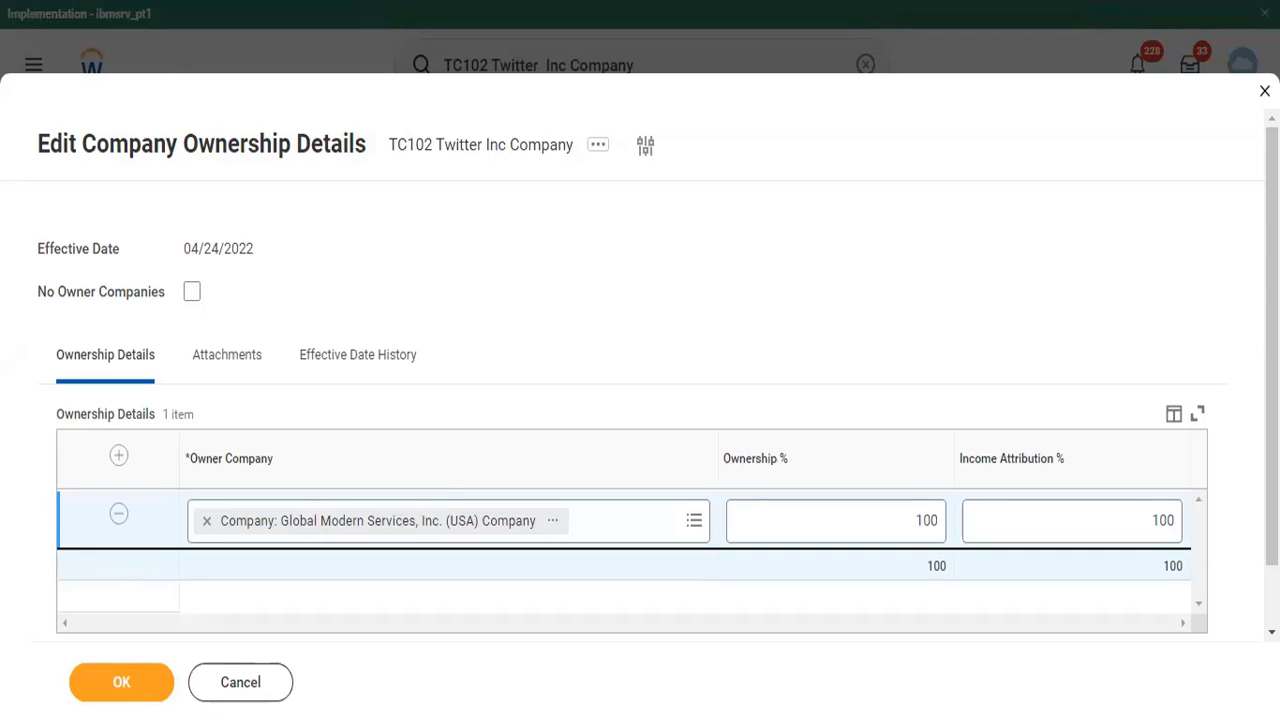
left_click(130, 686)
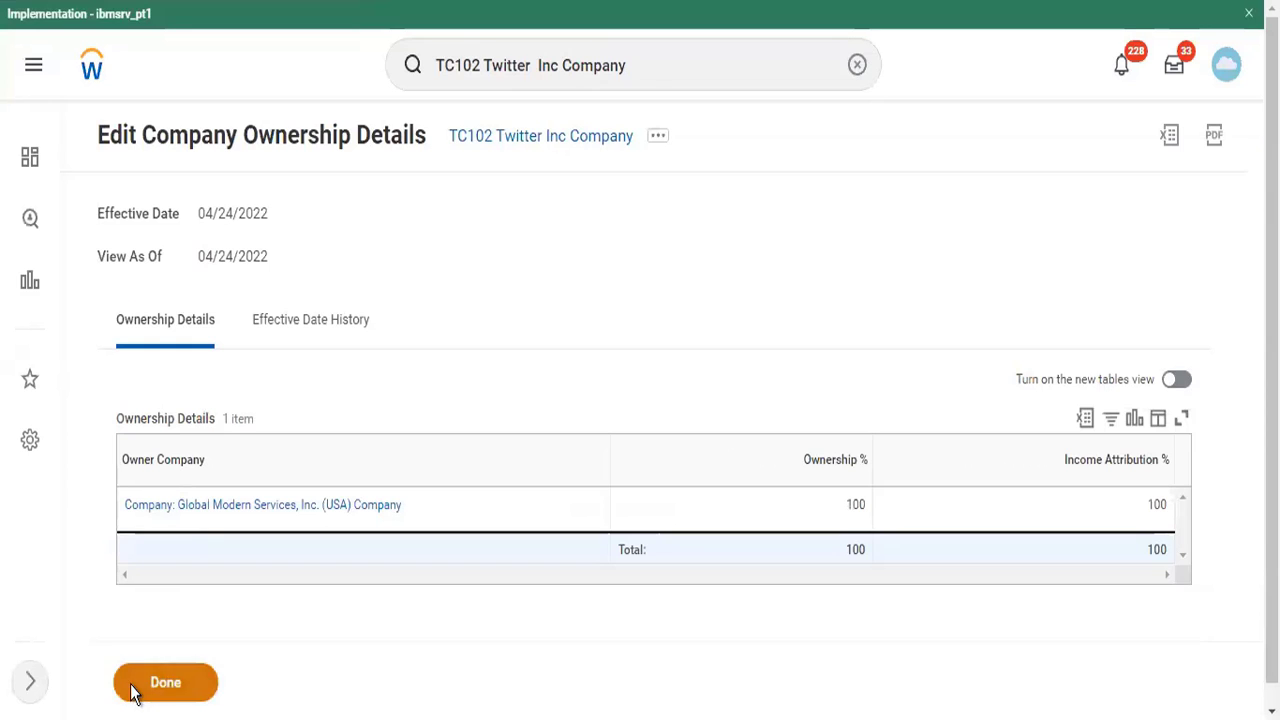
left_click(131, 688)
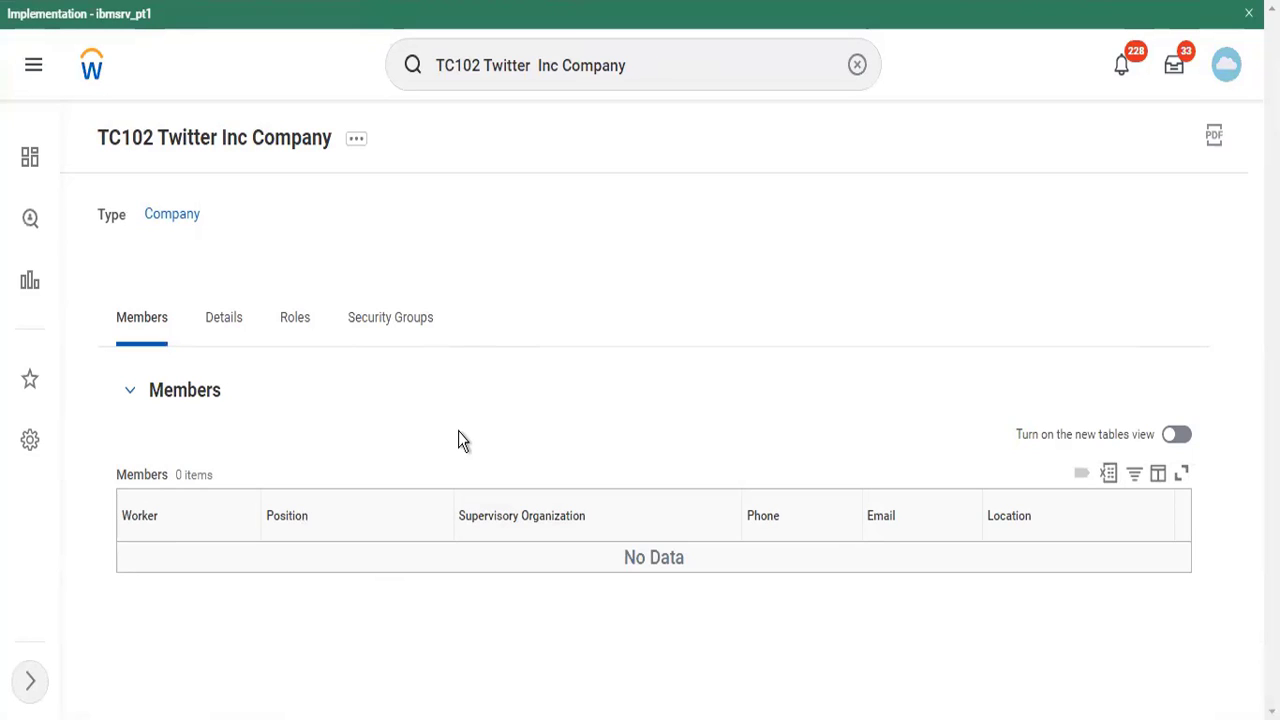
left_click(358, 139)
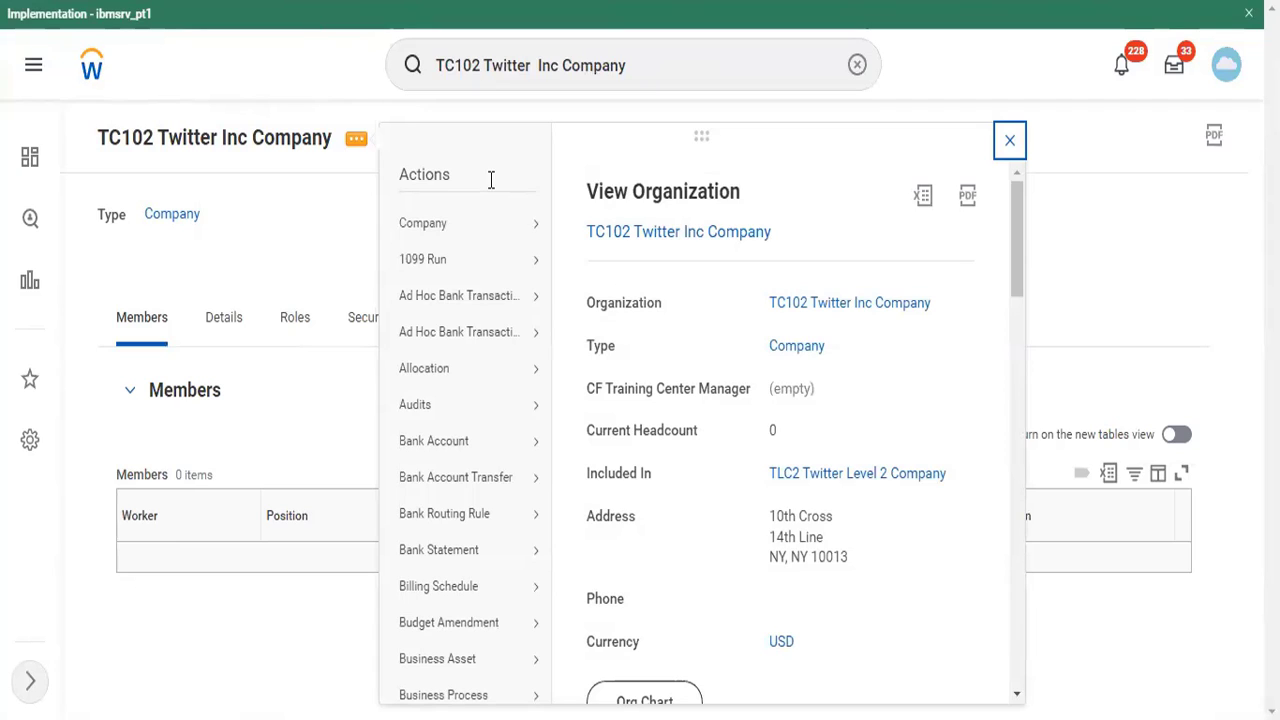
left_click(530, 222)
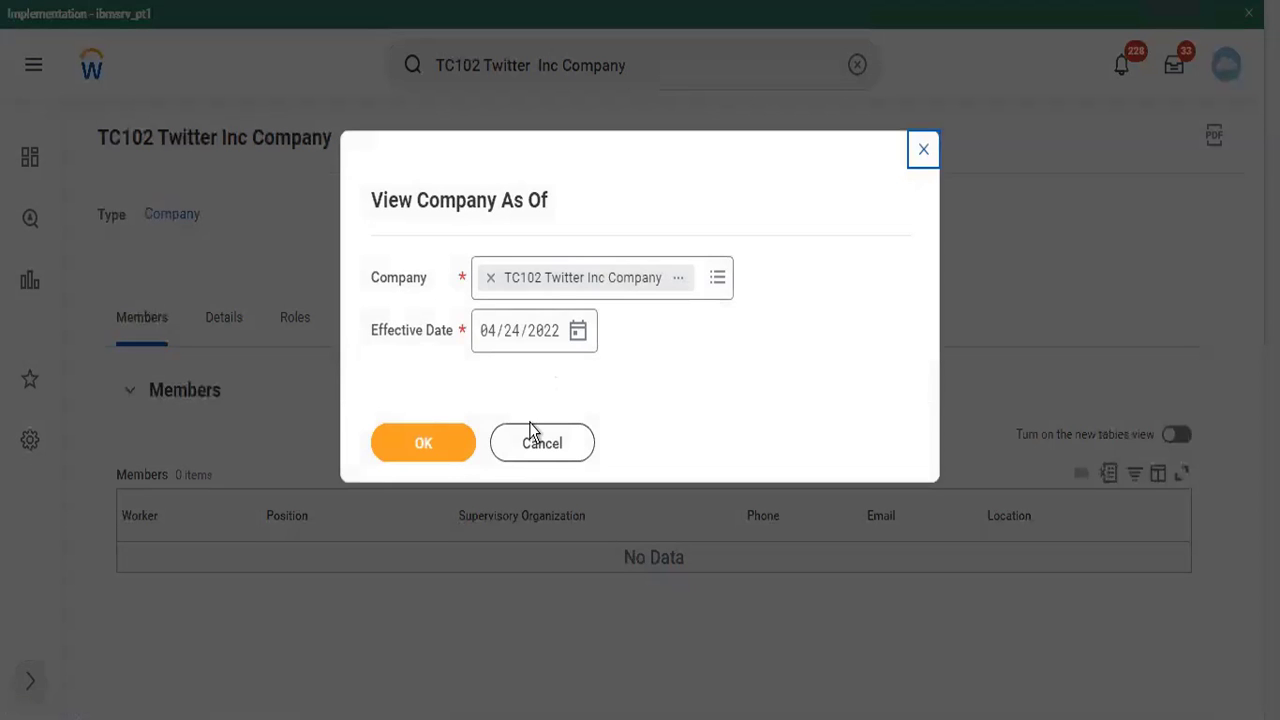
left_click(534, 445)
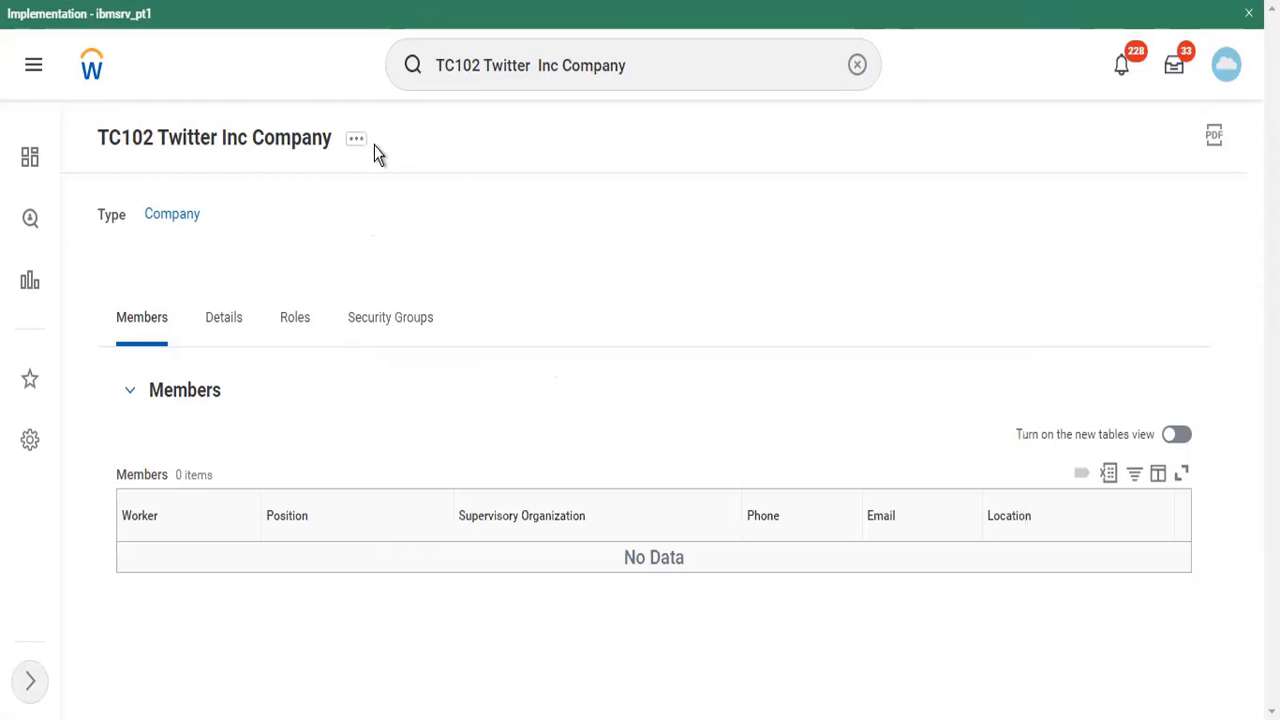
- Open the accounting details of TC102 Twitter Inc Company for editing and look over the available fields
left_click(355, 139)
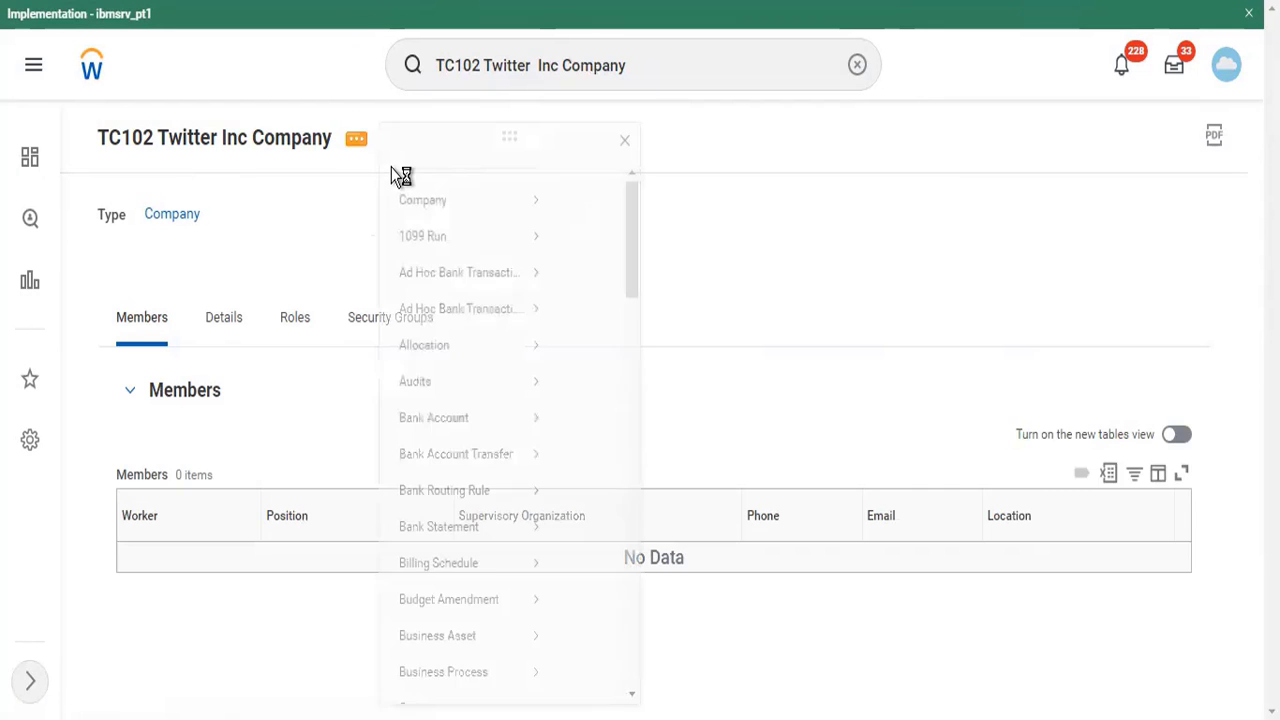
mouse_move(520, 223)
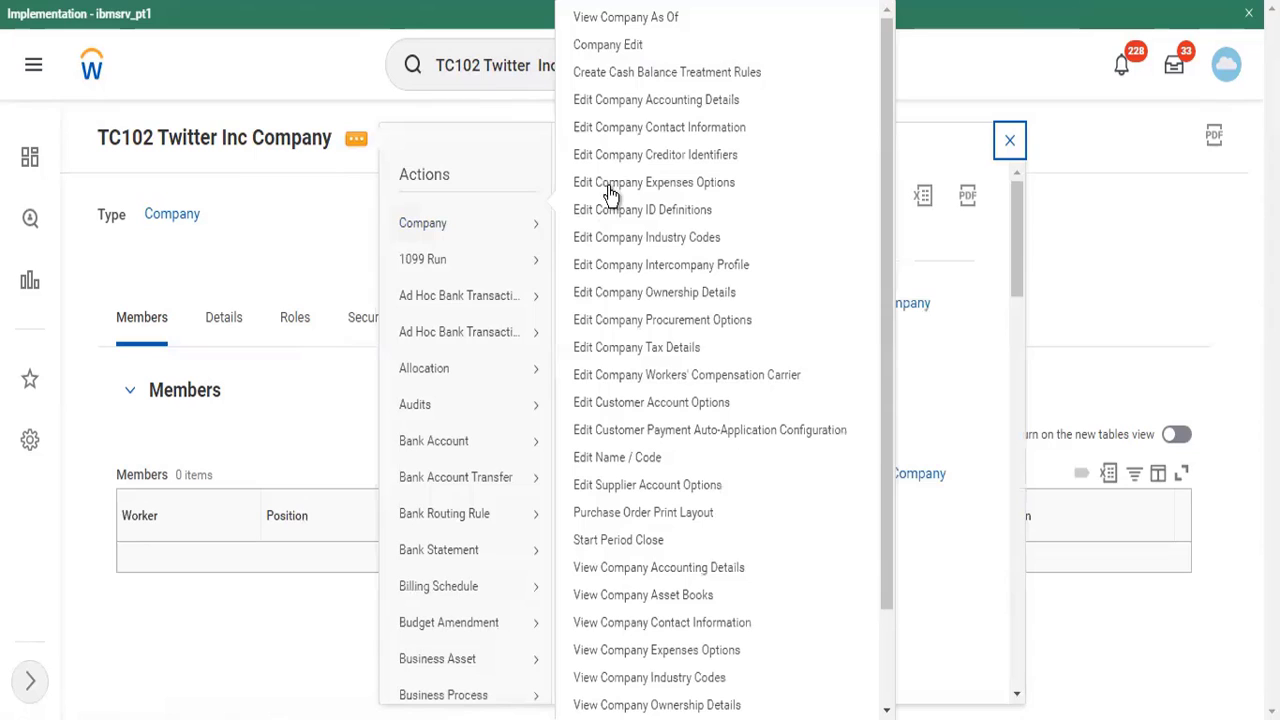
left_click(642, 105)
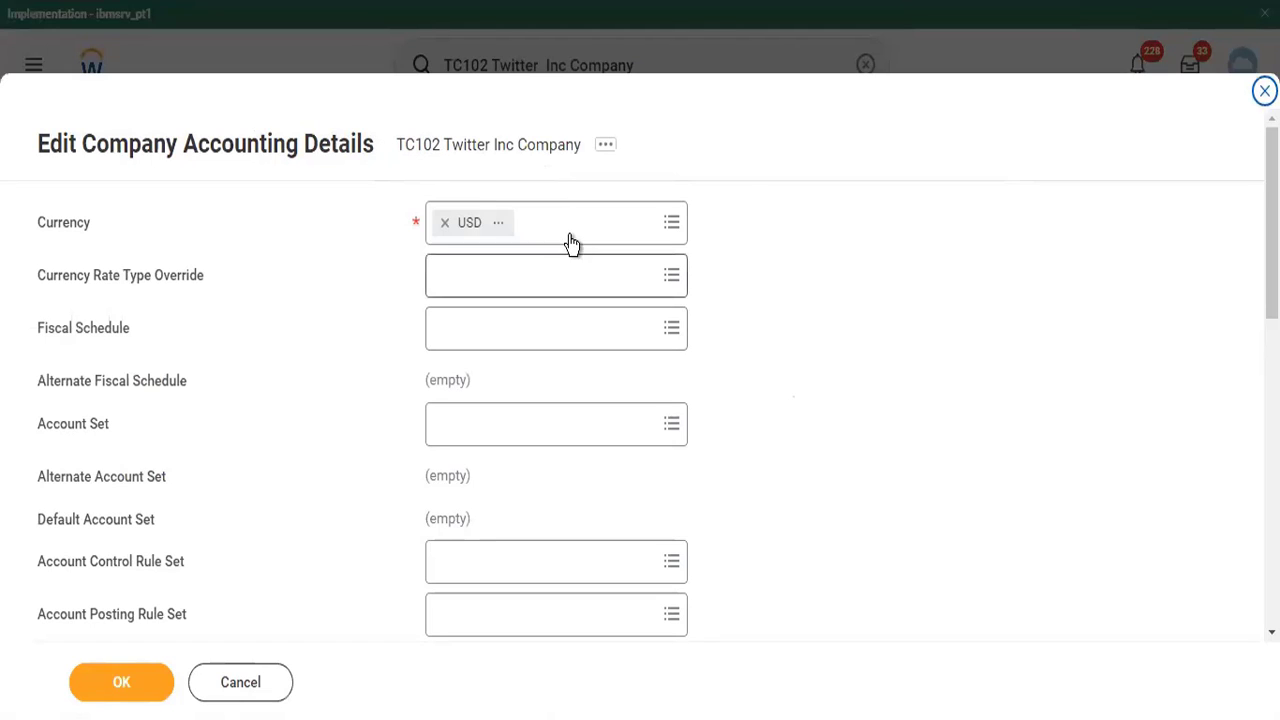
scroll(567, 236, "down", 4)
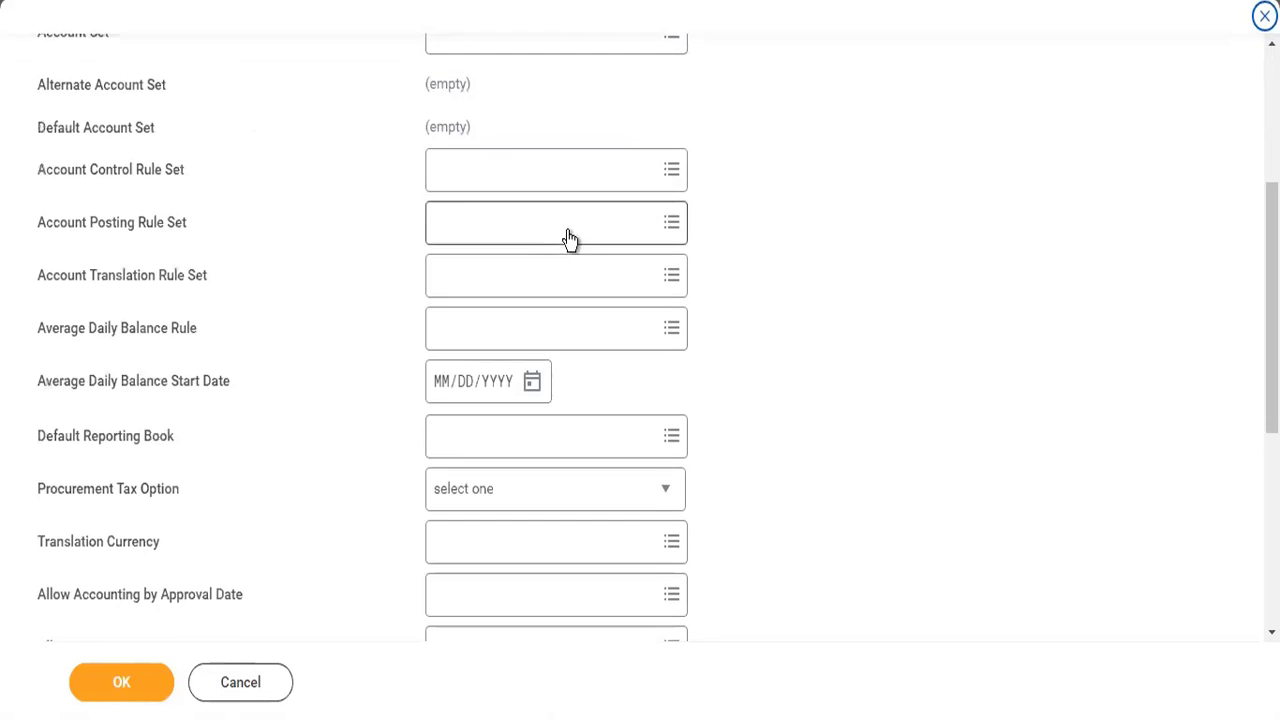
scroll(567, 236, "up", 3)
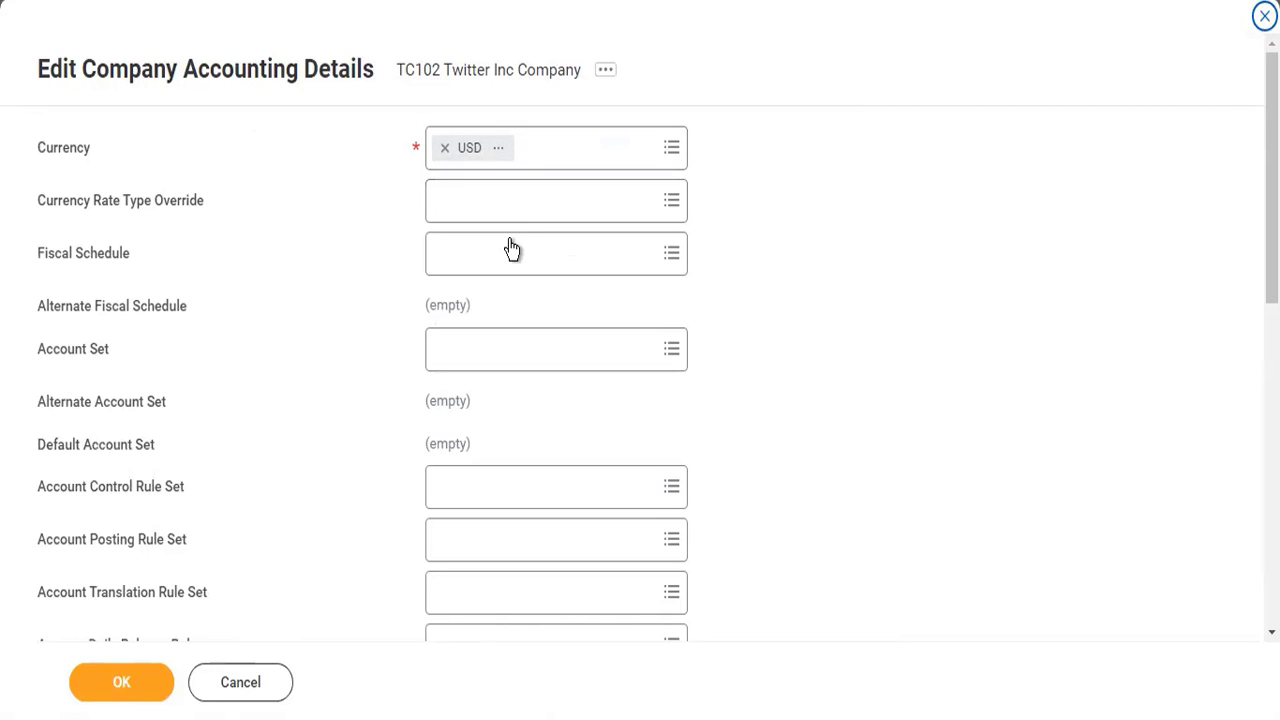
- Try INR as the company's currency, and set the currency back to USD
left_click(548, 150)
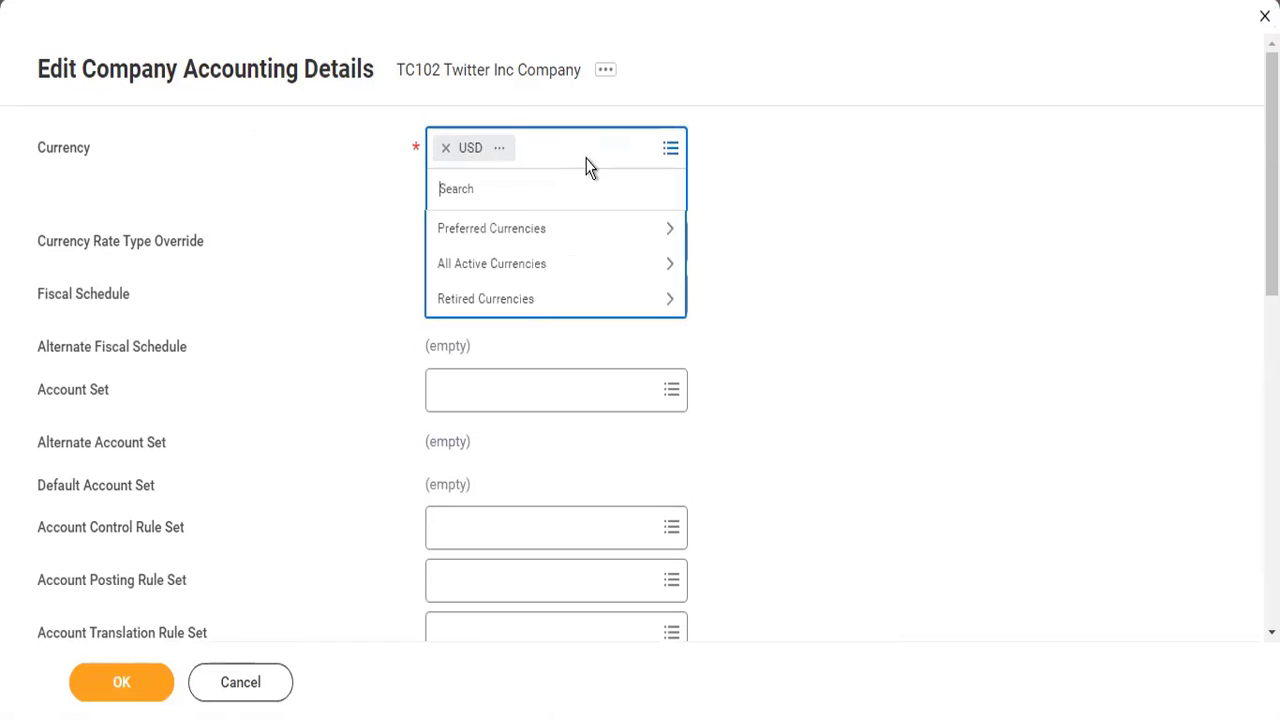
type("inr")
key("Return")
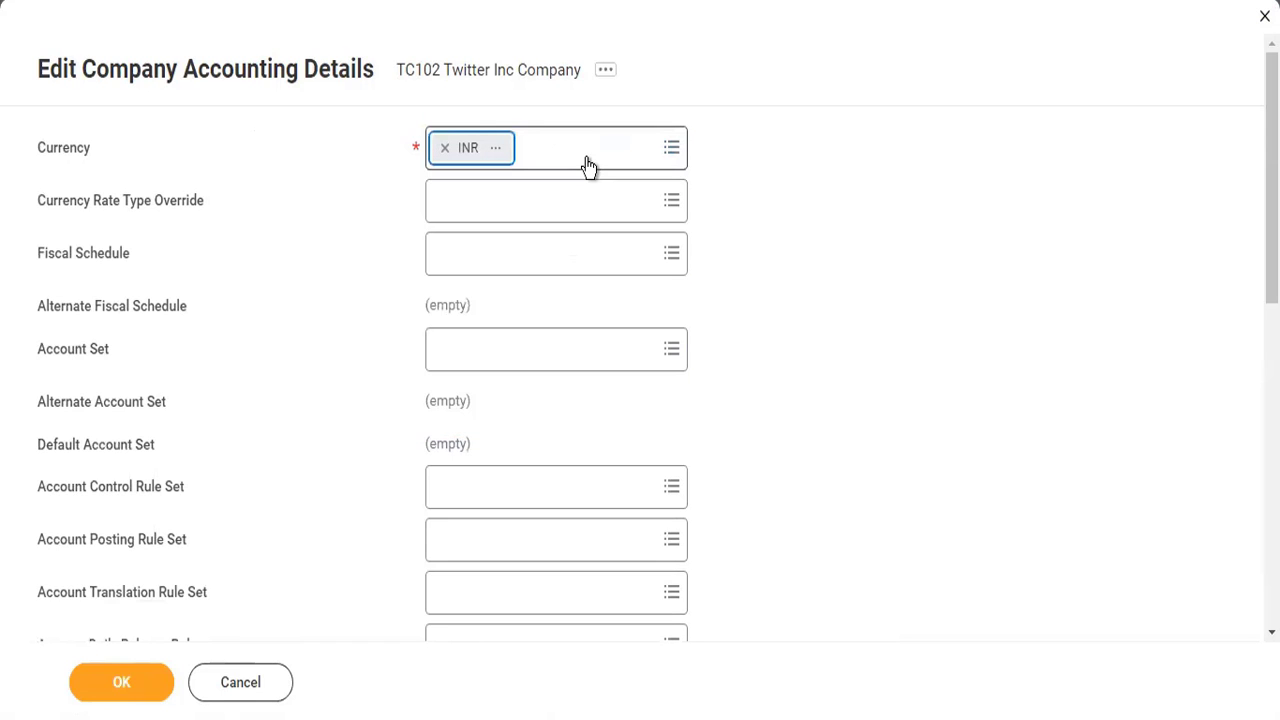
left_click(589, 167)
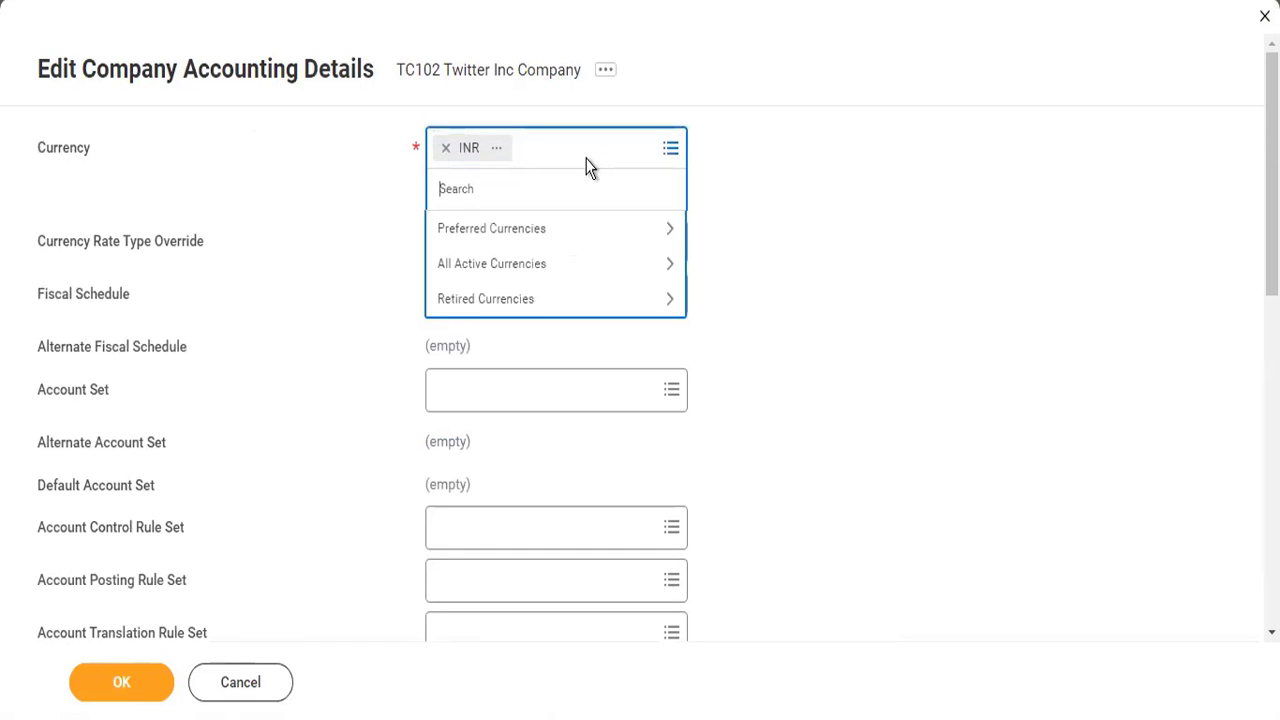
type("usd")
key("Return")
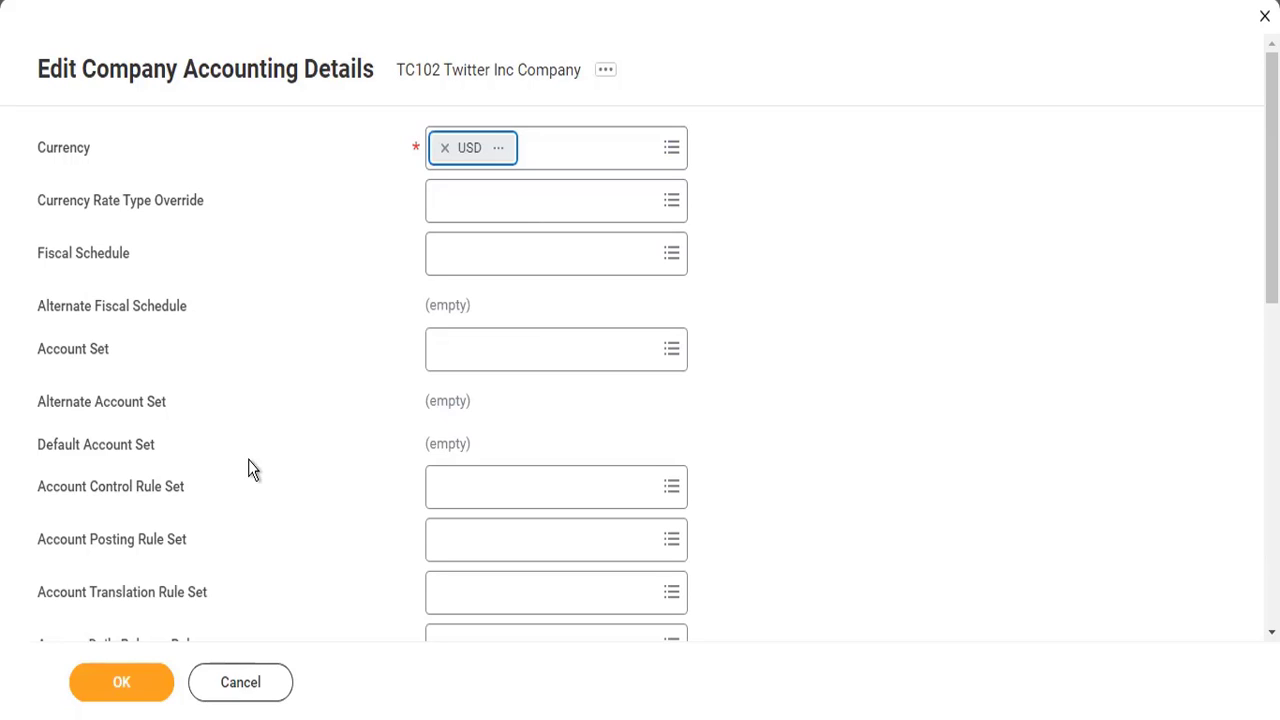
- Set the company's fiscal schedule to 2022- Standard corporate schedule
left_click(481, 270)
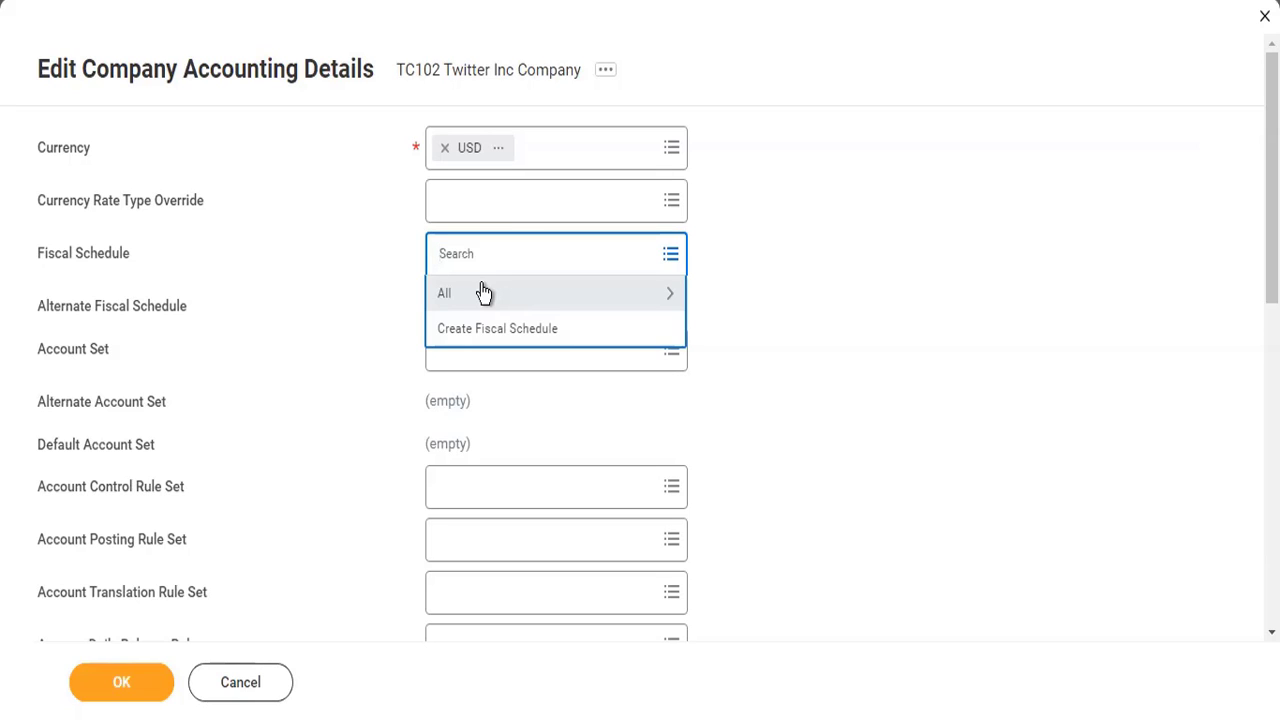
left_click(483, 292)
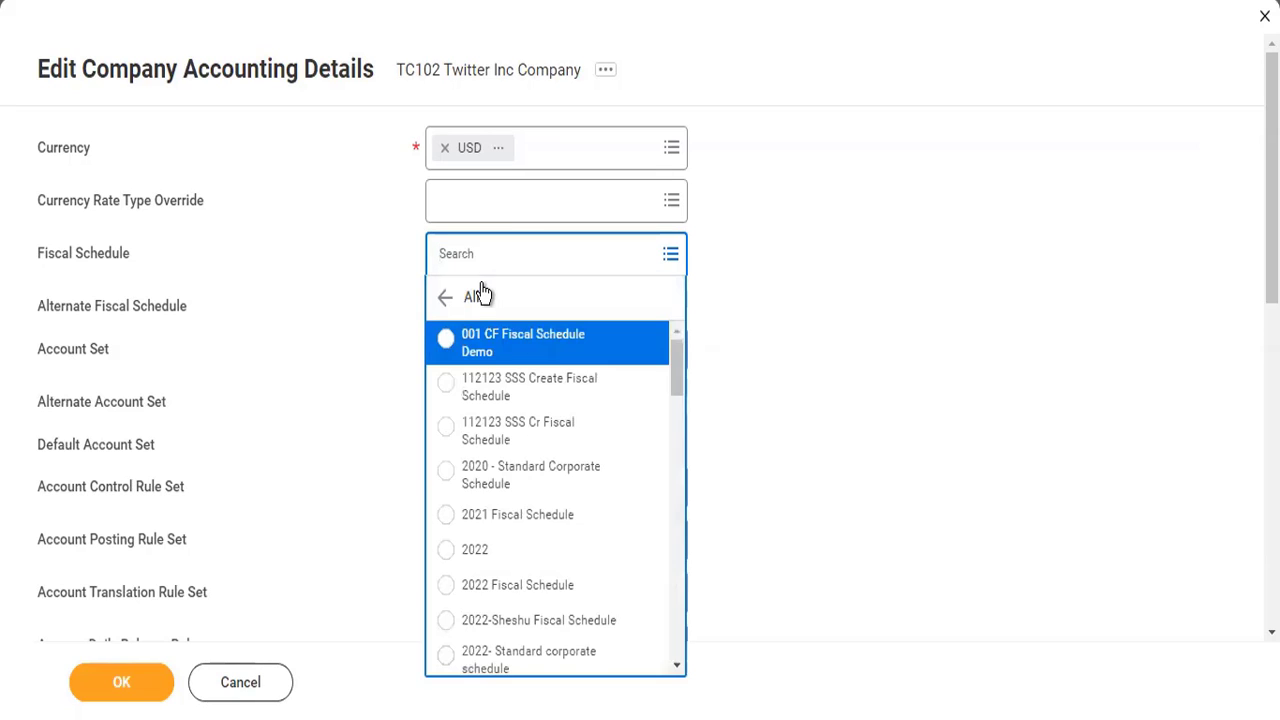
scroll(567, 577, "down", 2)
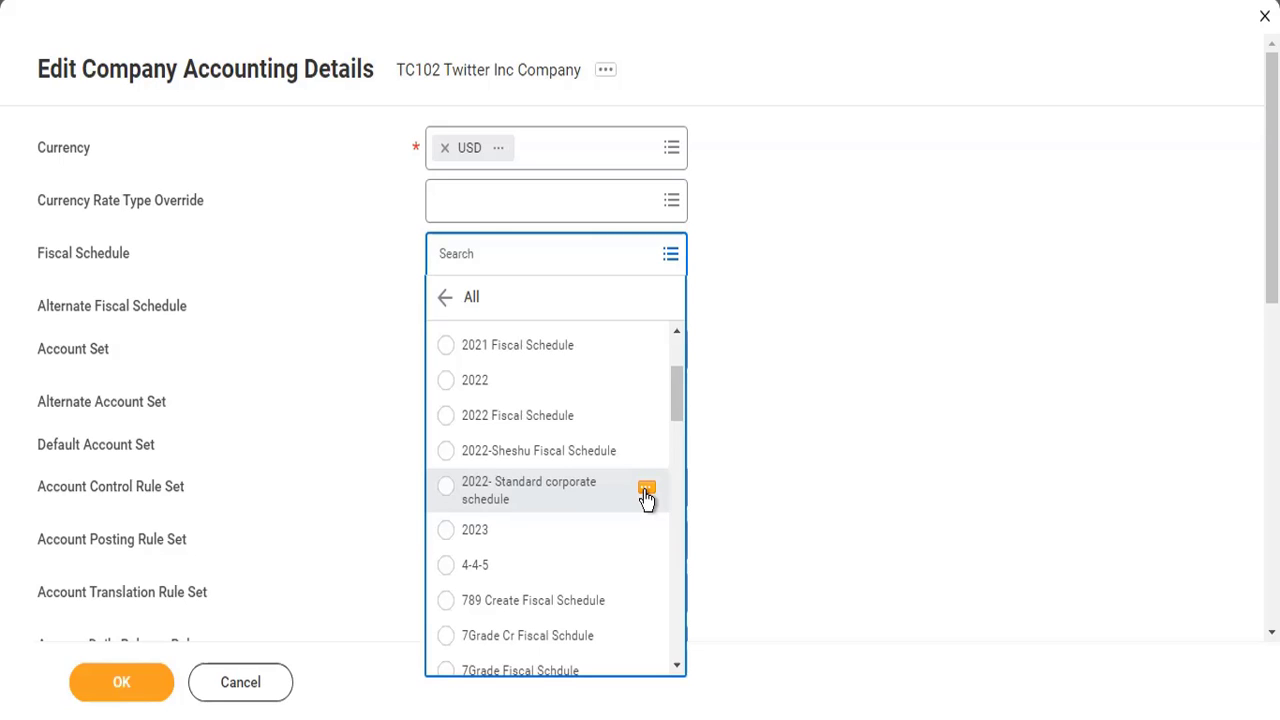
left_click(550, 510)
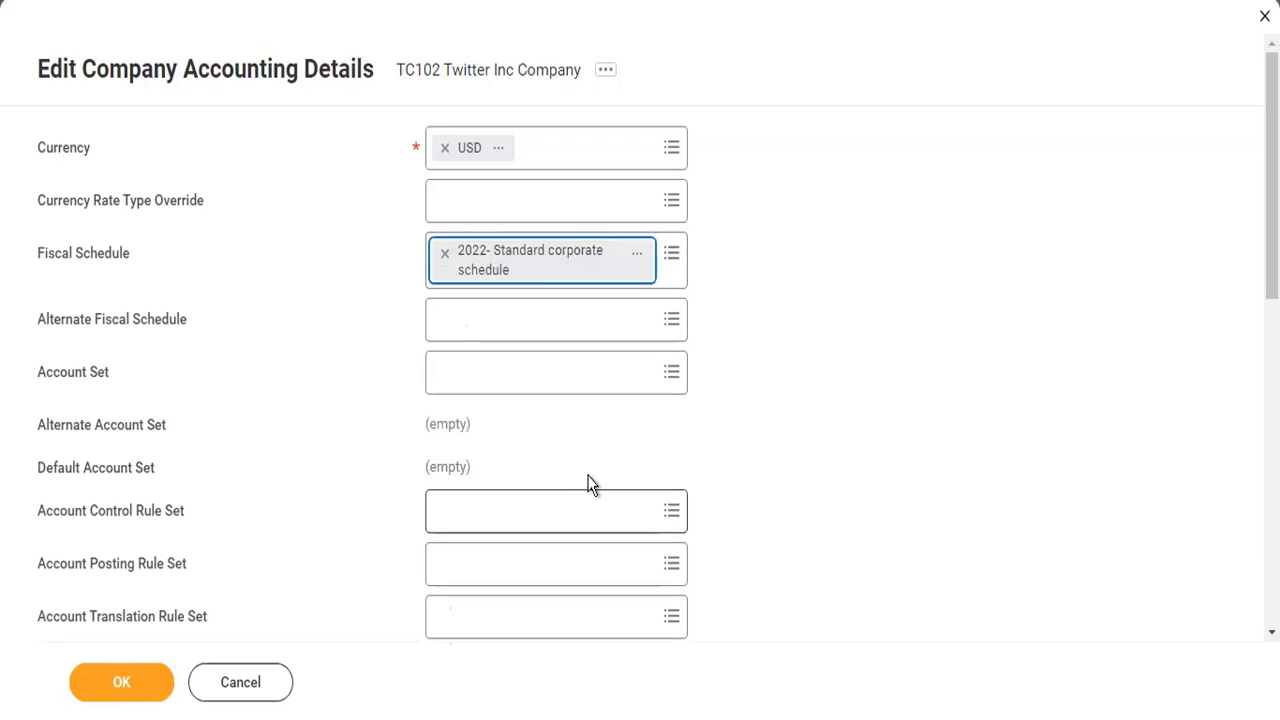
- Set the company's account set to Corporate from the available account sets
left_click(536, 384)
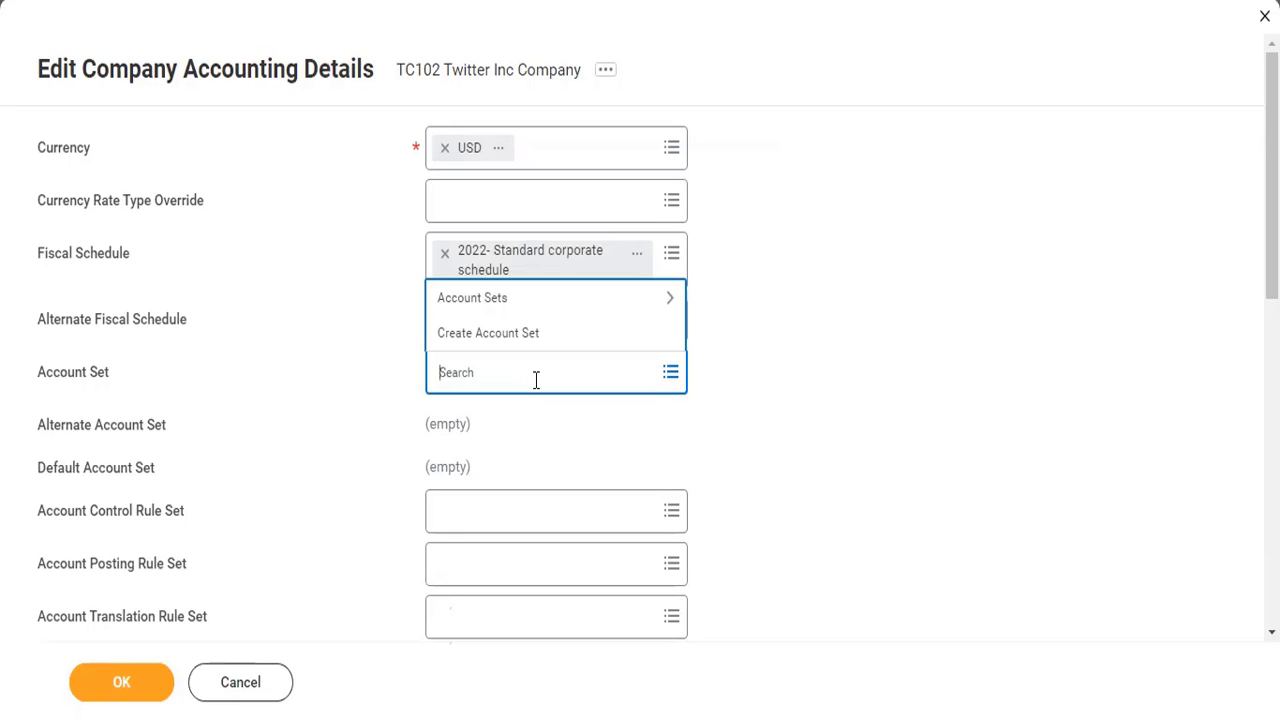
left_click(509, 298)
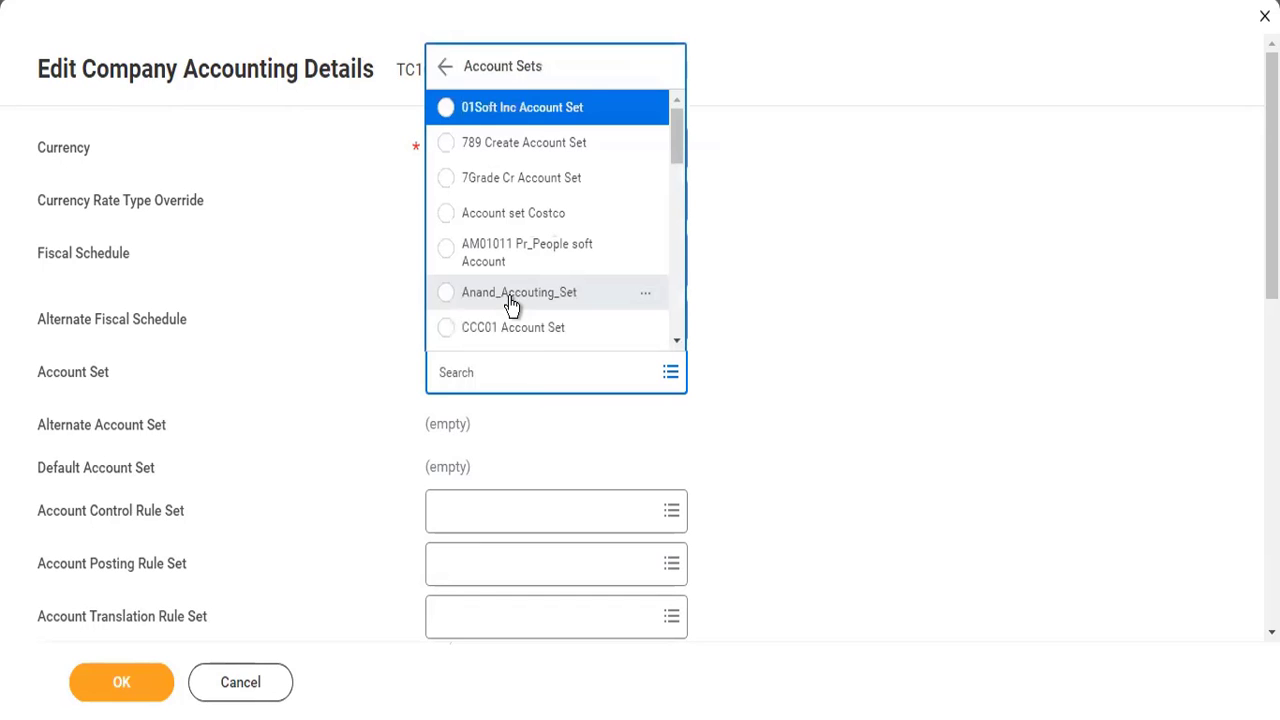
scroll(545, 305, "down", 3)
scroll(531, 312, "down", 3)
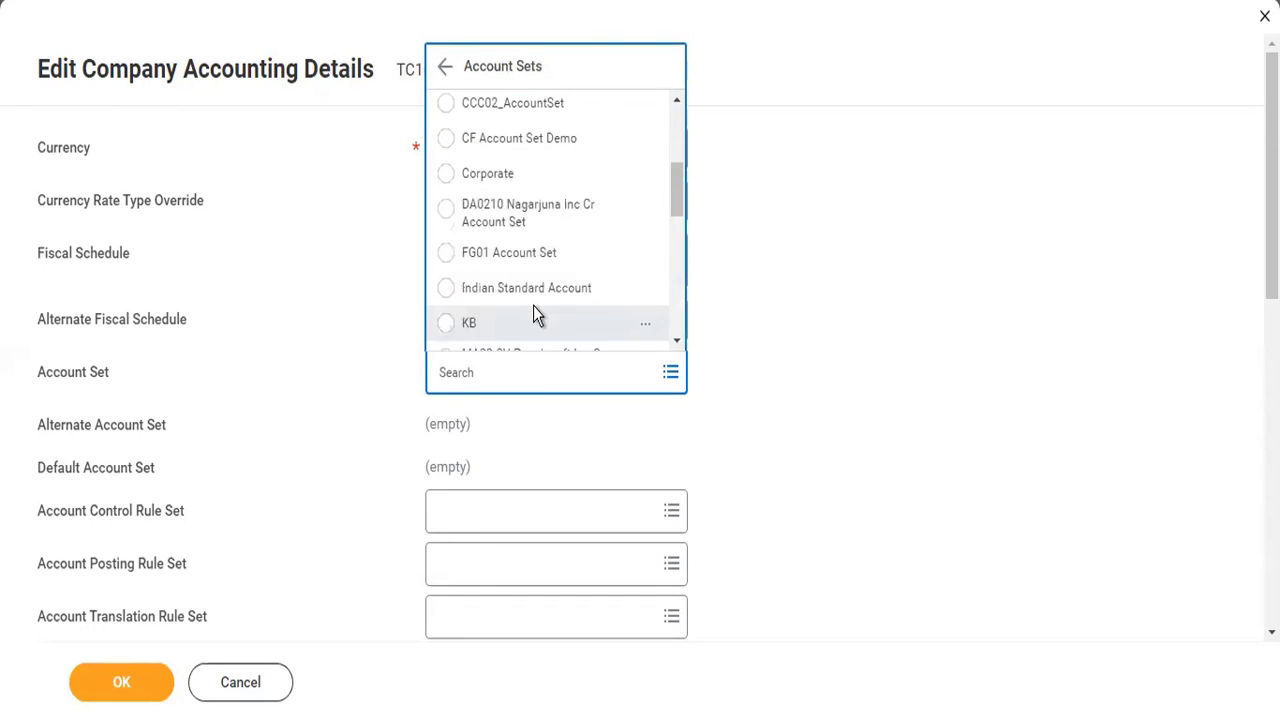
scroll(537, 272, "up", 3)
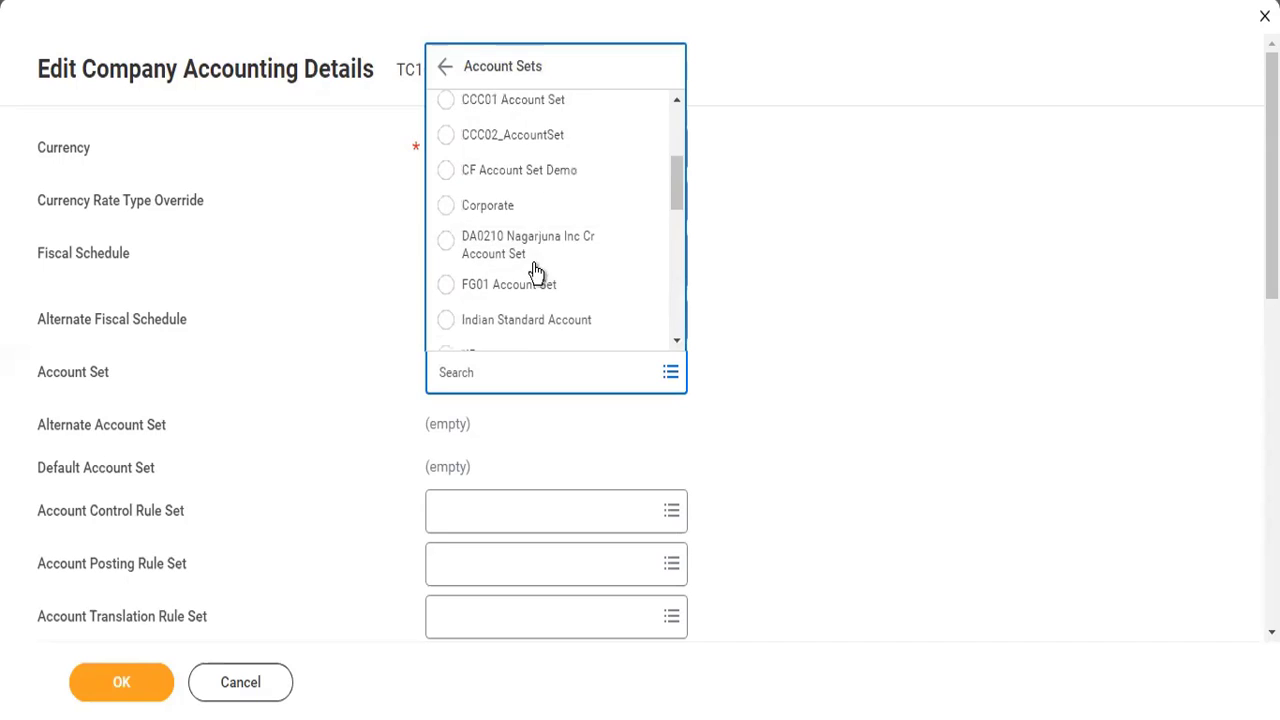
left_click(518, 220)
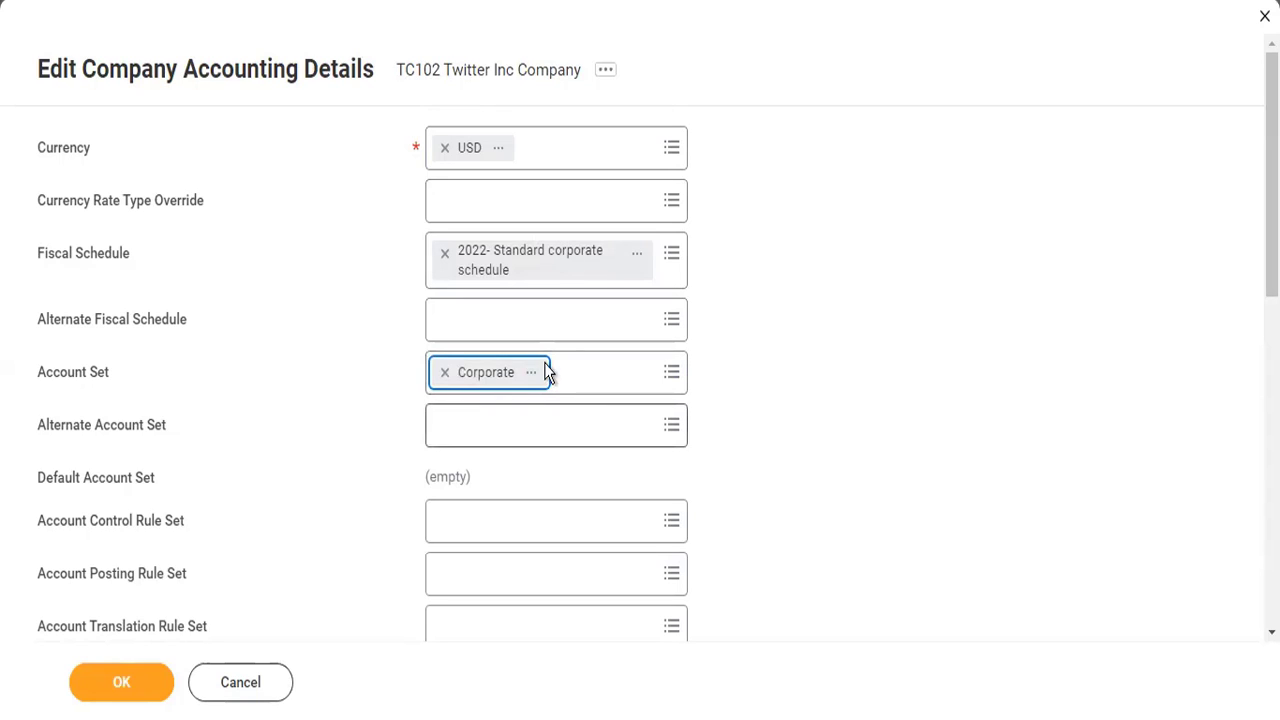
- Set the company's account control rule set to Standard Corporate Controls
left_click(533, 520)
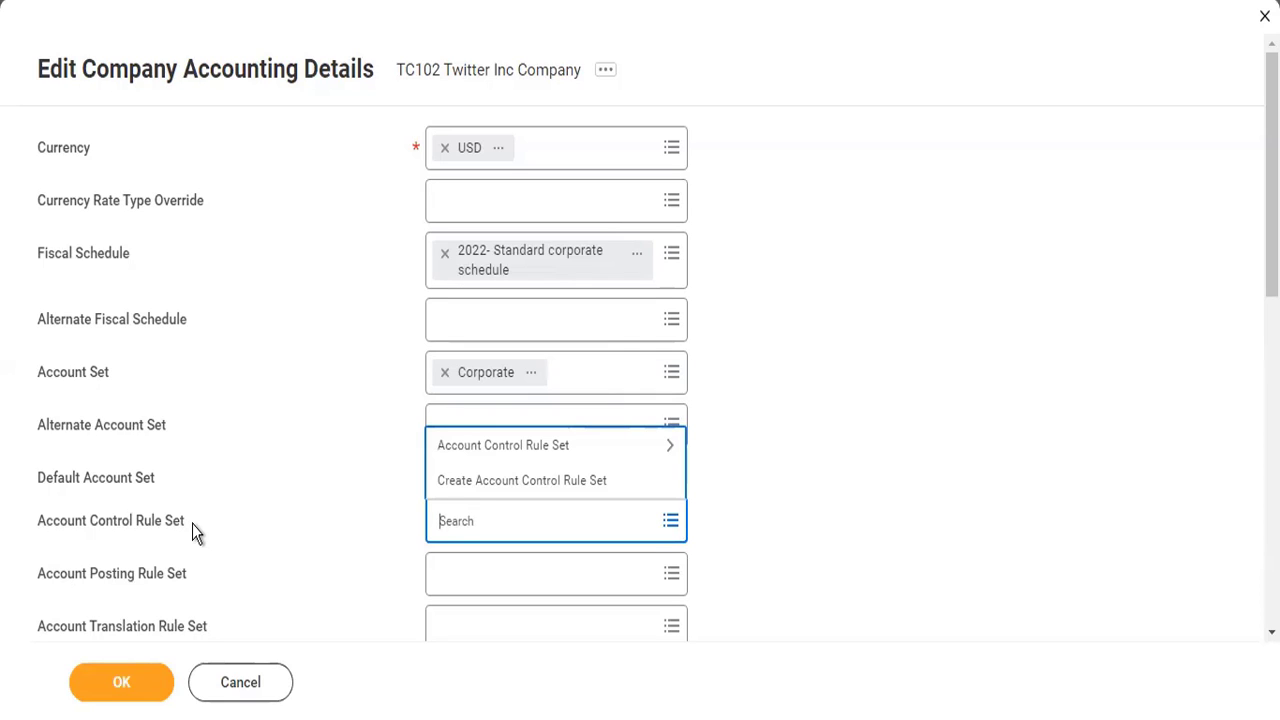
left_click(500, 452)
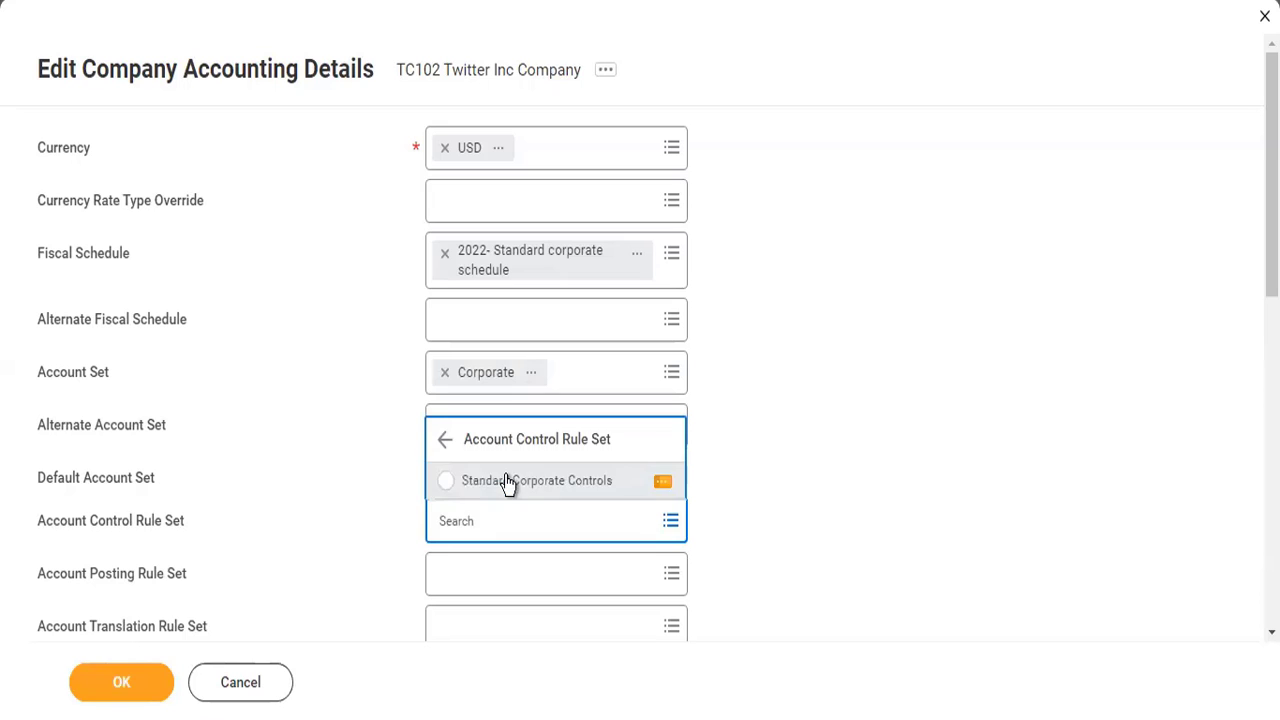
left_click(507, 481)
scroll(720, 525, "down", 3)
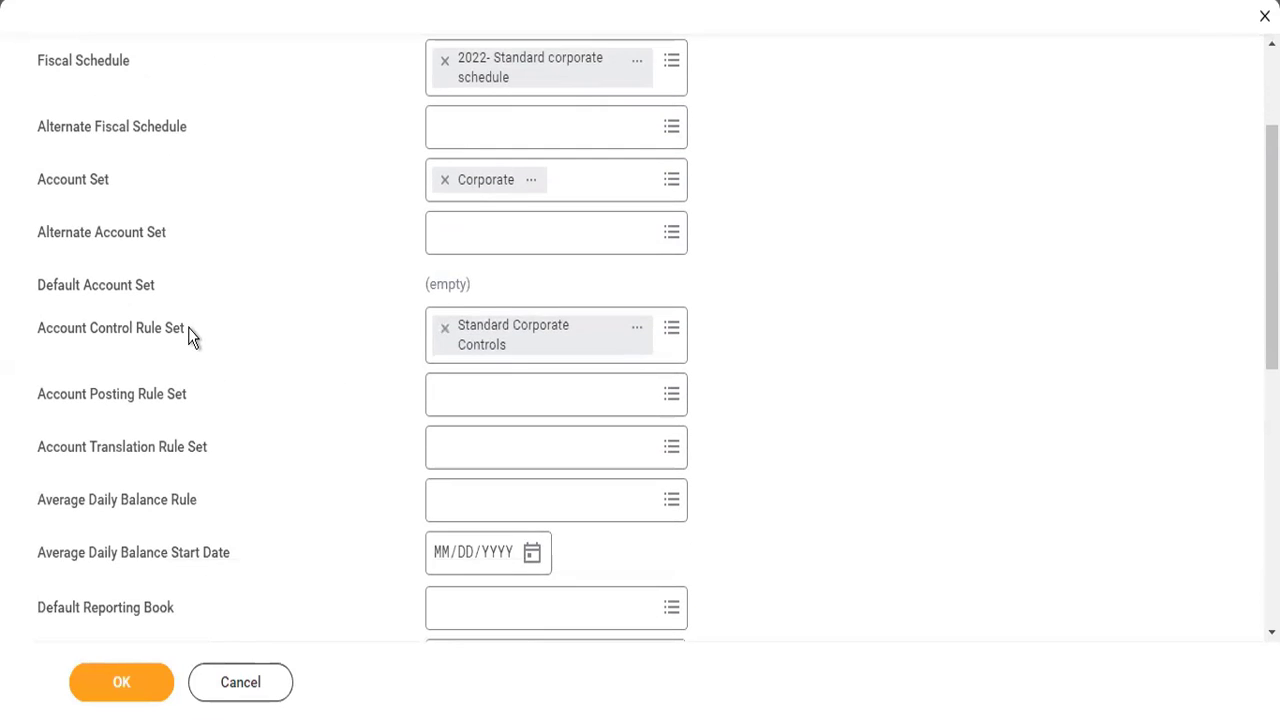
left_click_drag(51, 345, 35, 336)
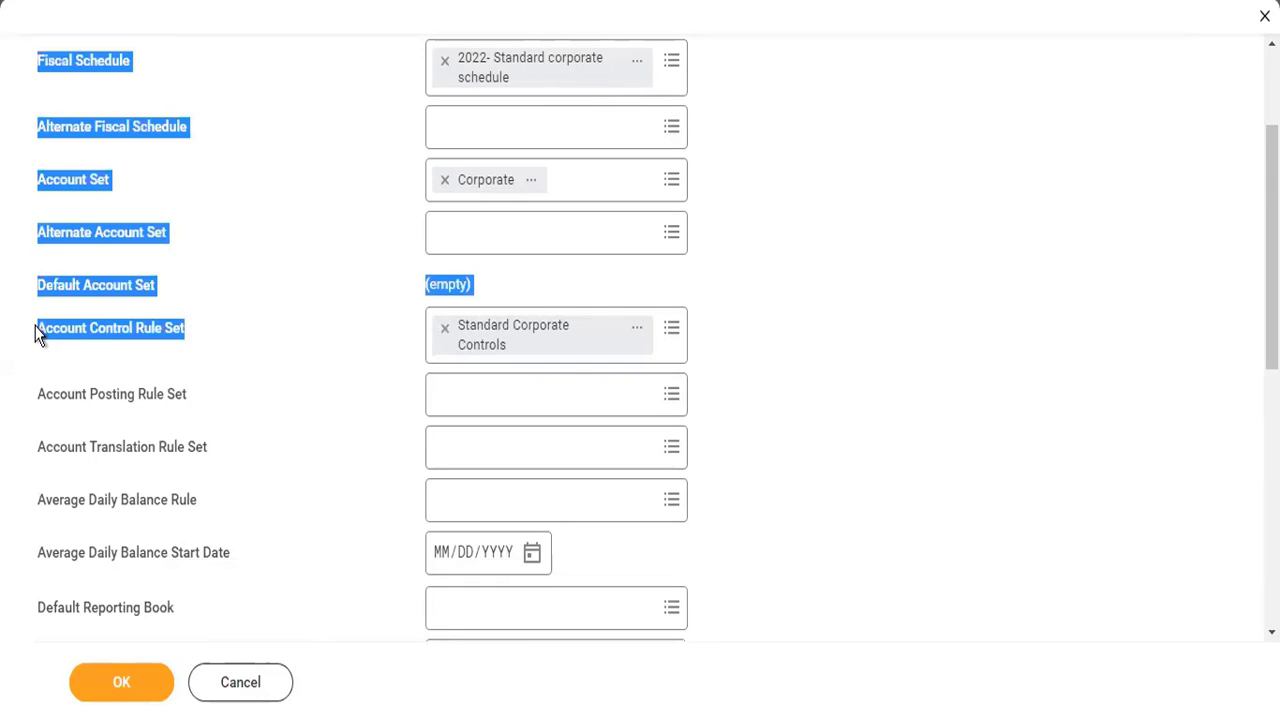
left_click(68, 346)
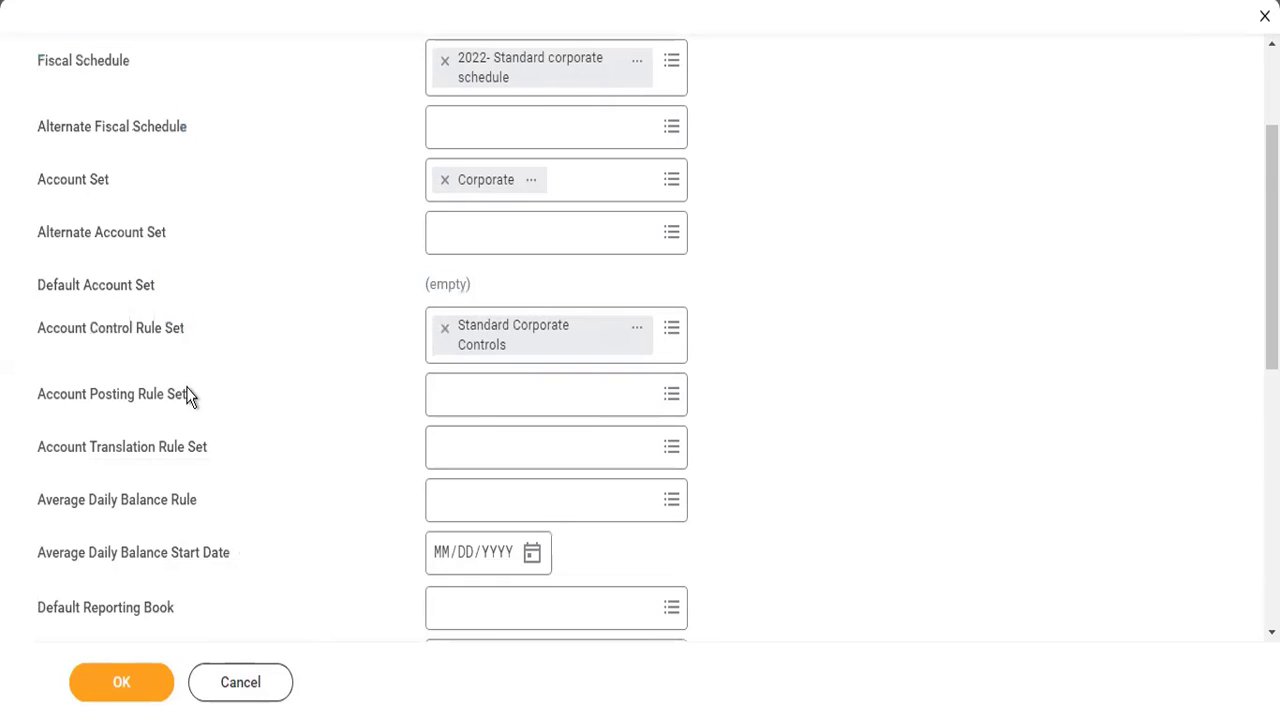
- Set the account posting rule set to Sp01011 and view that rule set's details
left_click_drag(188, 394, 38, 396)
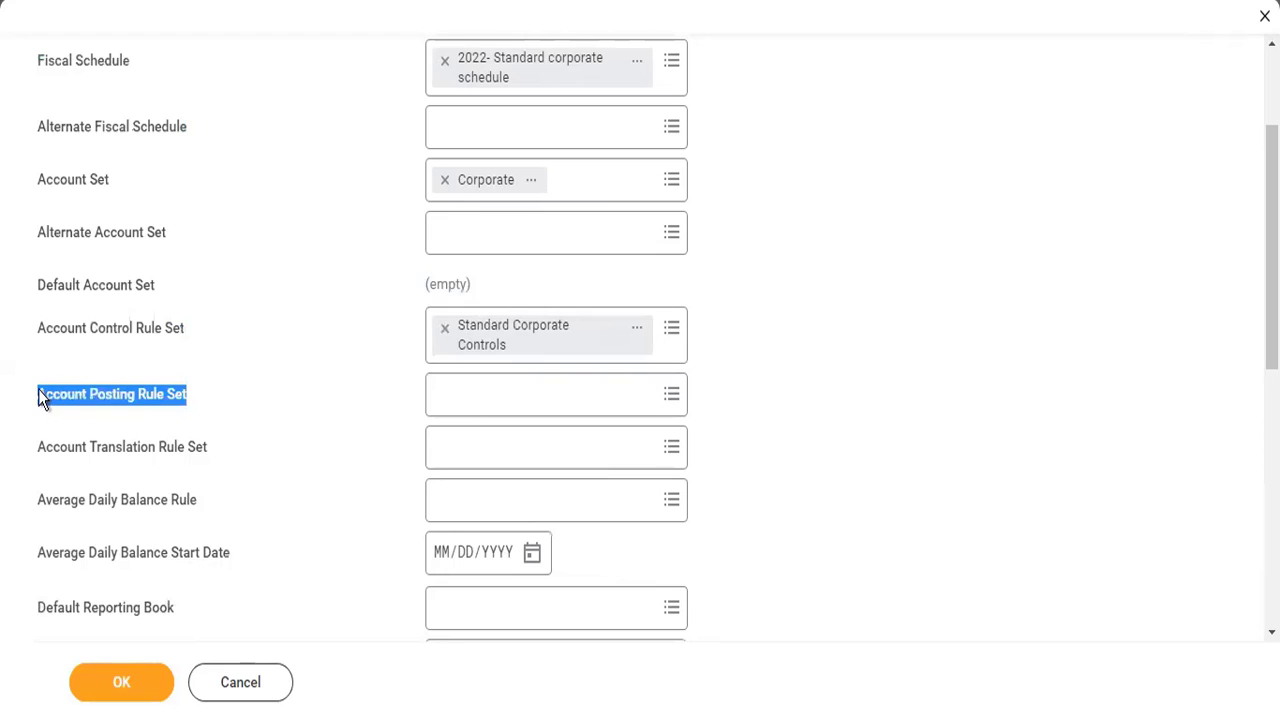
left_click(465, 404)
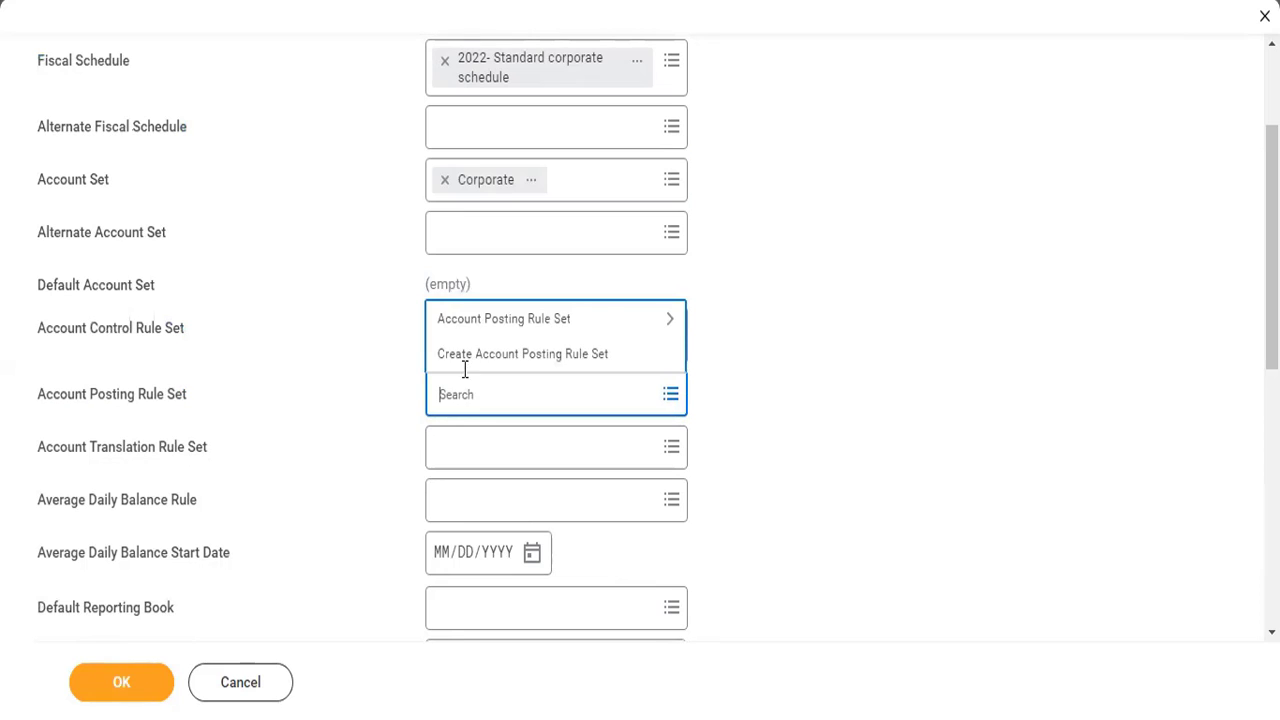
left_click(465, 320)
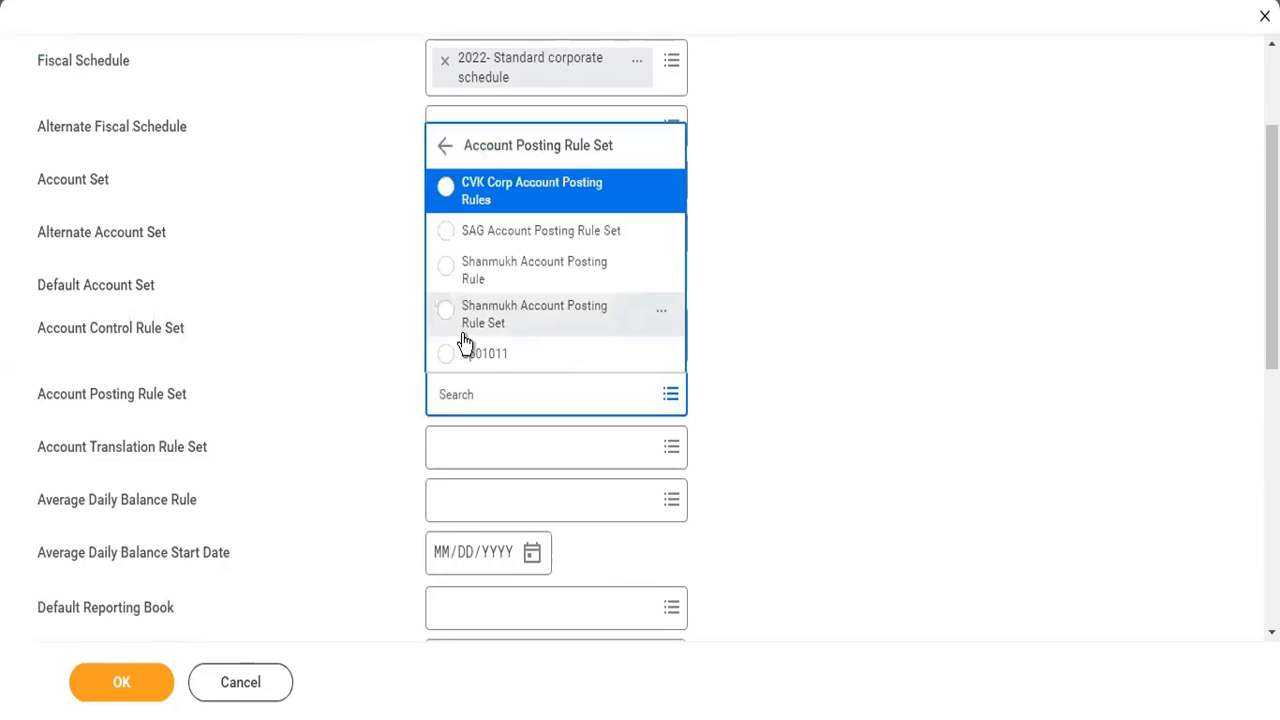
left_click(488, 358)
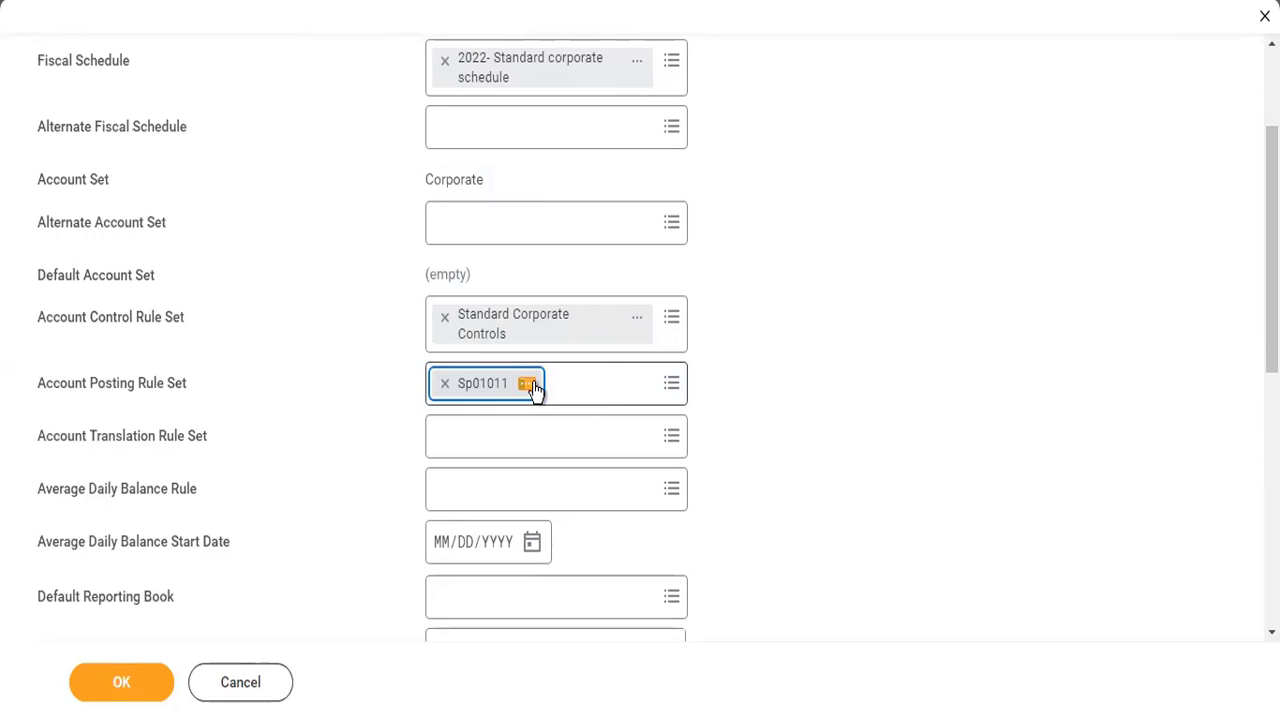
left_click(528, 385)
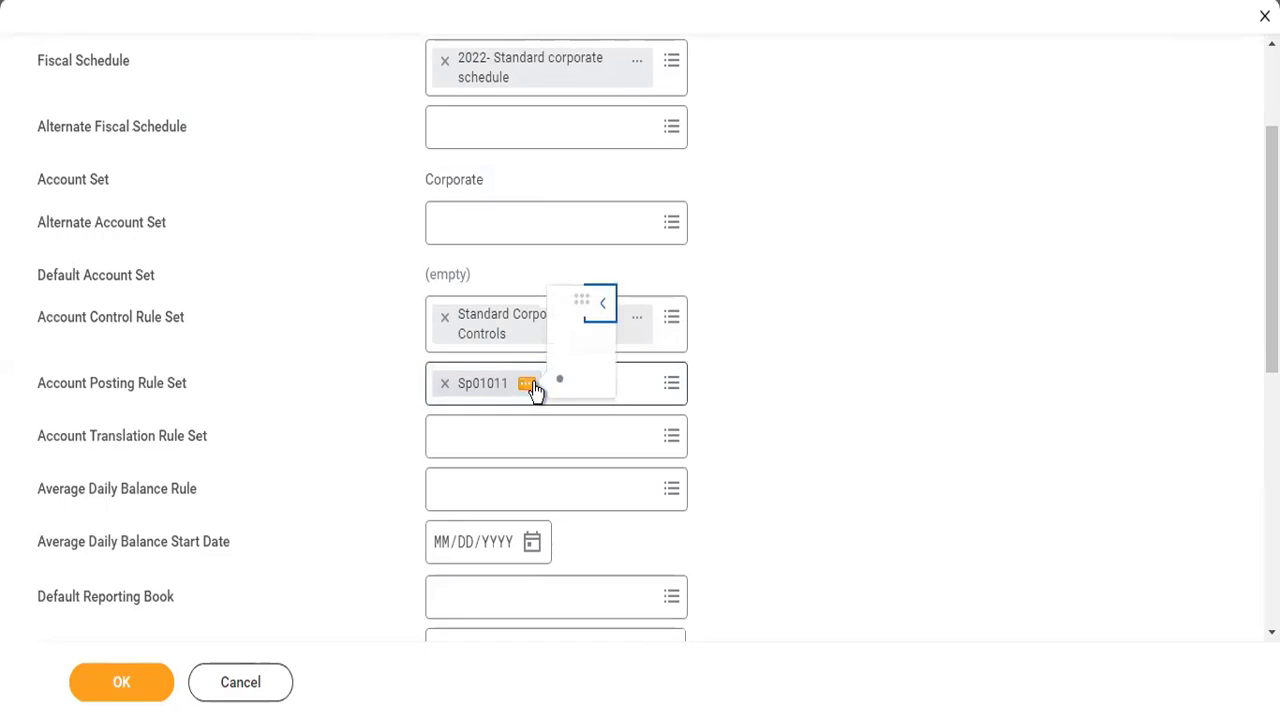
left_click(352, 490)
scroll(352, 490, "down", 1)
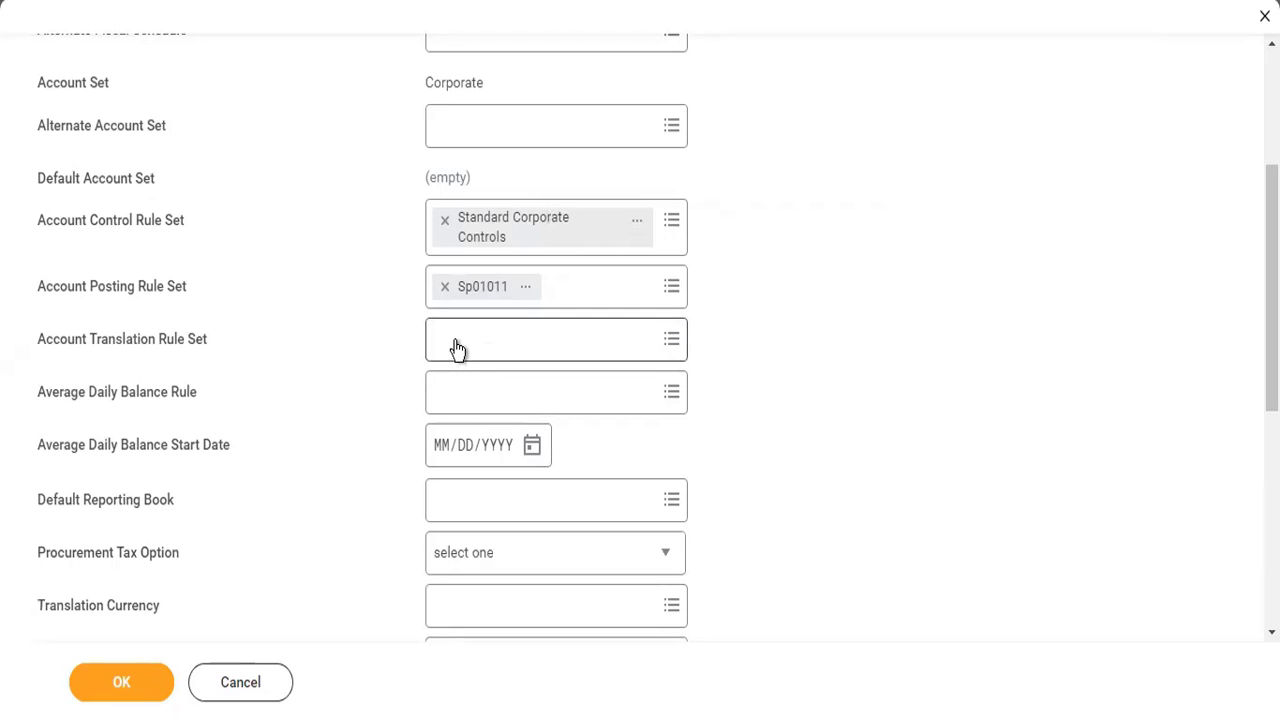
- Clear the selected account posting rule set and account control rule set
scroll(455, 347, "up", 3)
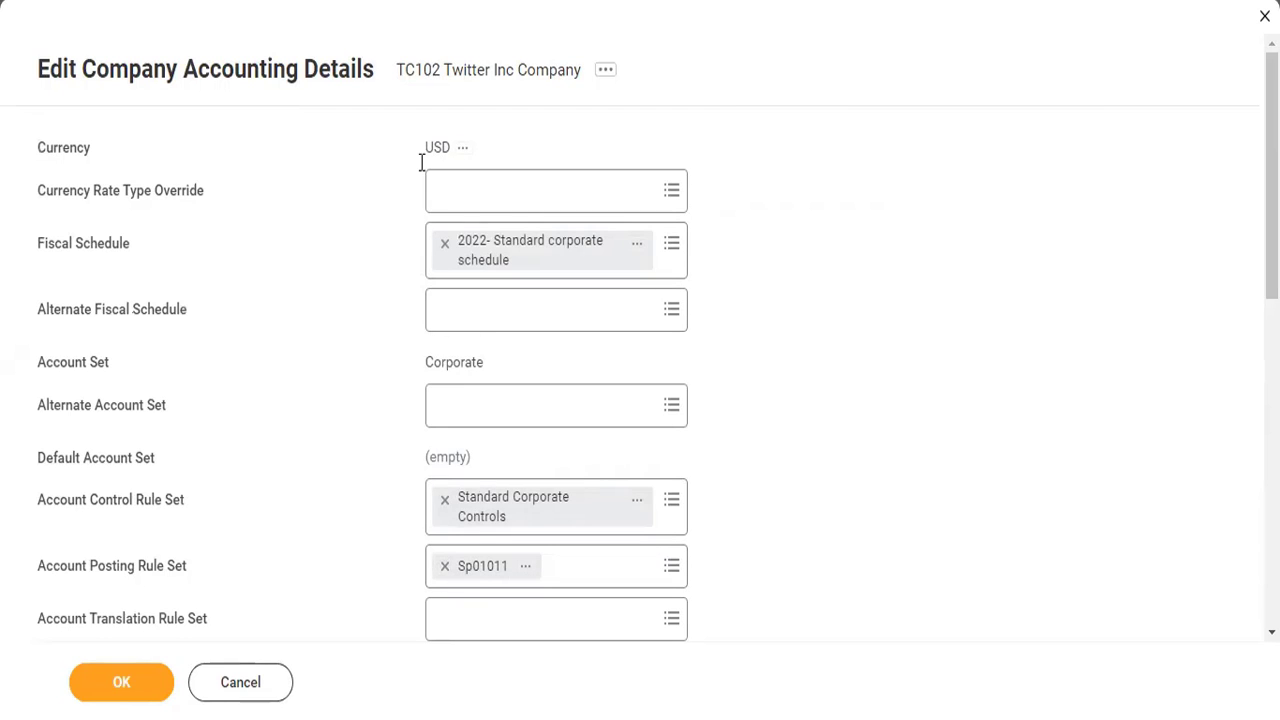
left_click(445, 567)
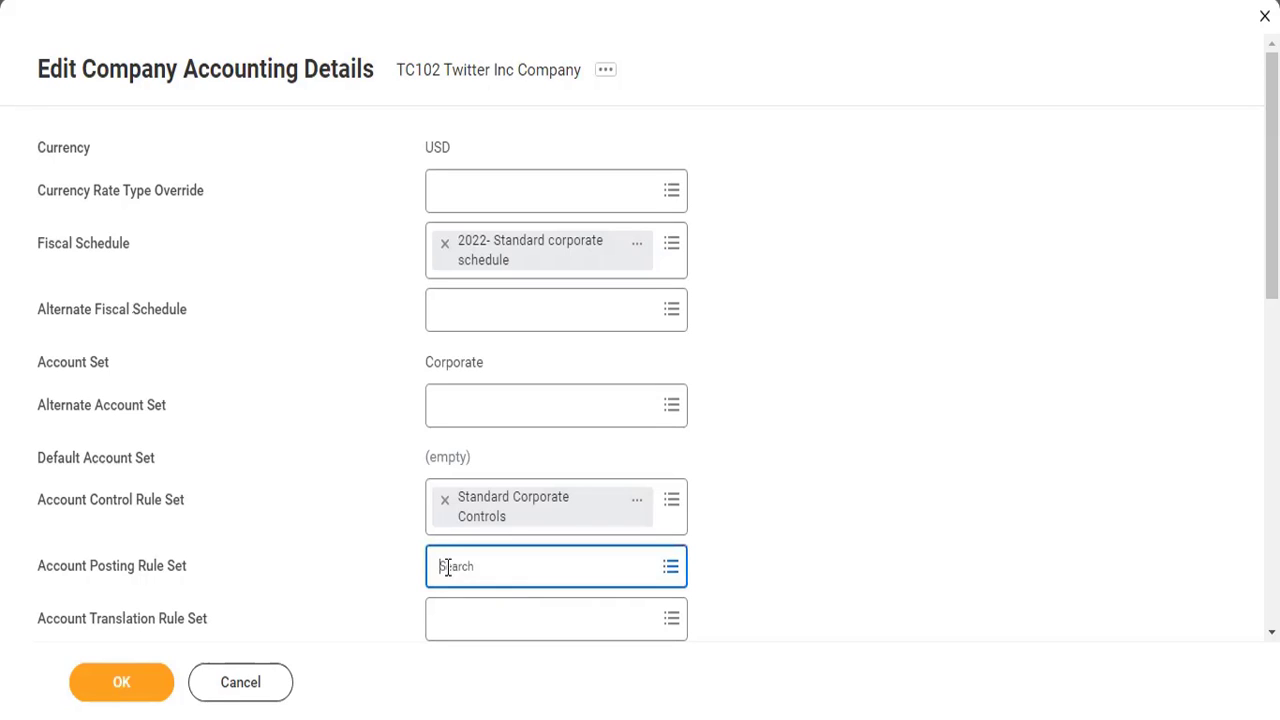
left_click(444, 512)
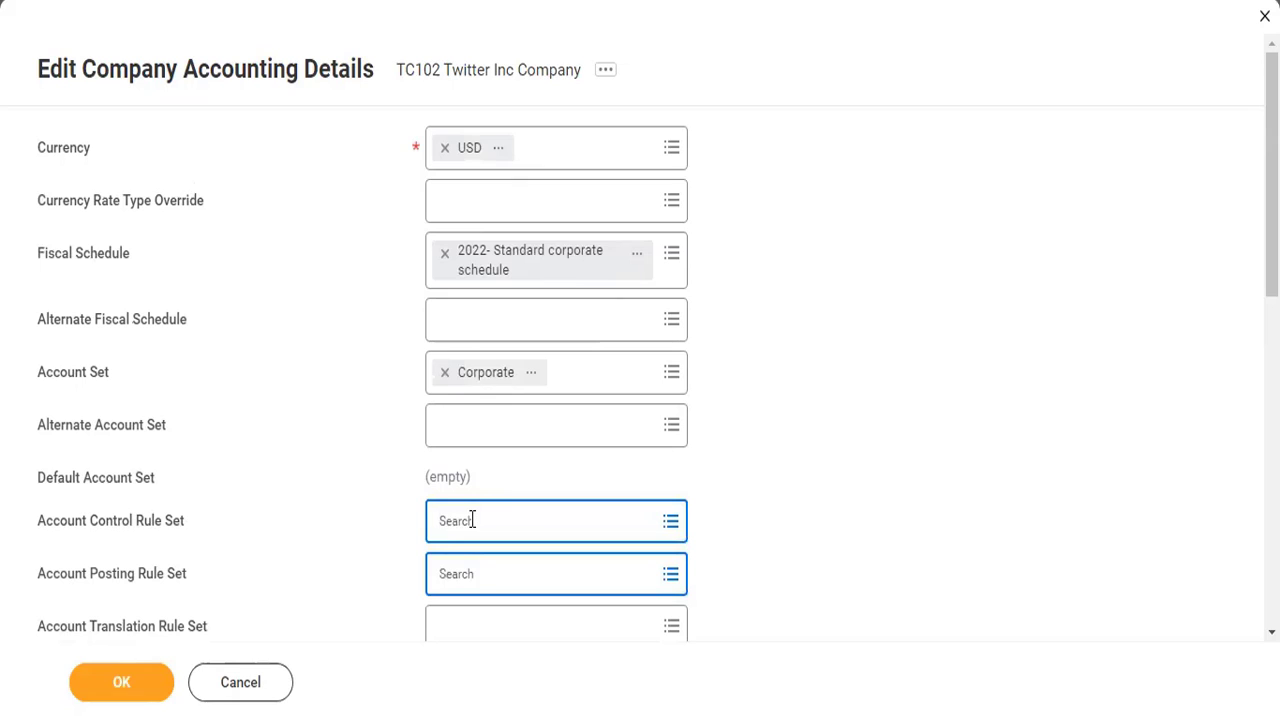
- Select Standard Corporate Controls again as the account control rule set
left_click(472, 521)
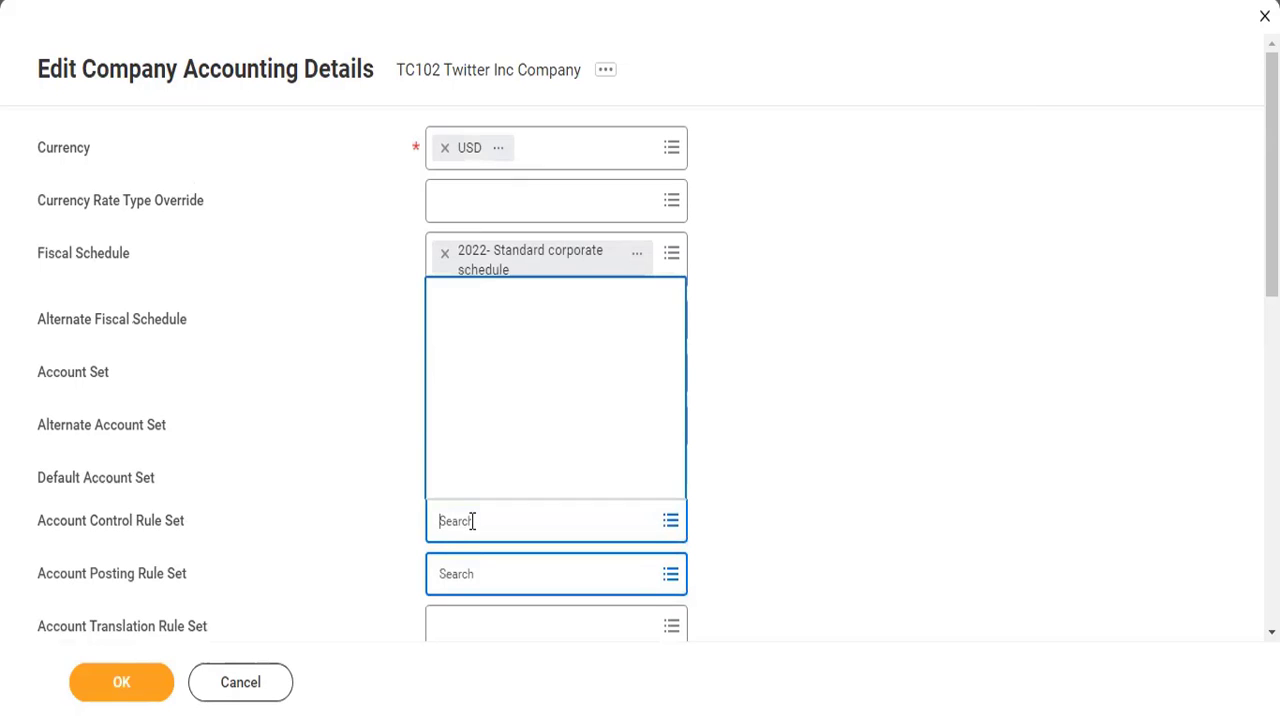
left_click(485, 466)
left_click(486, 482)
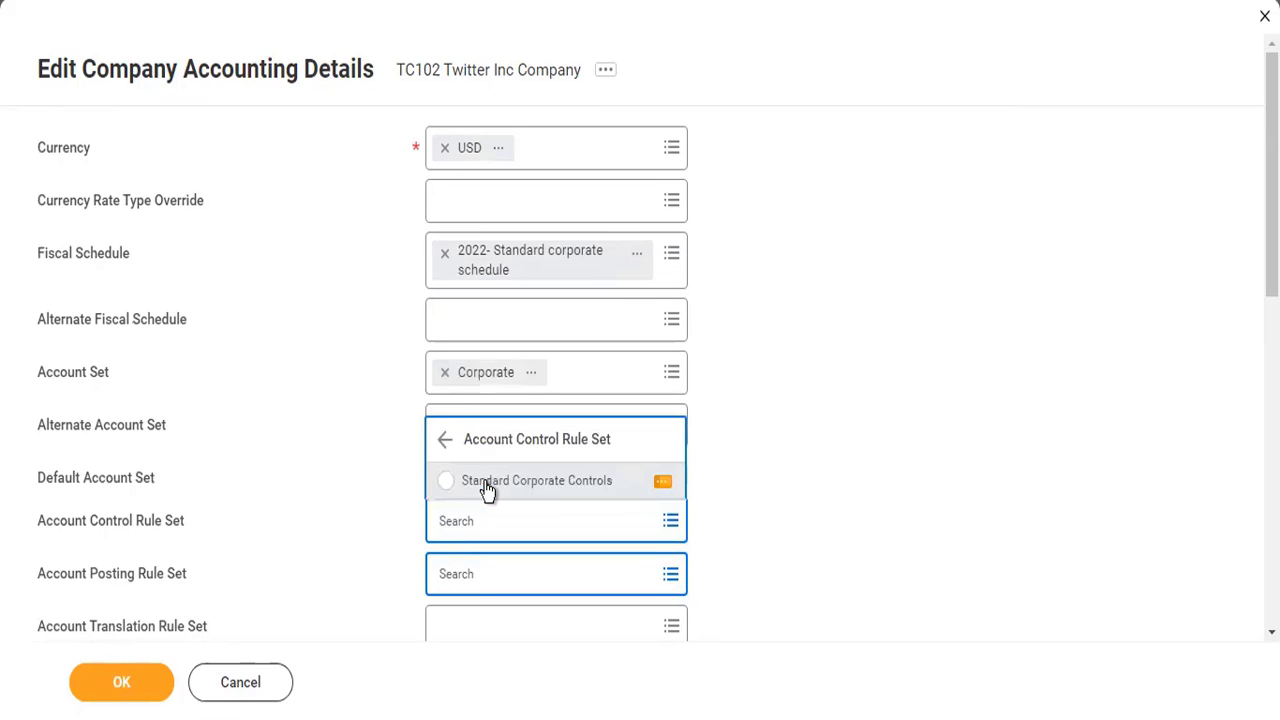
left_click(663, 526)
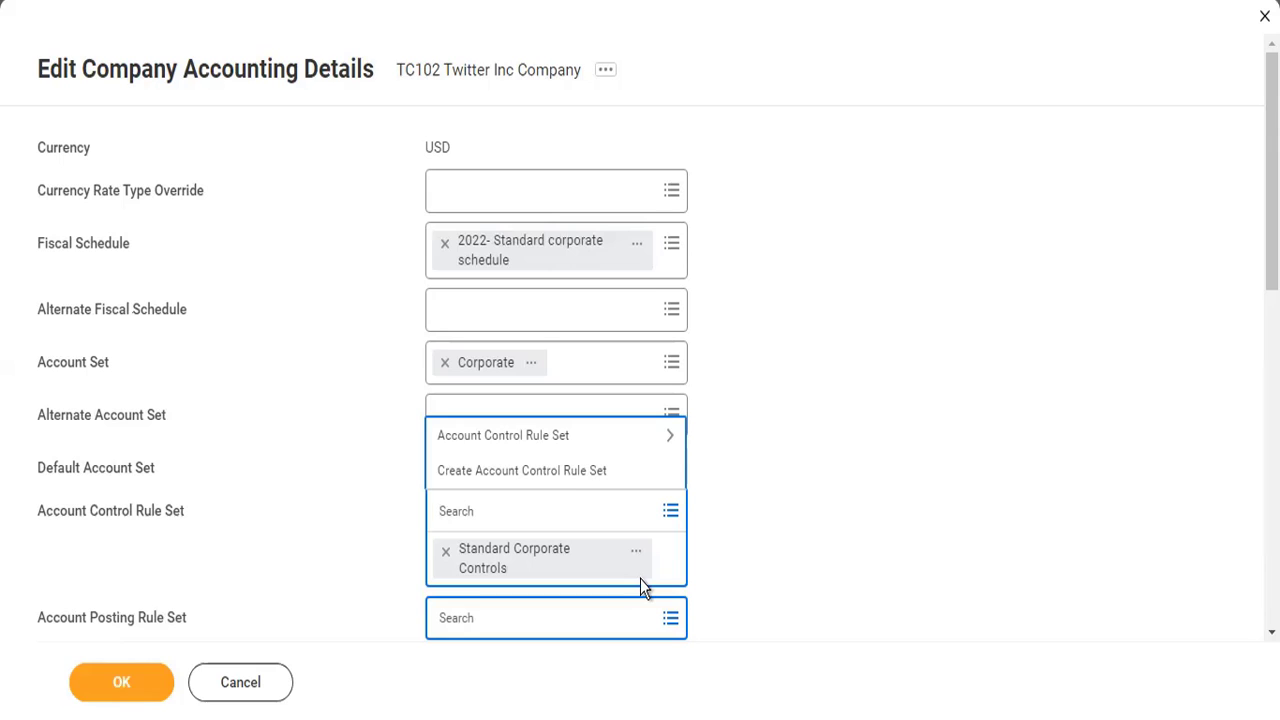
left_click(811, 562)
- Select Sp01011 again as the company's account posting rule set
scroll(811, 562, "down", 1)
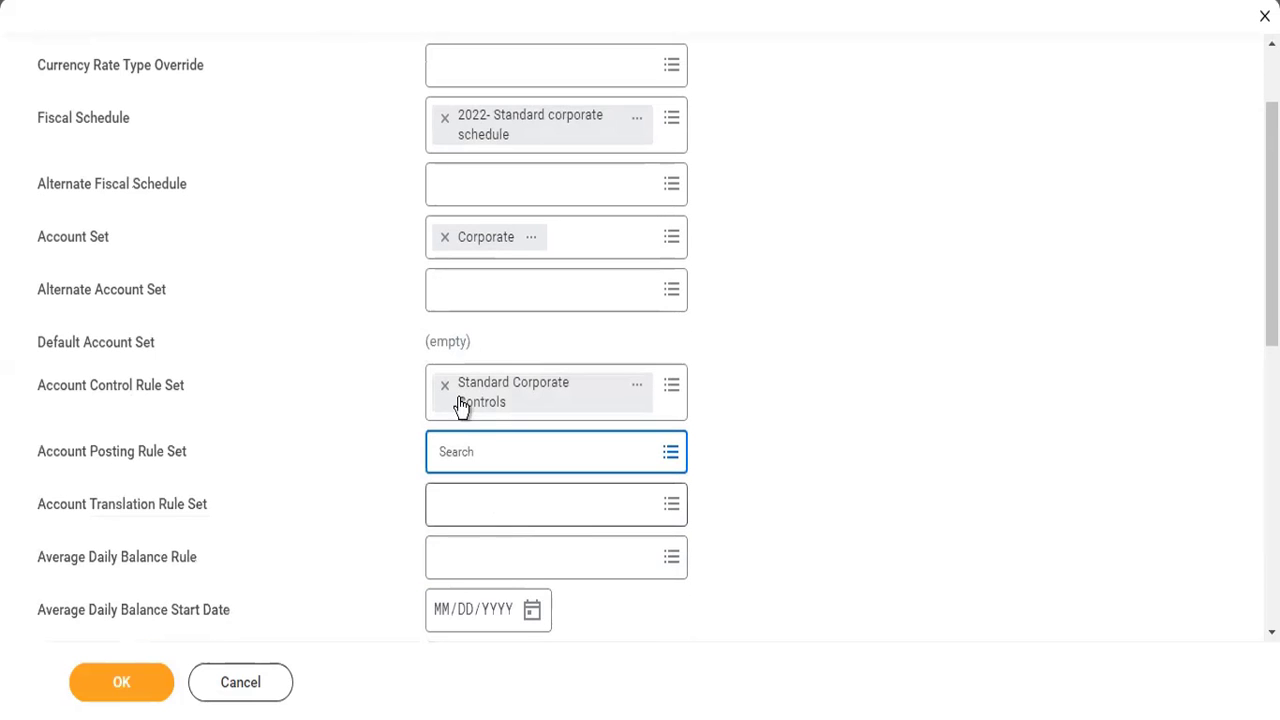
scroll(390, 412, "up", 1)
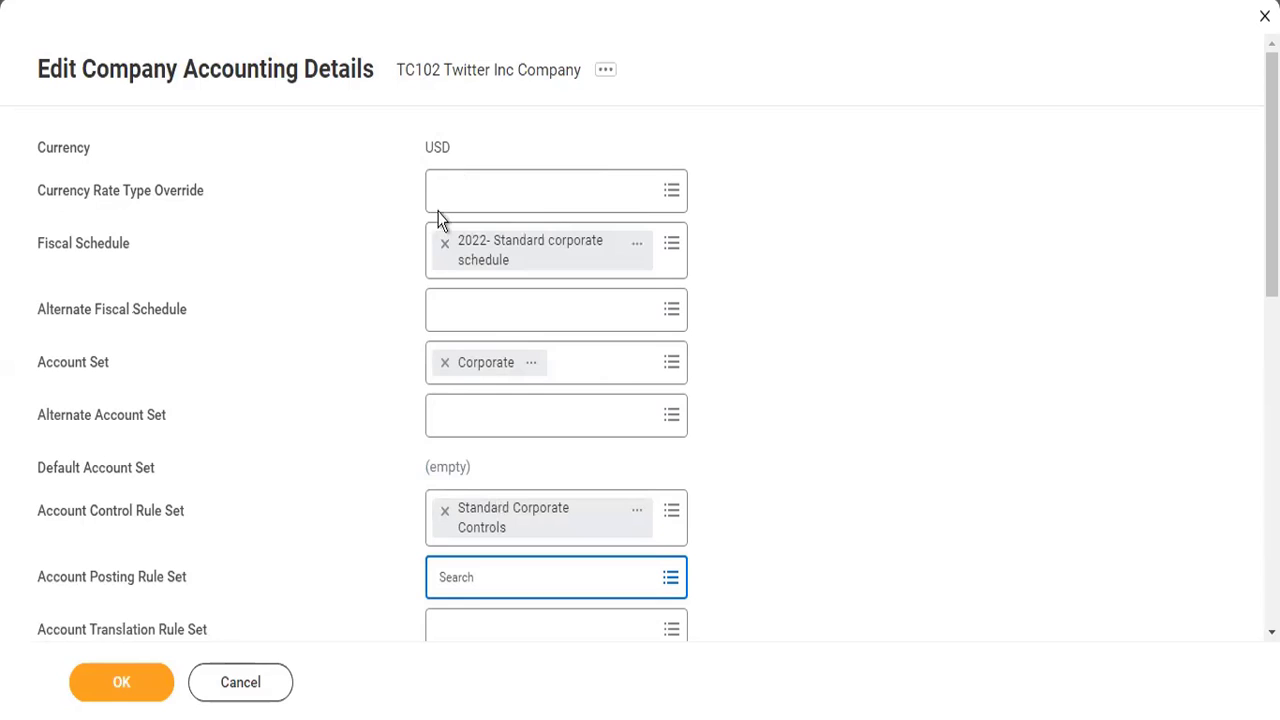
scroll(416, 541, "down", 2)
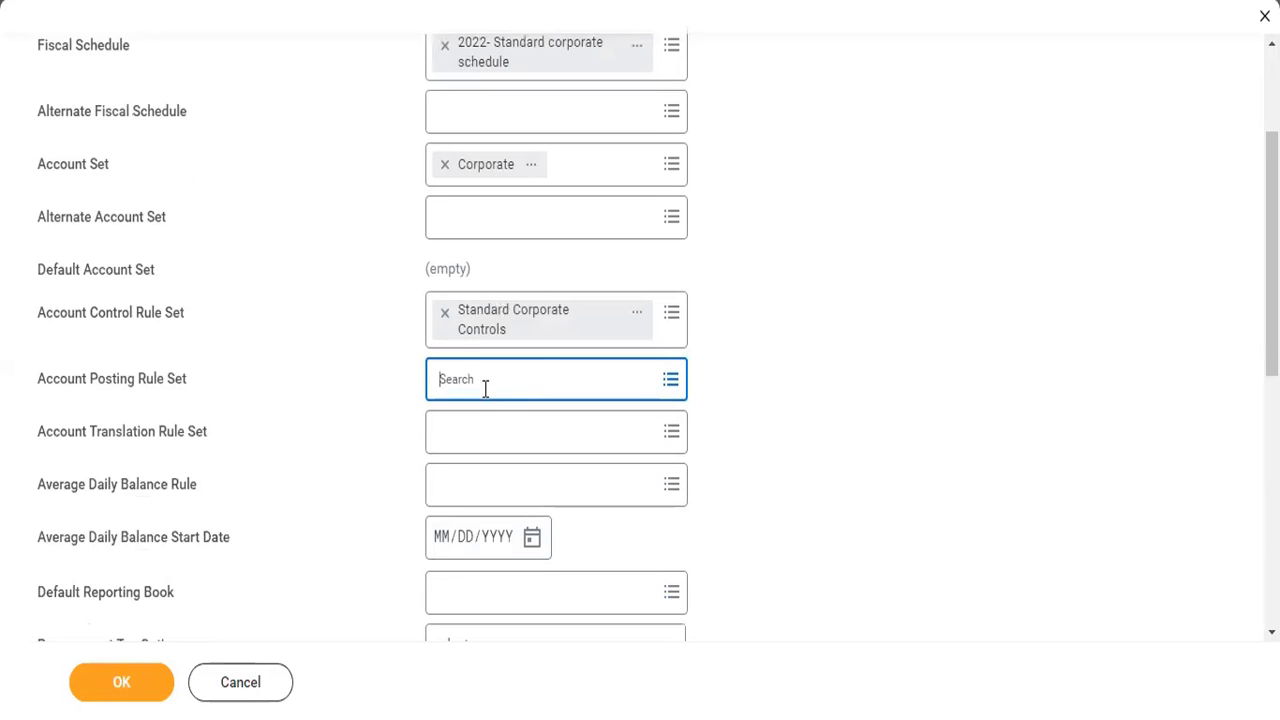
left_click(486, 389)
left_click(486, 303)
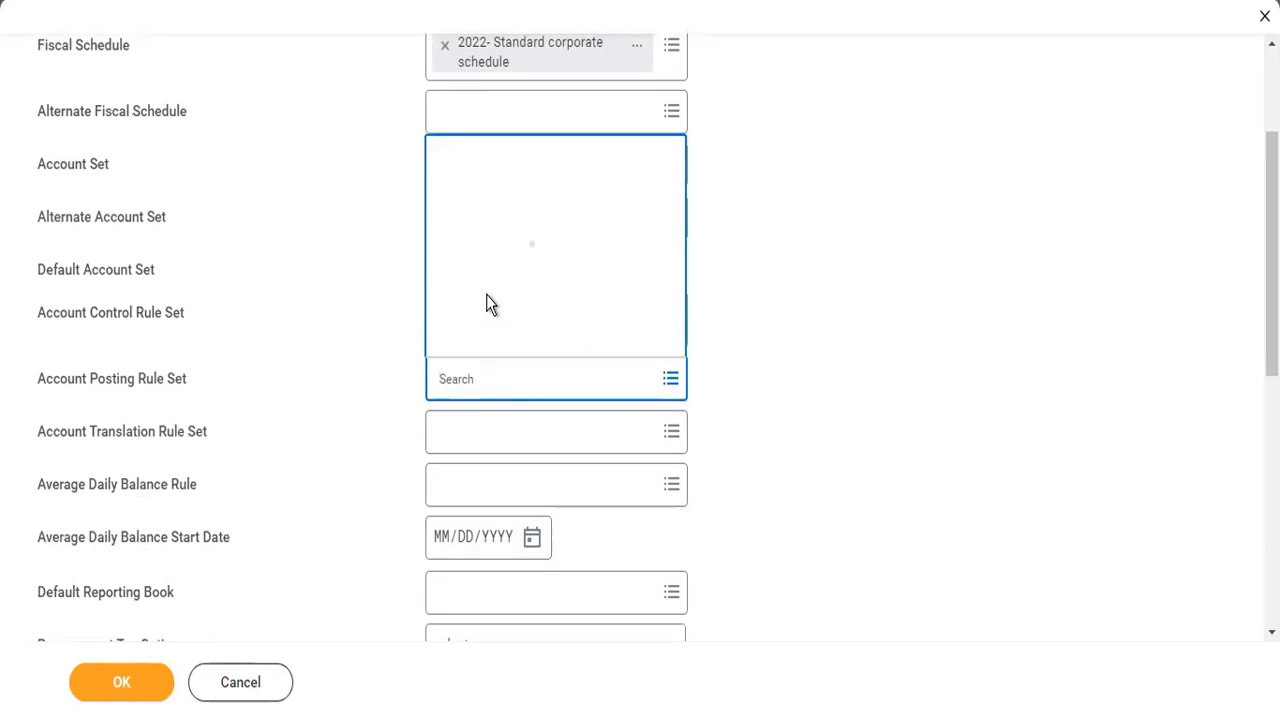
left_click(489, 338)
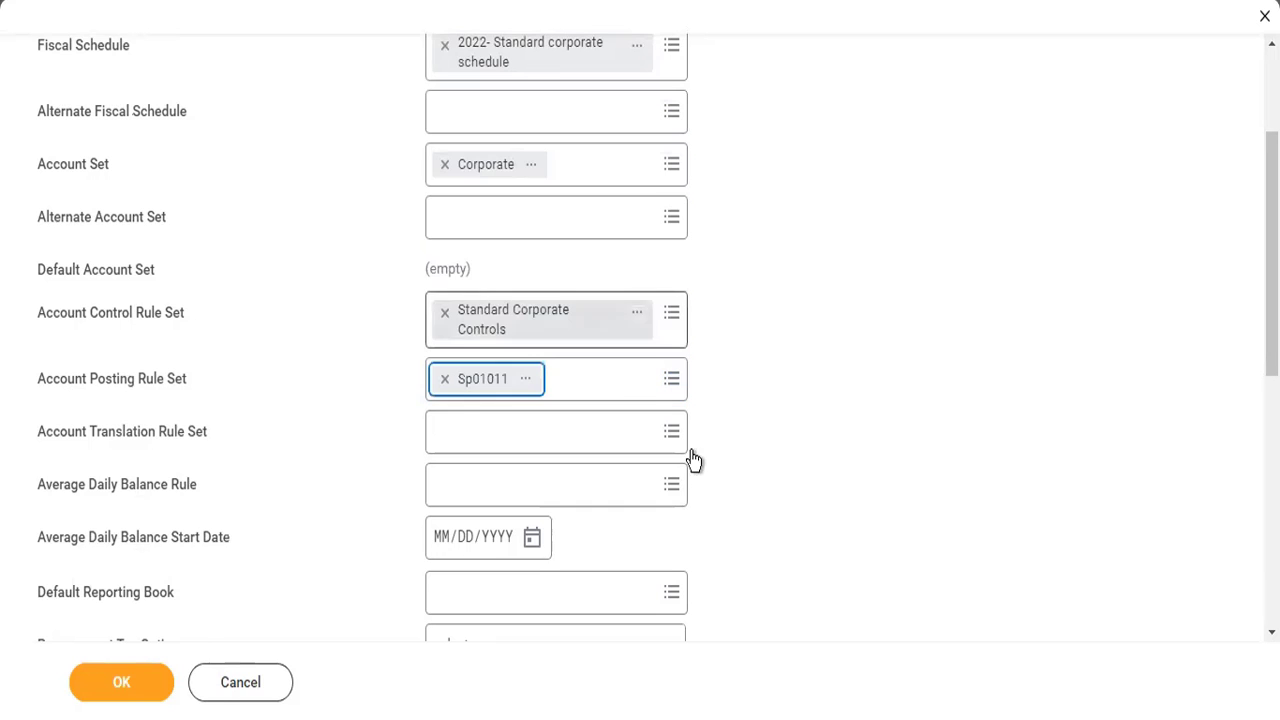
- Search for EUR and add it as the company's translation currency
scroll(715, 474, "down", 3)
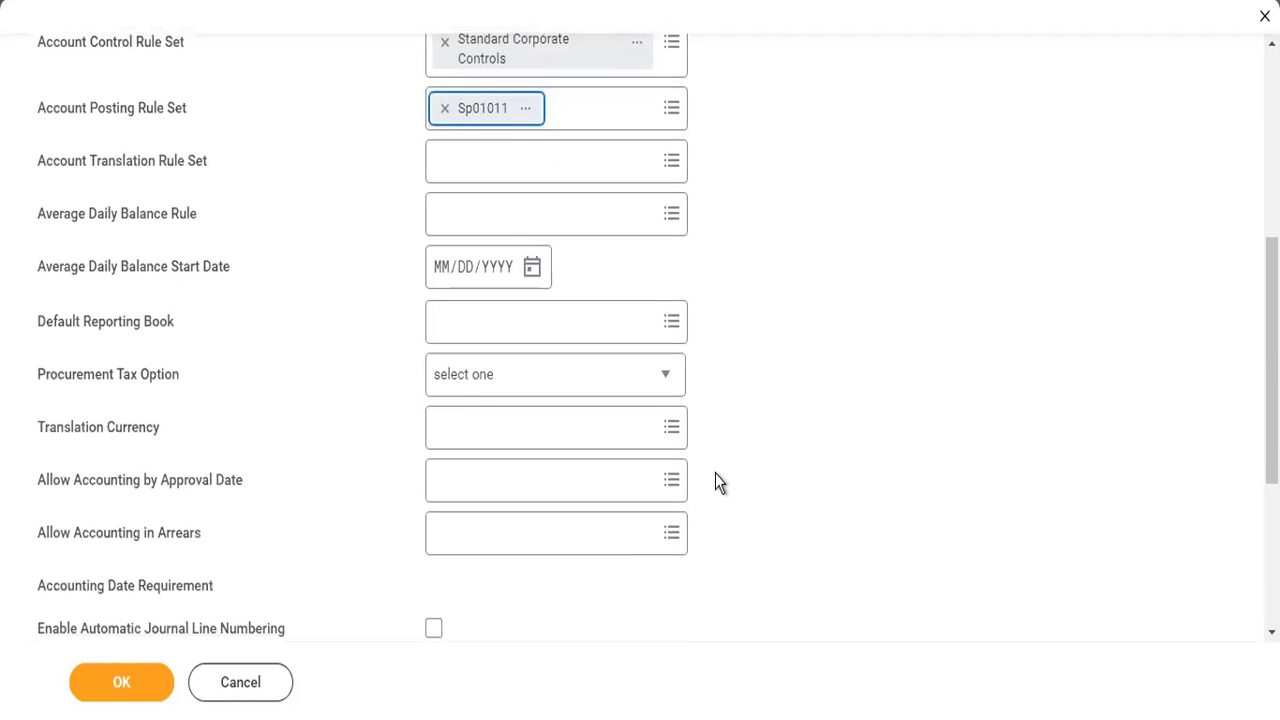
left_click(508, 427)
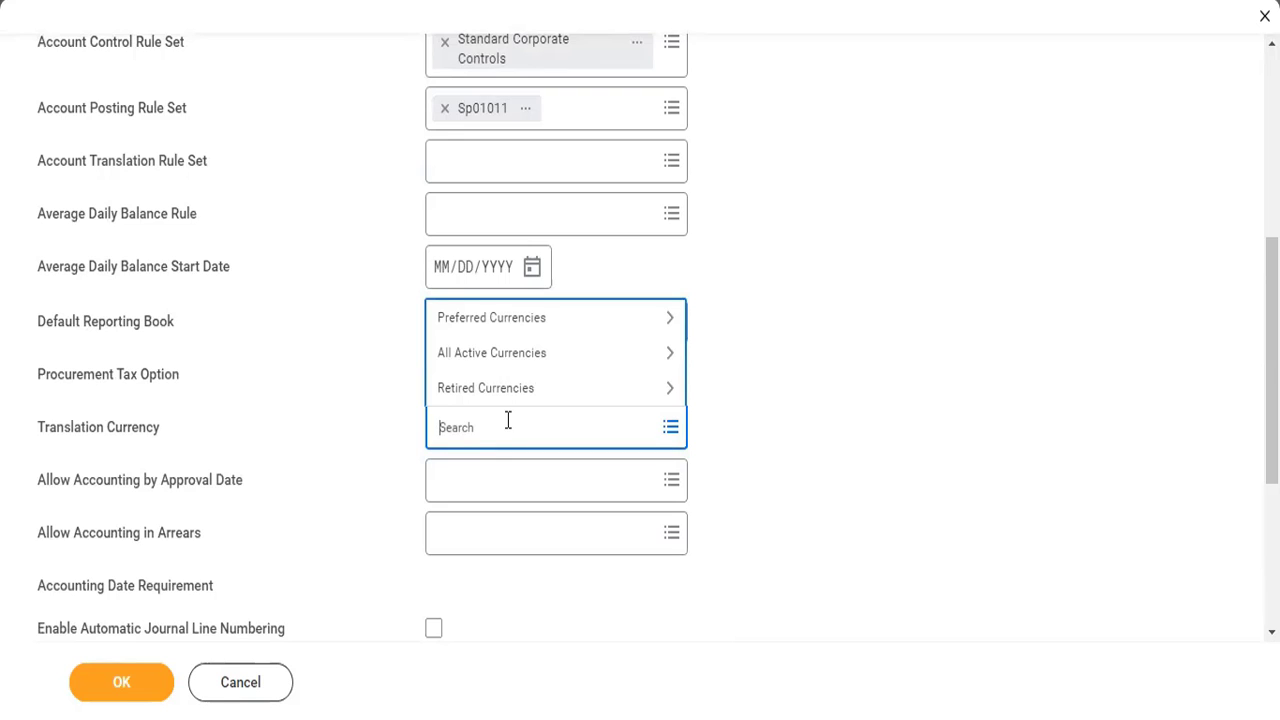
scroll(508, 420, "up", 5)
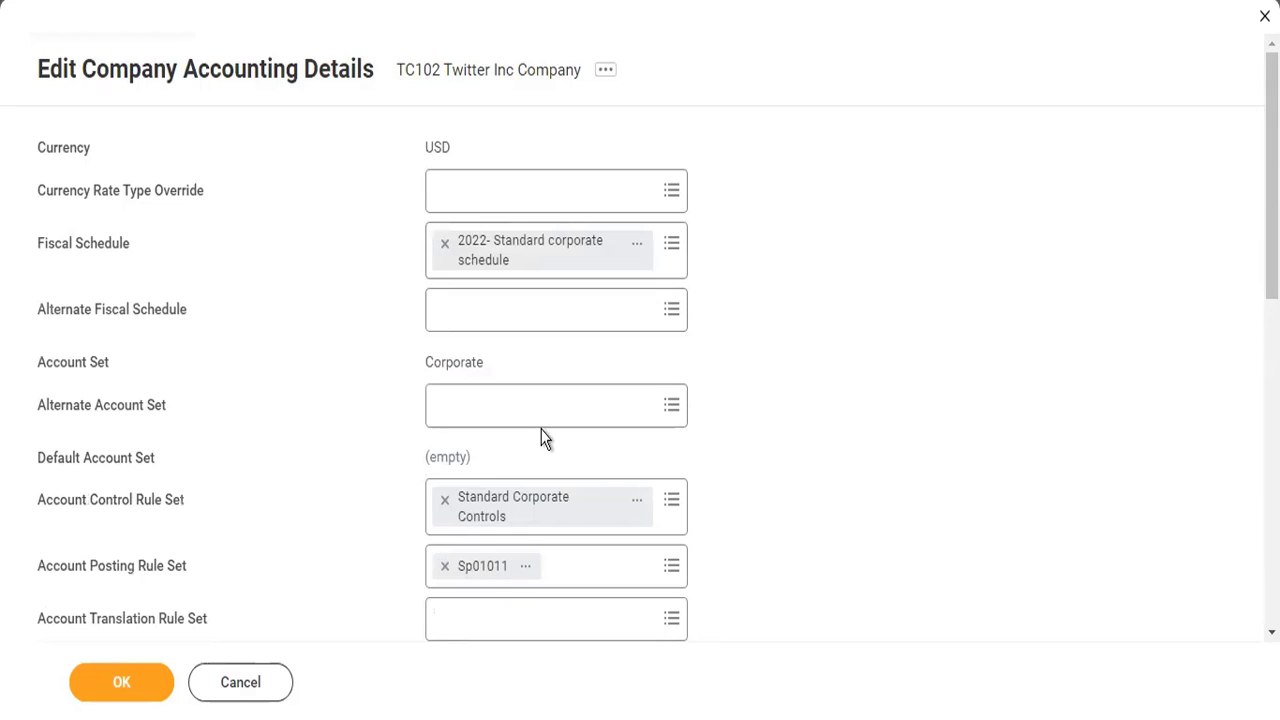
scroll(543, 437, "down", 3)
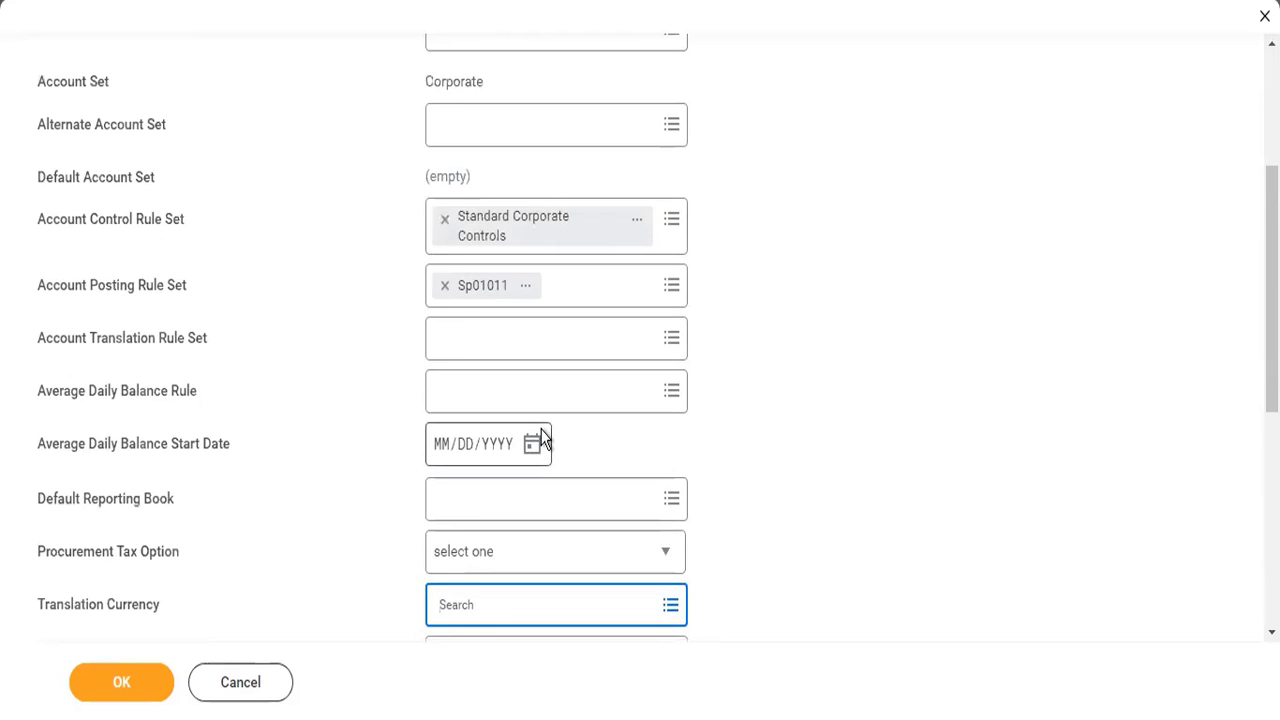
scroll(543, 437, "down", 2)
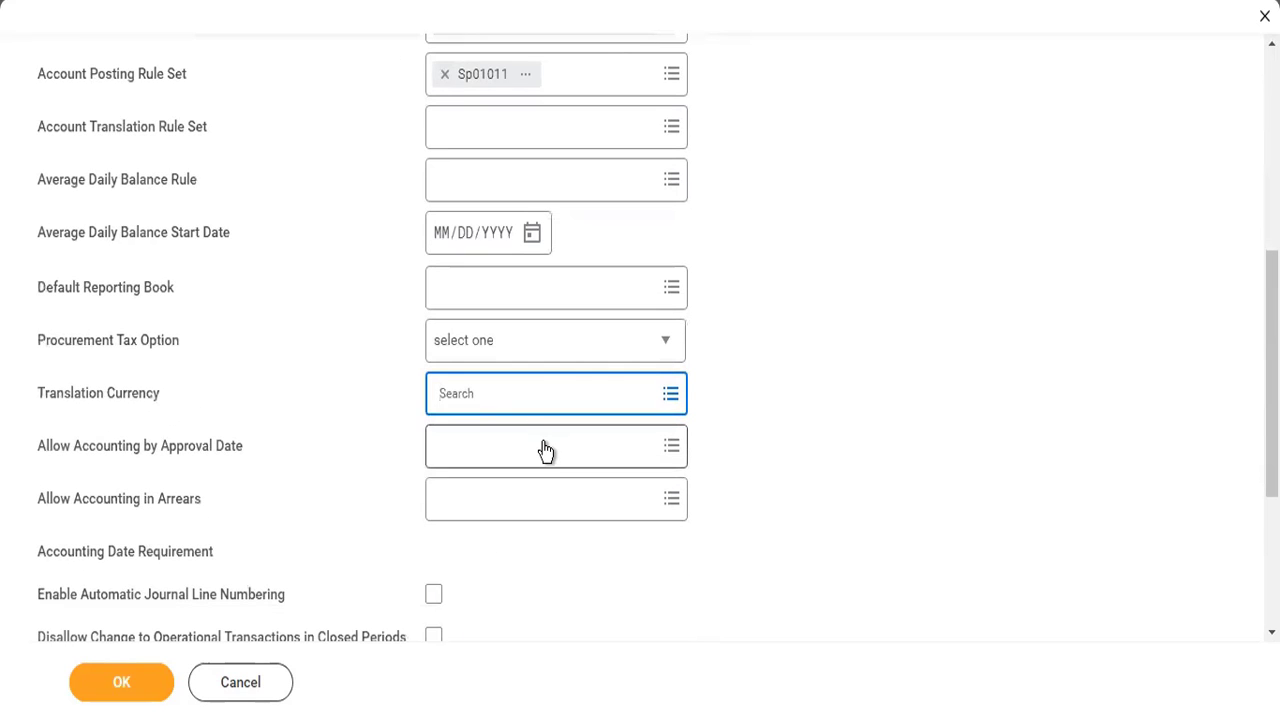
type("EUR")
key("Return")
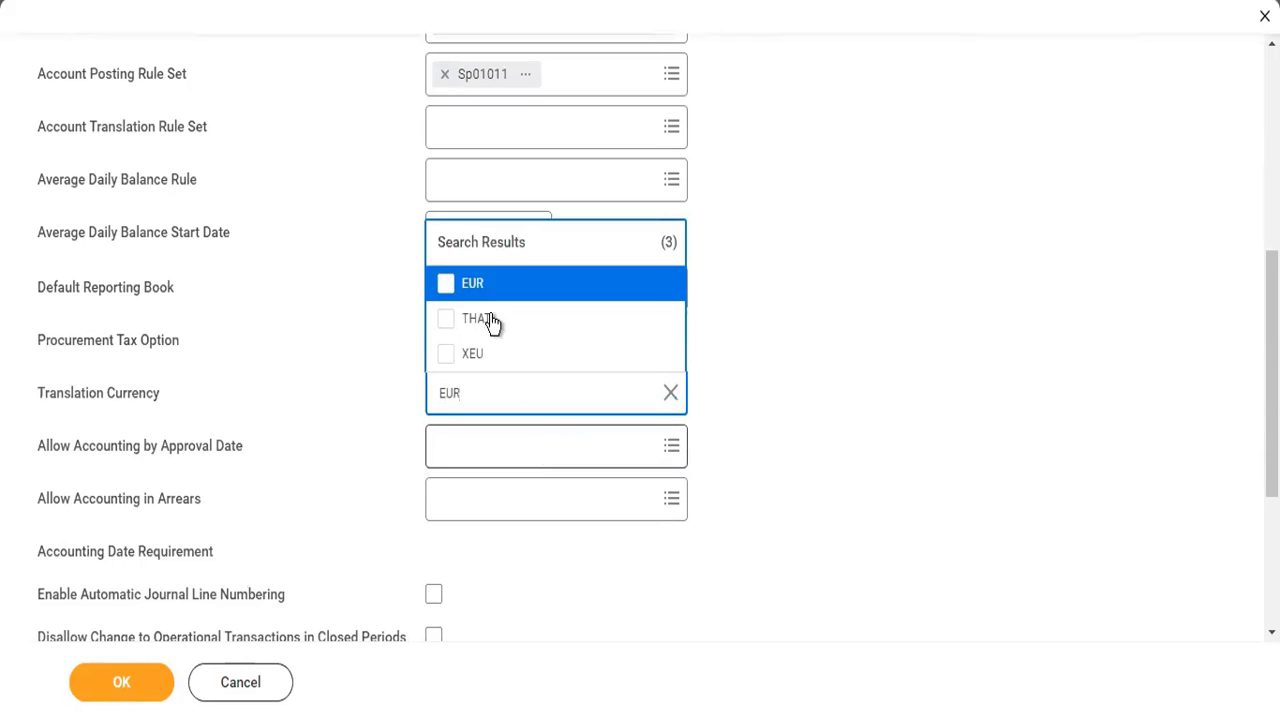
key("Return")
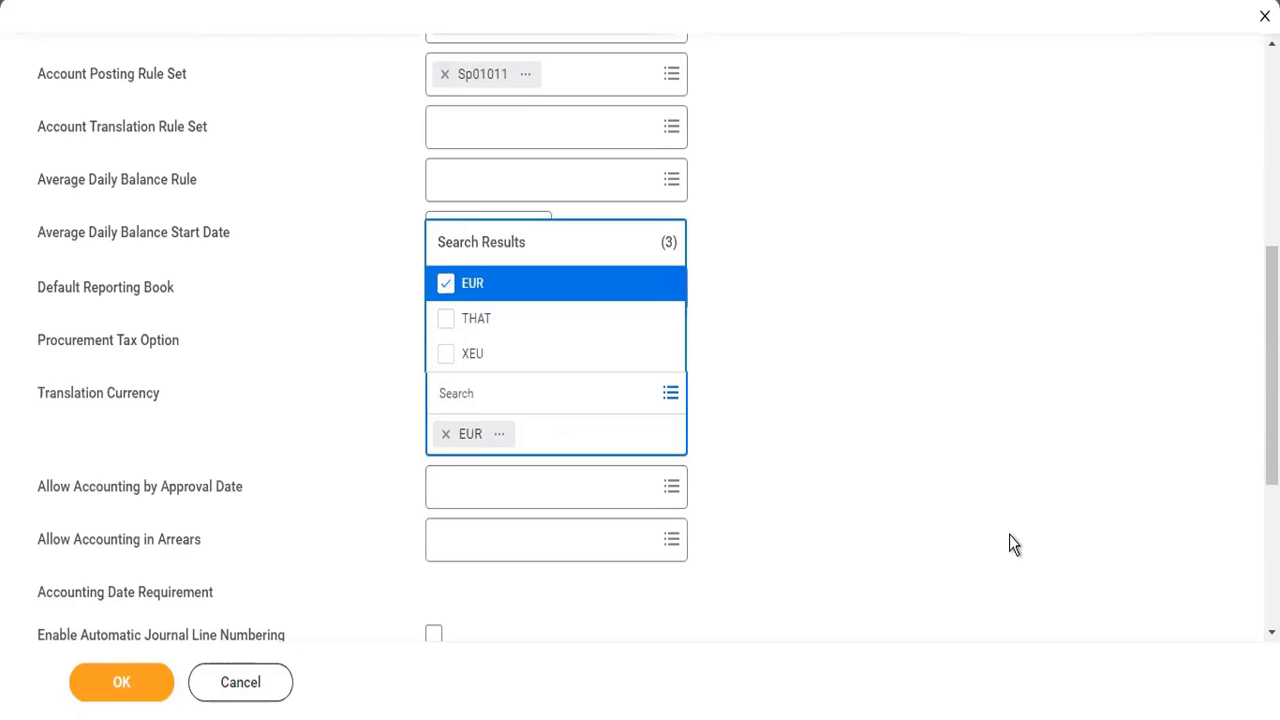
left_click(1009, 534)
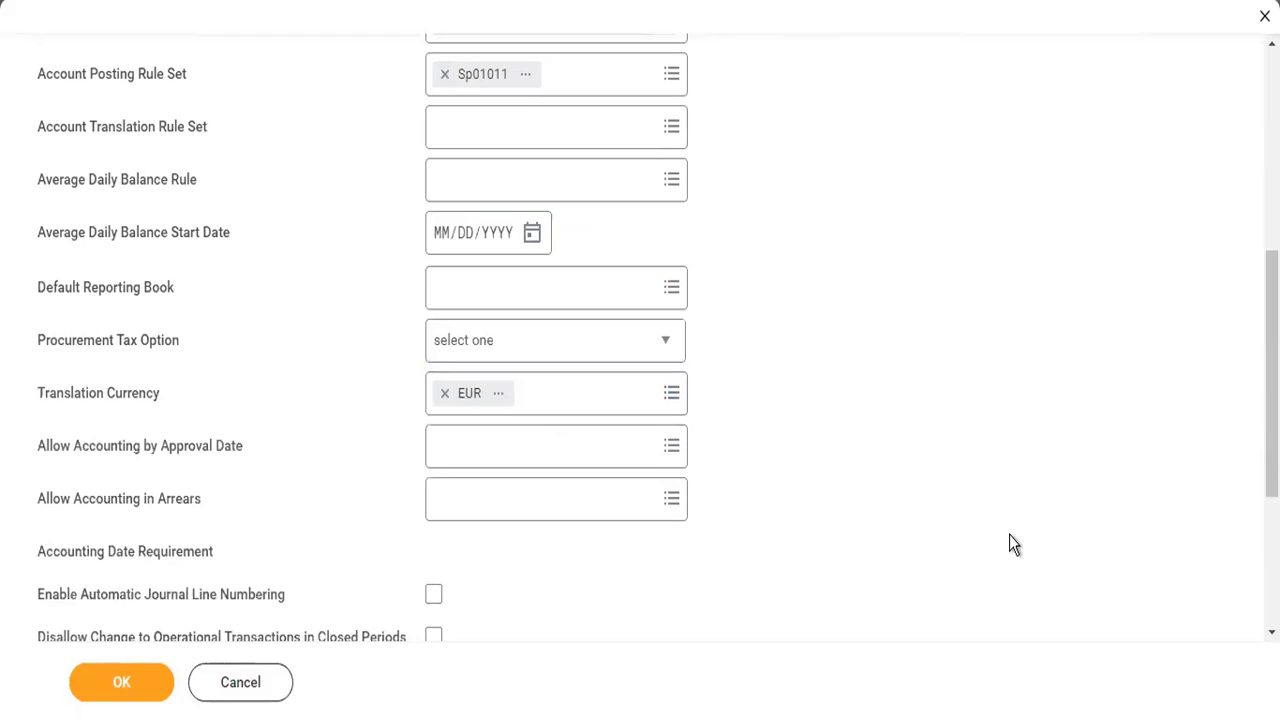
- Review the options for allowing accounting by approval date and the remaining accounting settings of the company
left_click(541, 443)
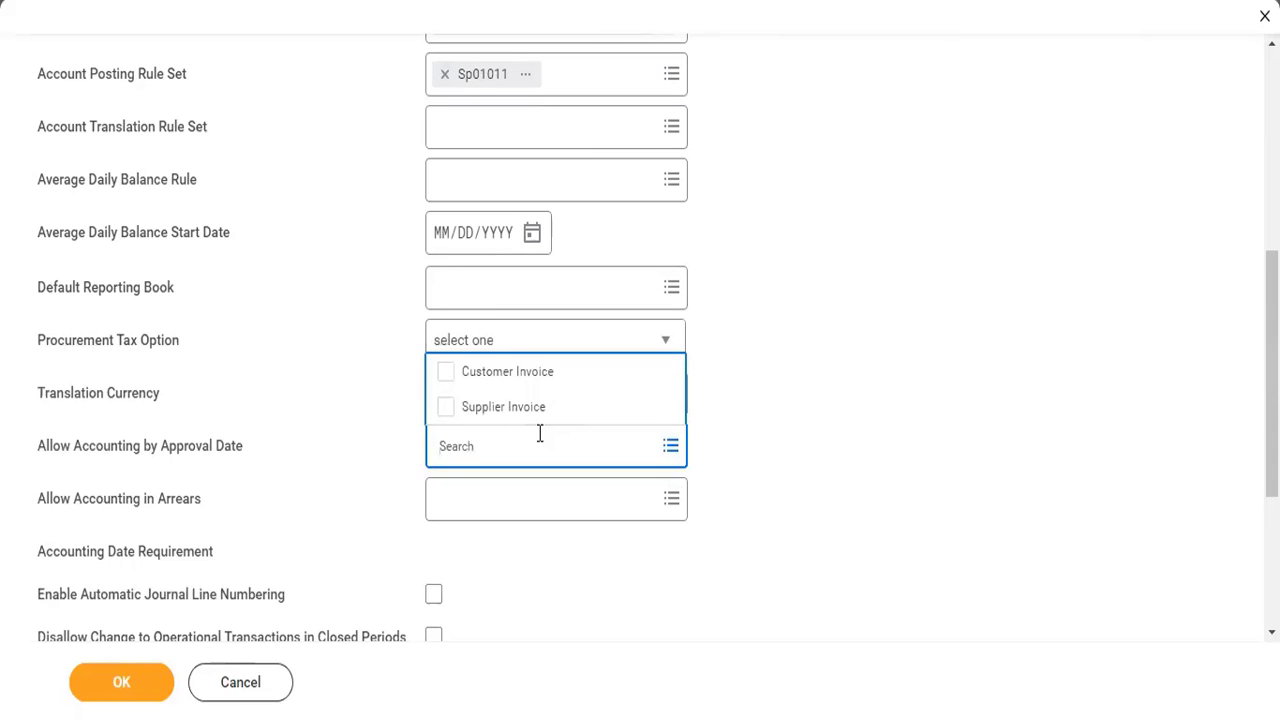
left_click(775, 485)
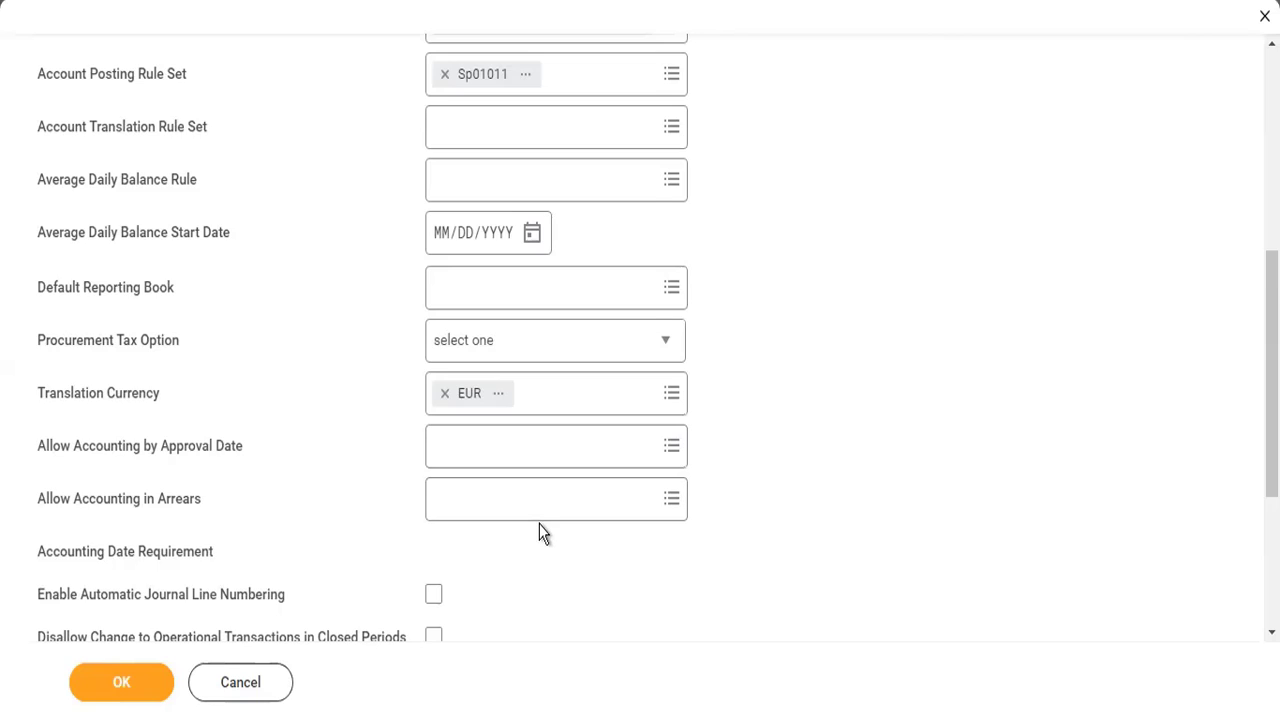
scroll(539, 531, "down", 1)
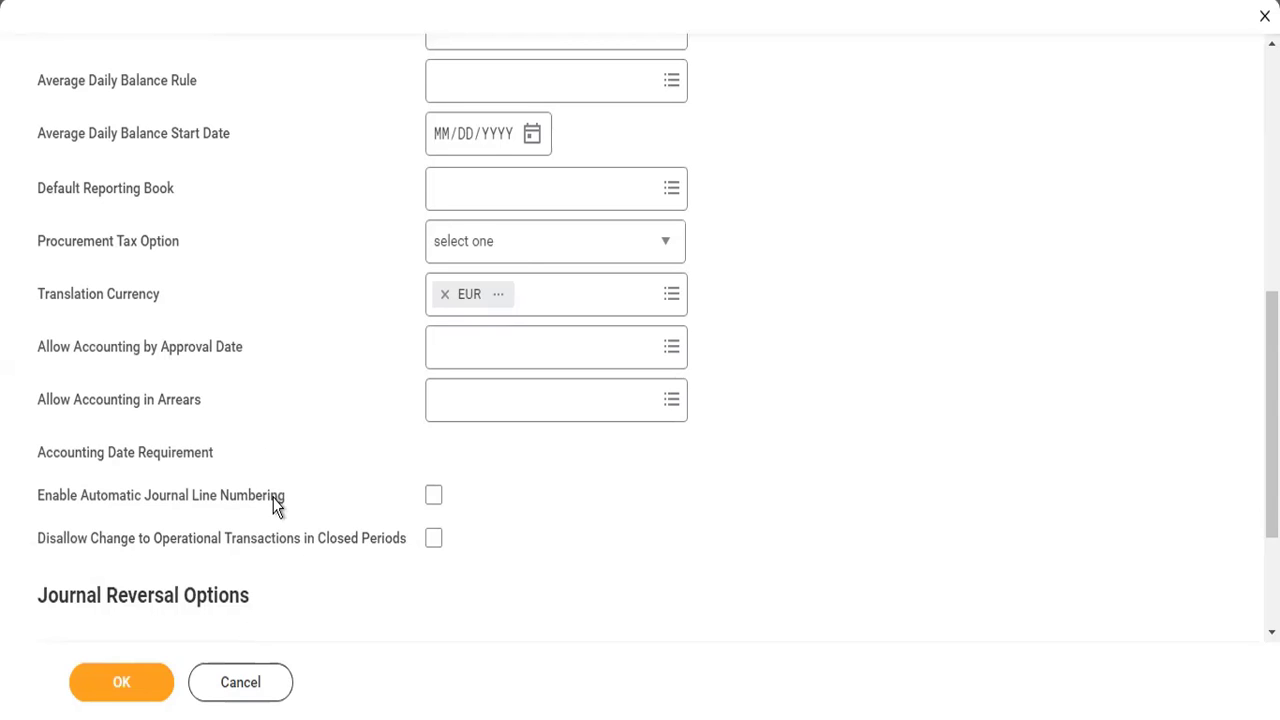
scroll(277, 507, "down", 2)
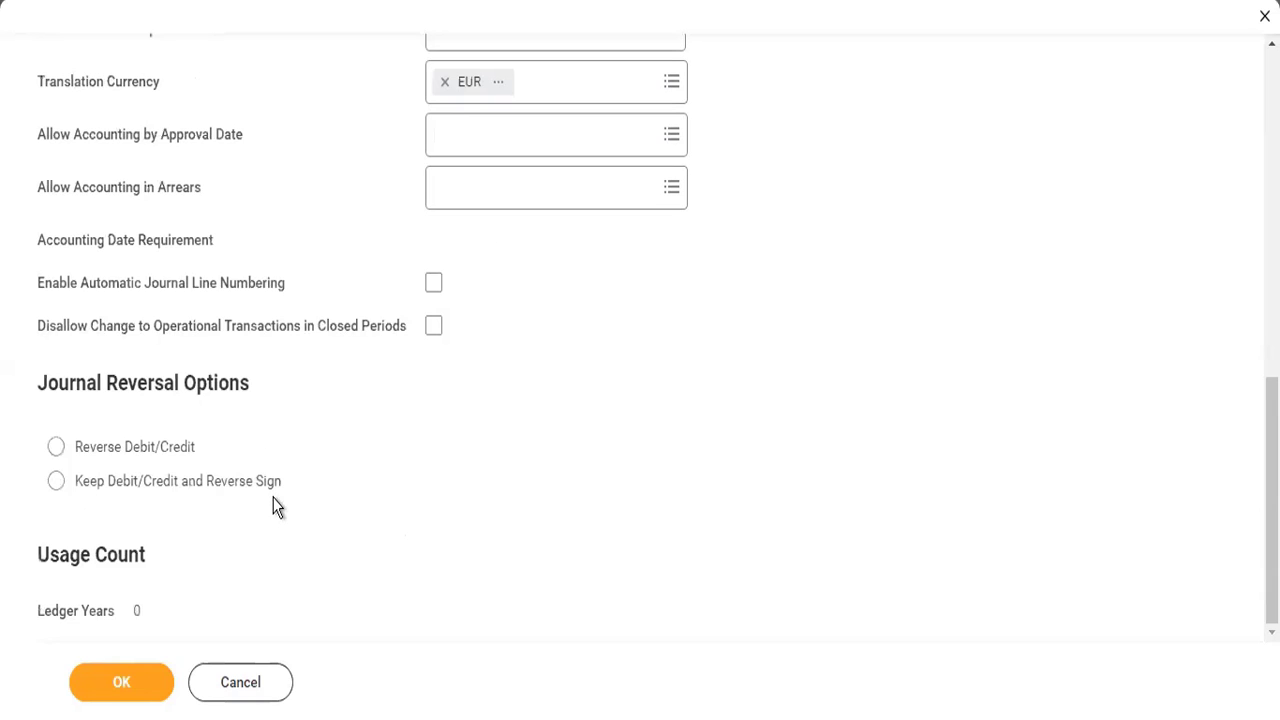
scroll(500, 140, "up", 8)
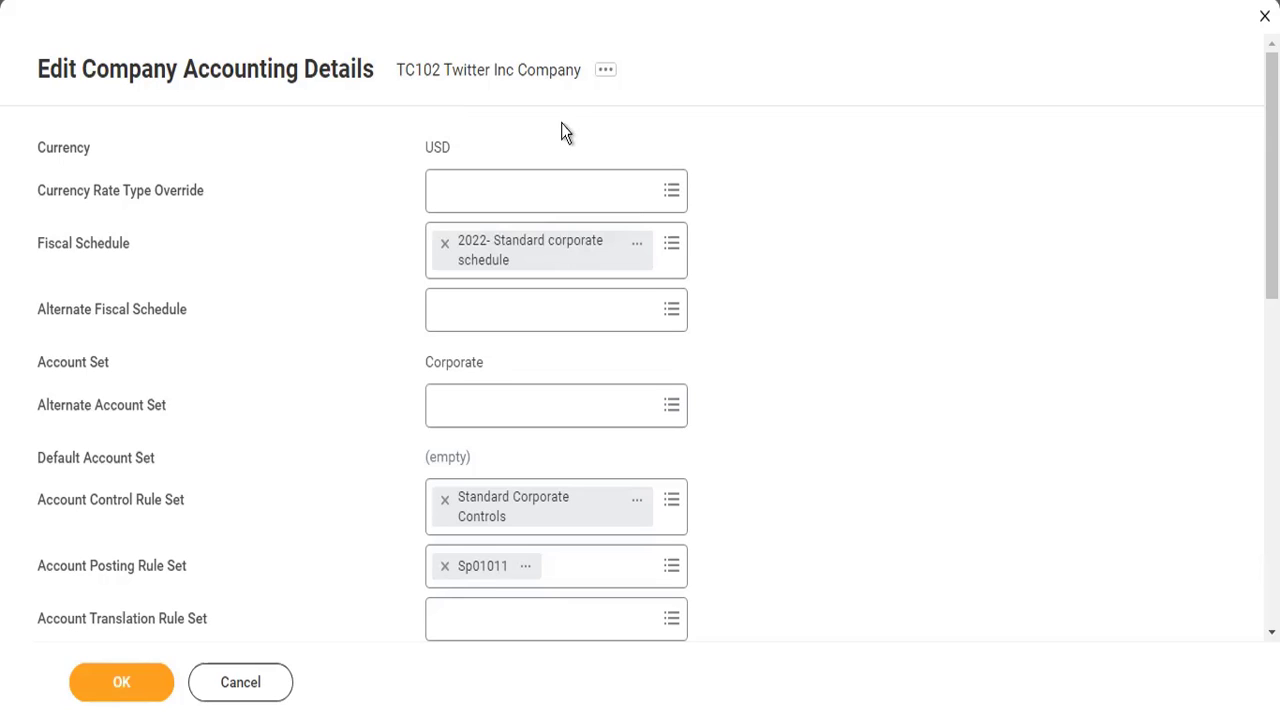
scroll(583, 402, "down", 5)
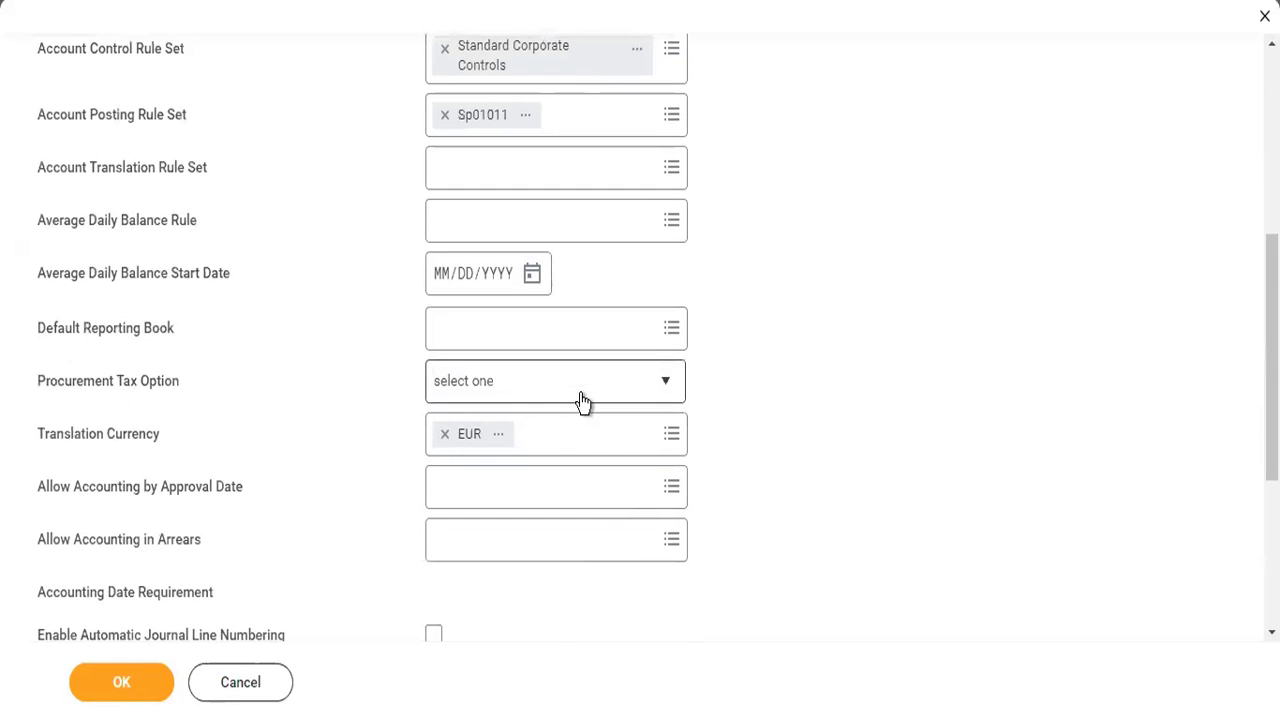
- Reselect EUR as the translation currency, set the journal reversal option to Reverse Debit/Credit, and save the accounting details
left_click(445, 434)
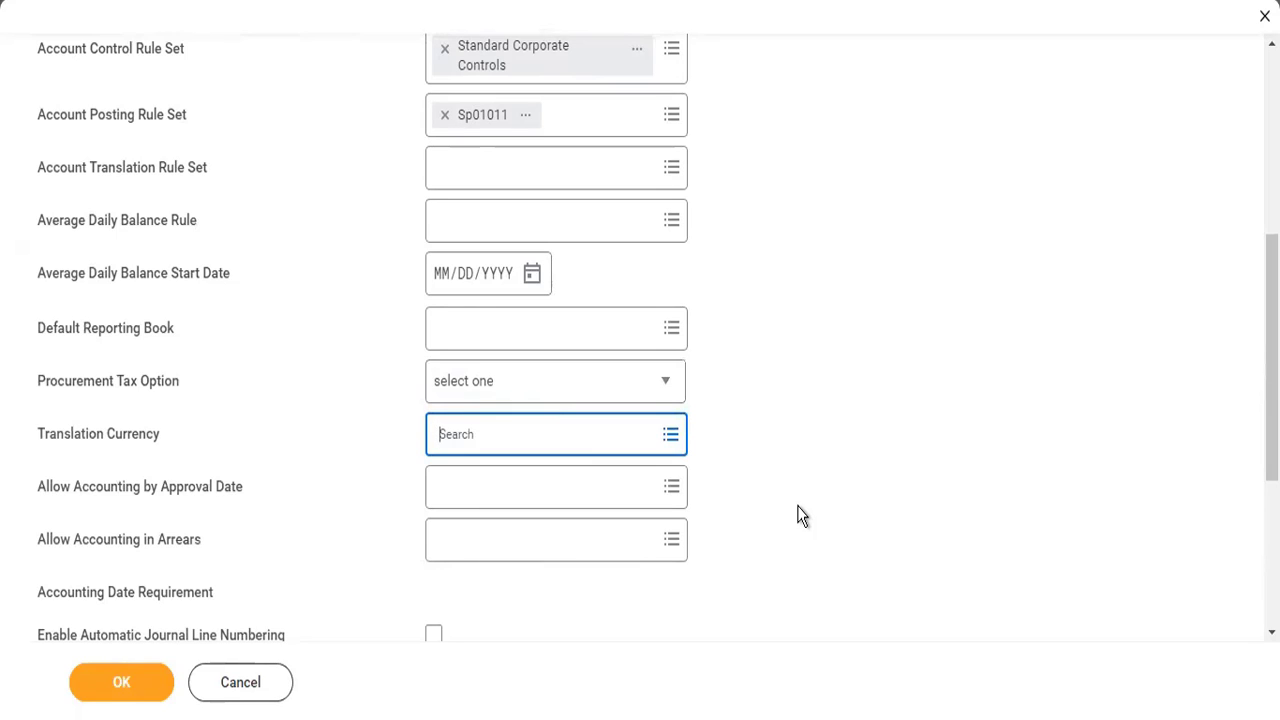
scroll(733, 517, "down", 3)
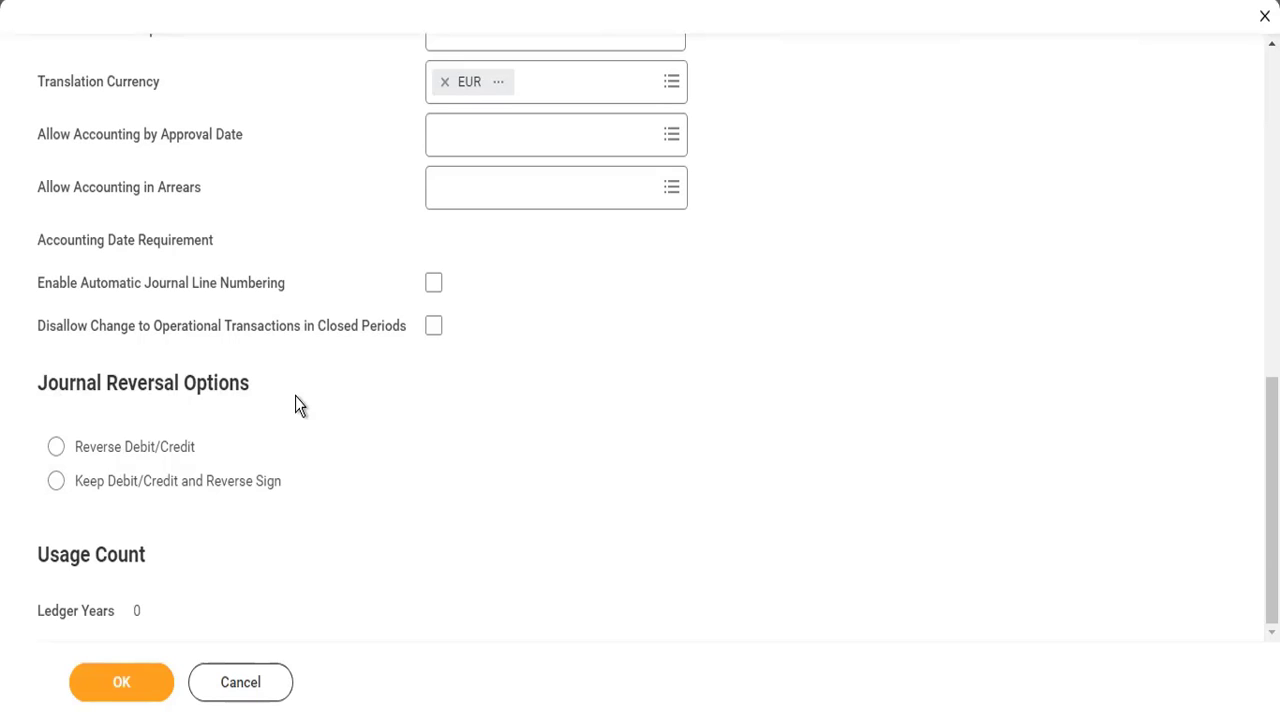
left_click(54, 450)
left_click(145, 680)
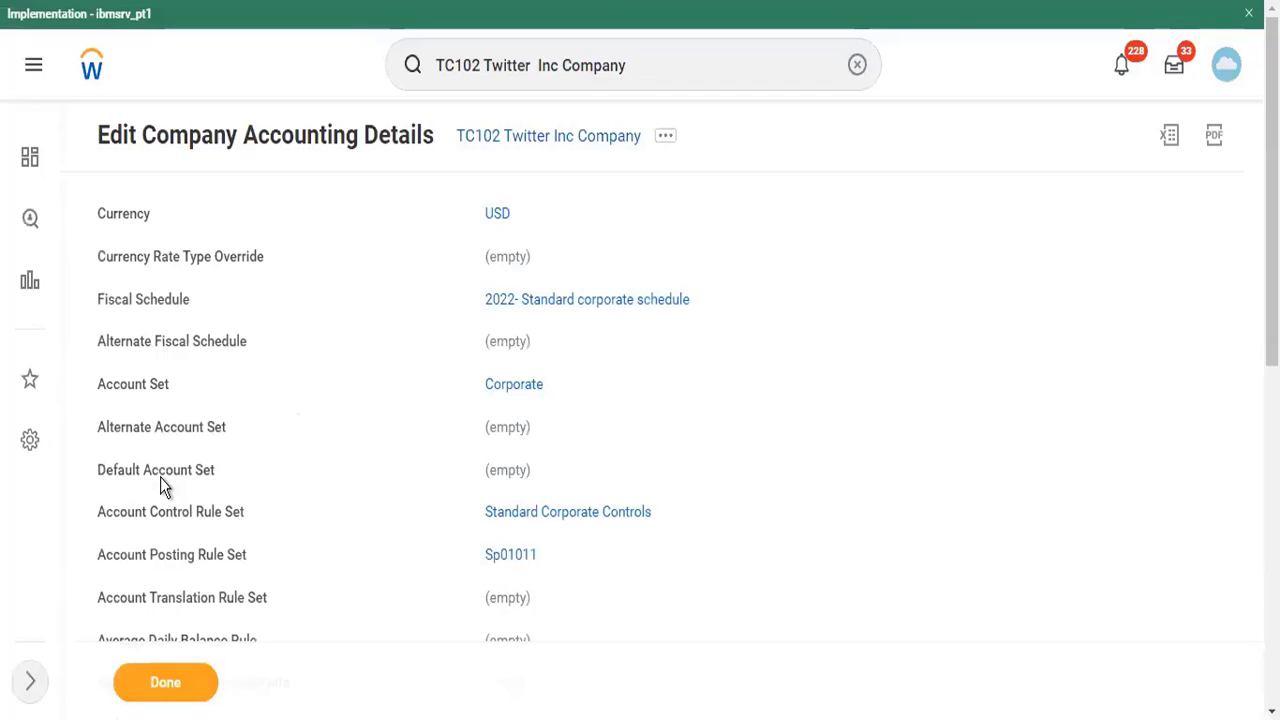
scroll(317, 487, "down", 2)
scroll(317, 487, "up", 2)
- Switch to File Explorer and open the Submit Accounting Journal workbook from the Downloads folder in Excel
key("super+e")
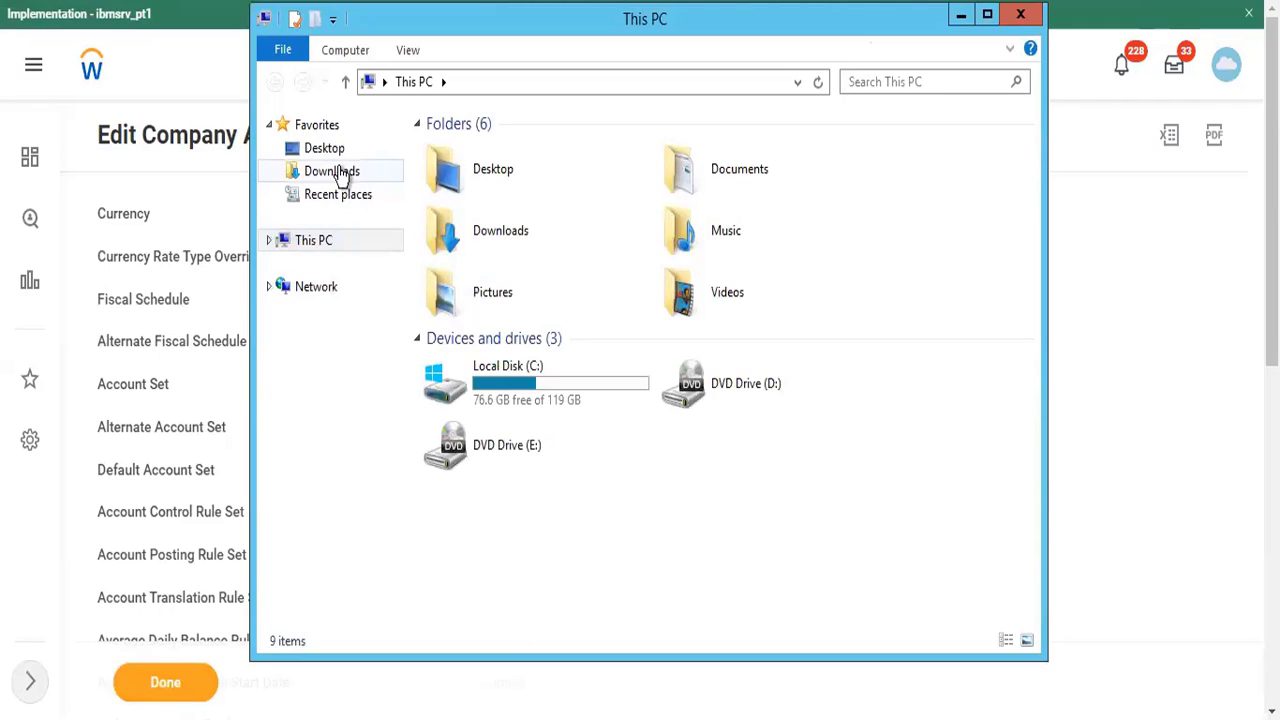
left_click(340, 172)
left_click(490, 143)
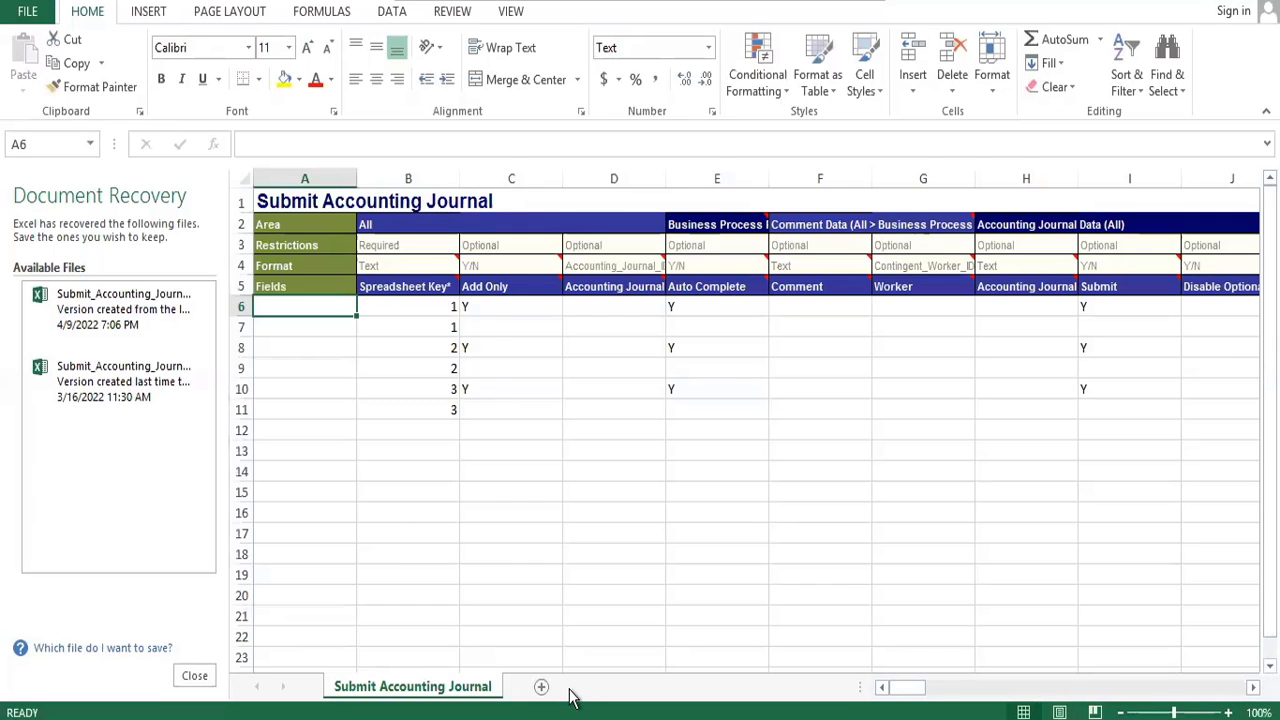
- Add a blank worksheet to the workbook and dismiss the list of recovered documents
left_click(541, 686)
left_click(197, 679)
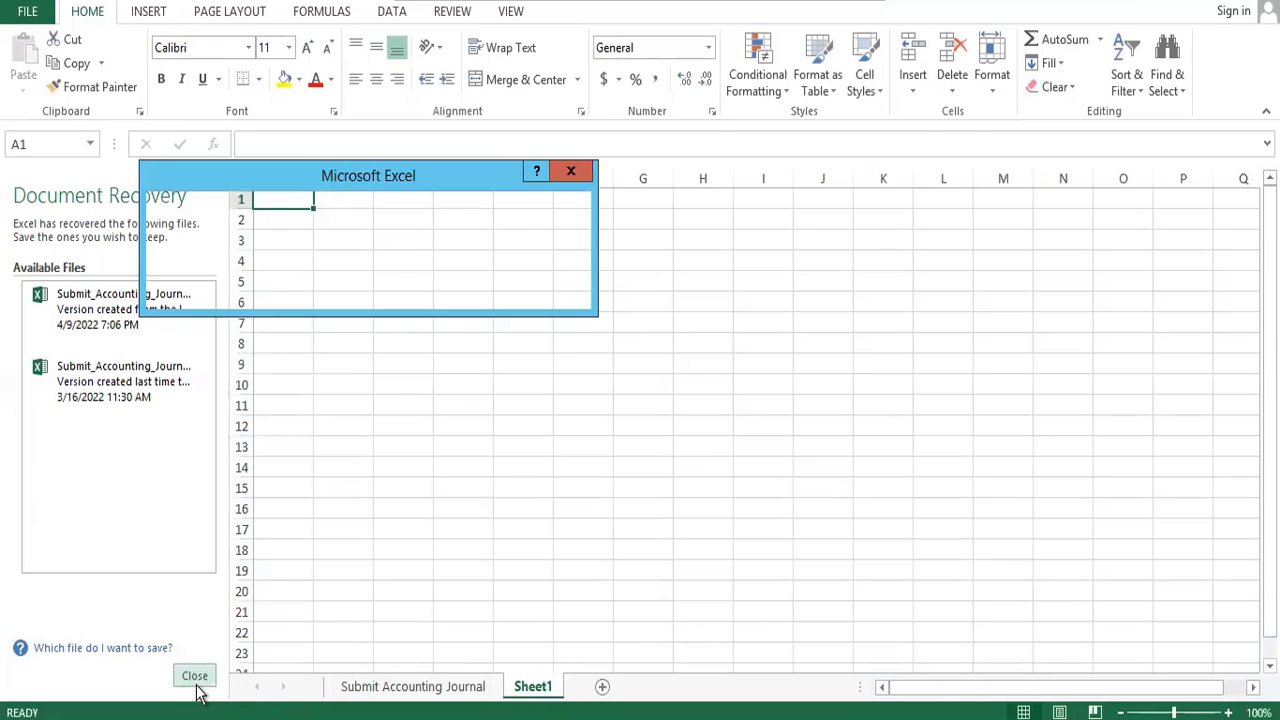
left_click(451, 259)
left_click(468, 289)
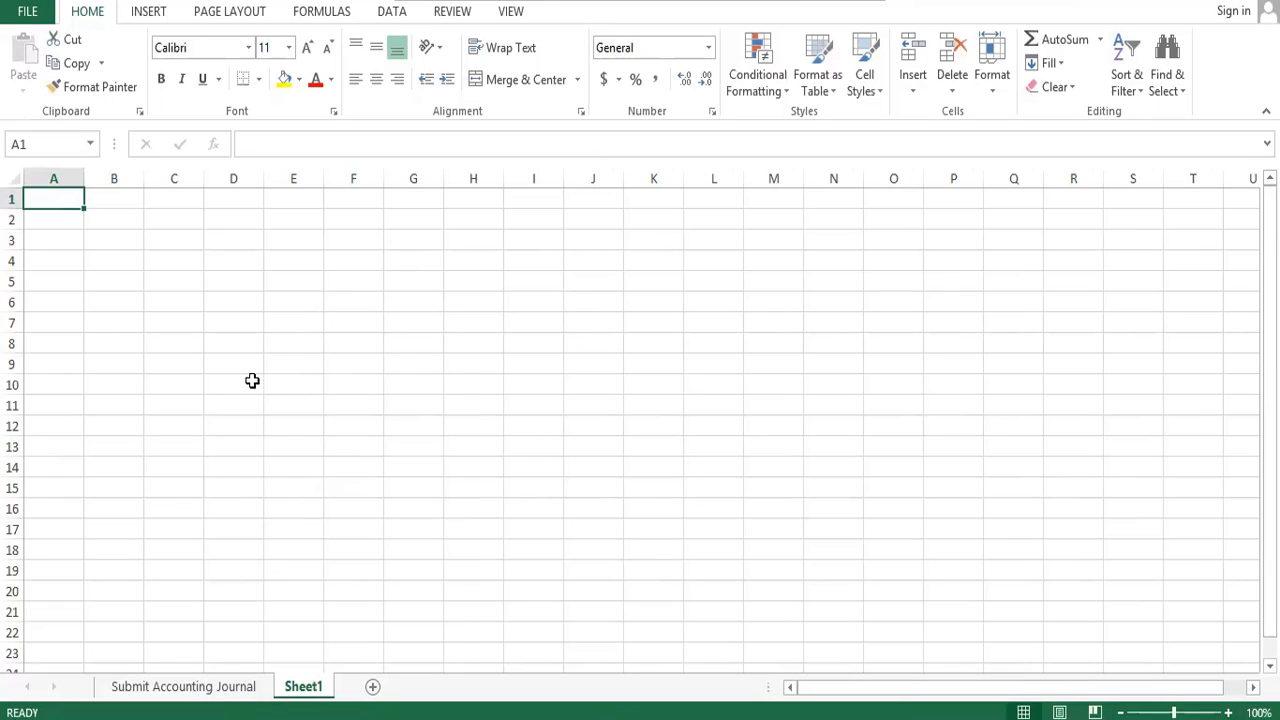
- Enter the heading Cust Inv in cell A1 of the new sheet
type("Cust no")
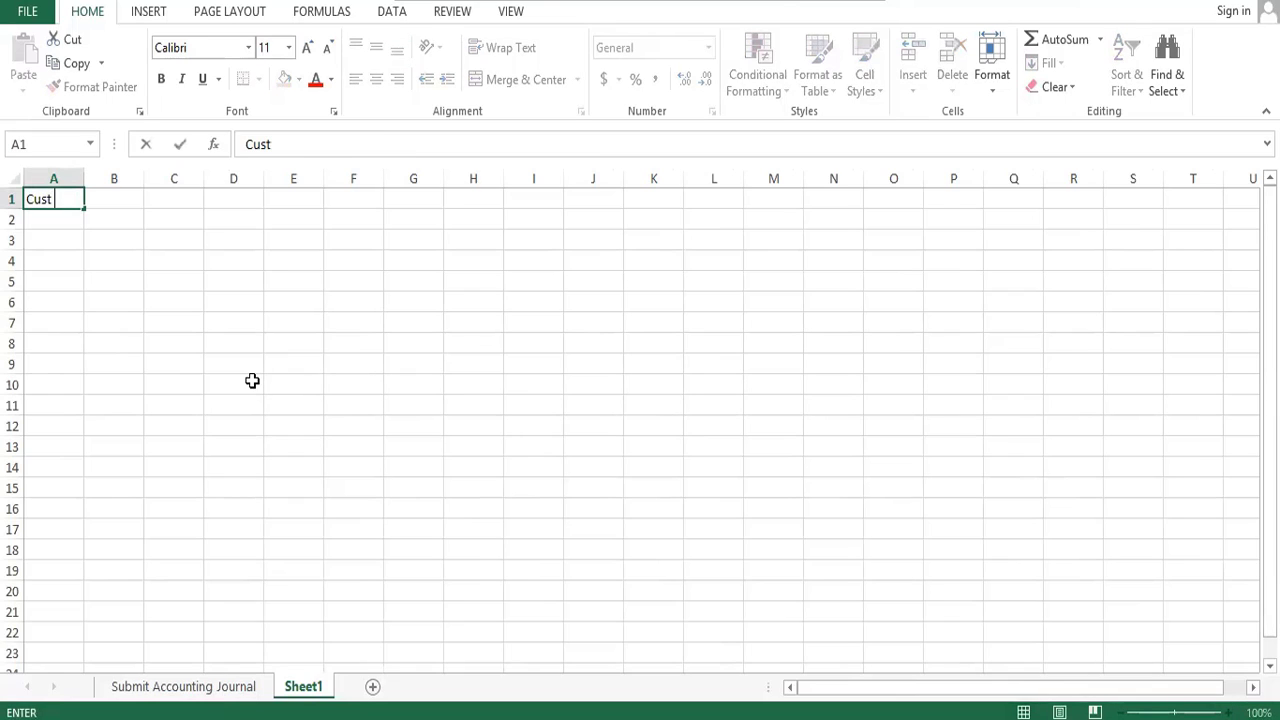
key("BackSpace")
key("BackSpace")
type("Inv")
key("Return")
key("Tab")
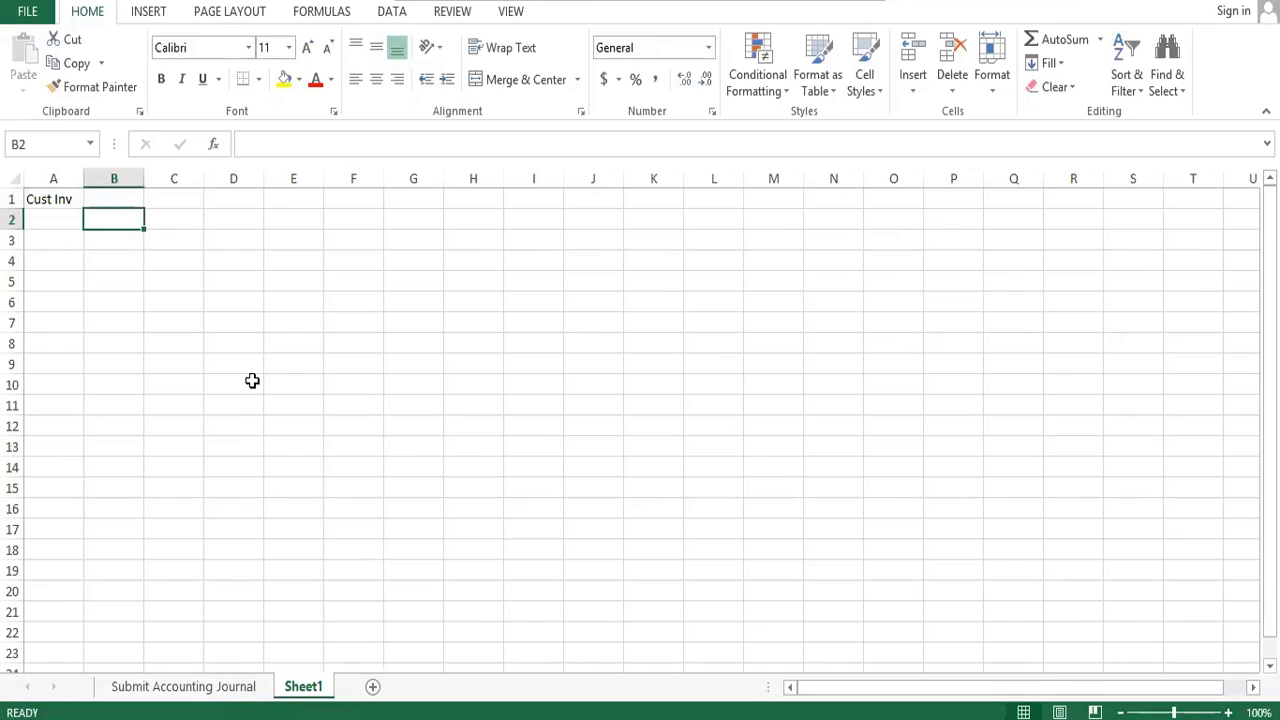
- Enter the label Ledger Account in cell B2 and fit column B to its text
type("Ledger Ac")
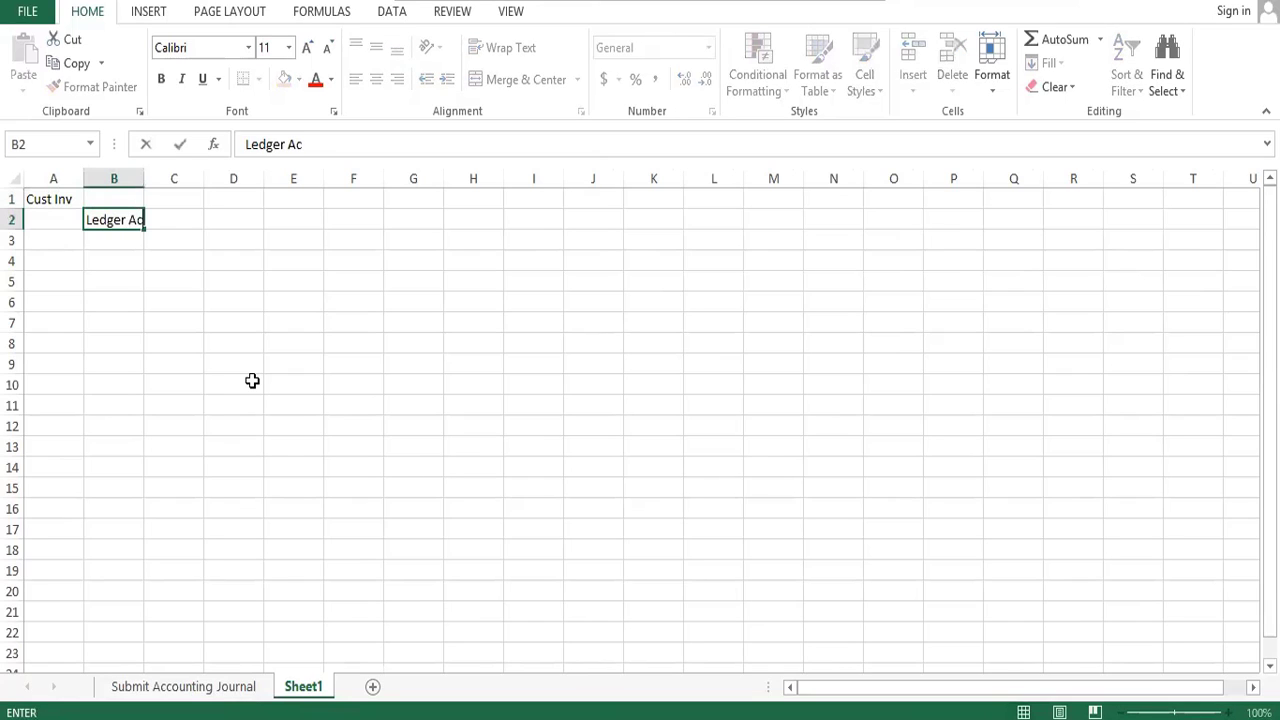
type("count")
key("Tab")
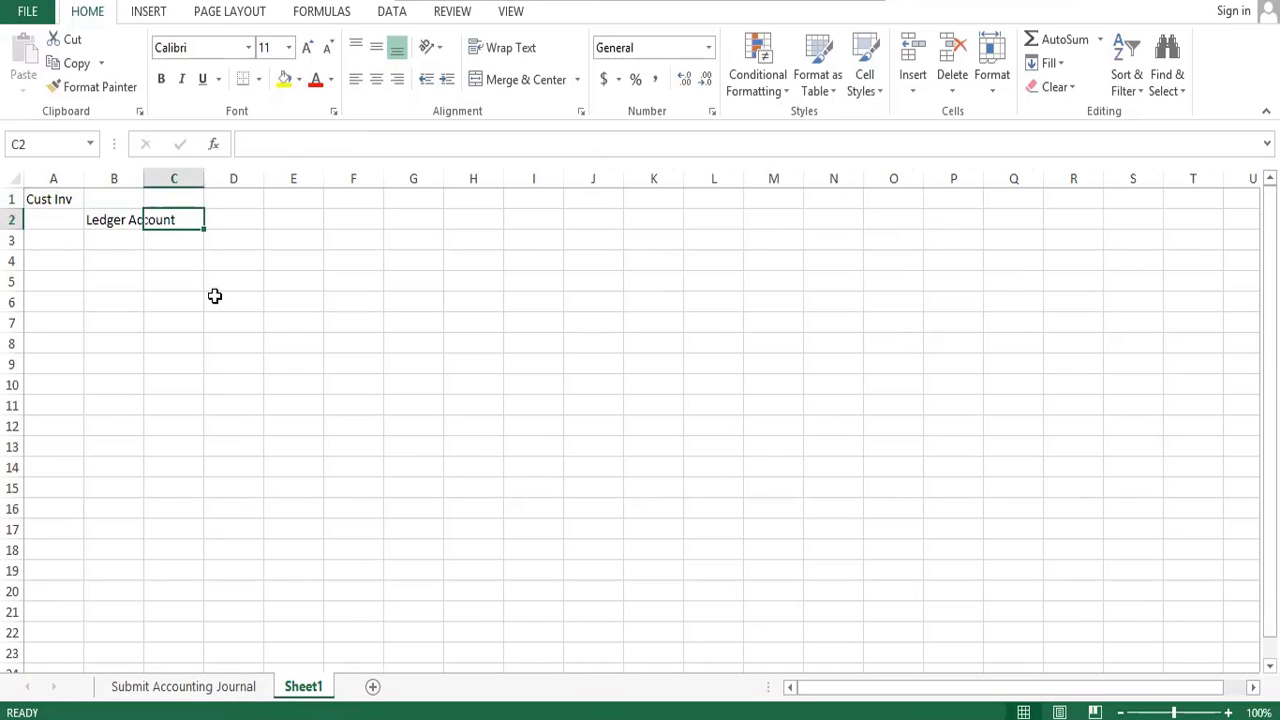
double_click(141, 175)
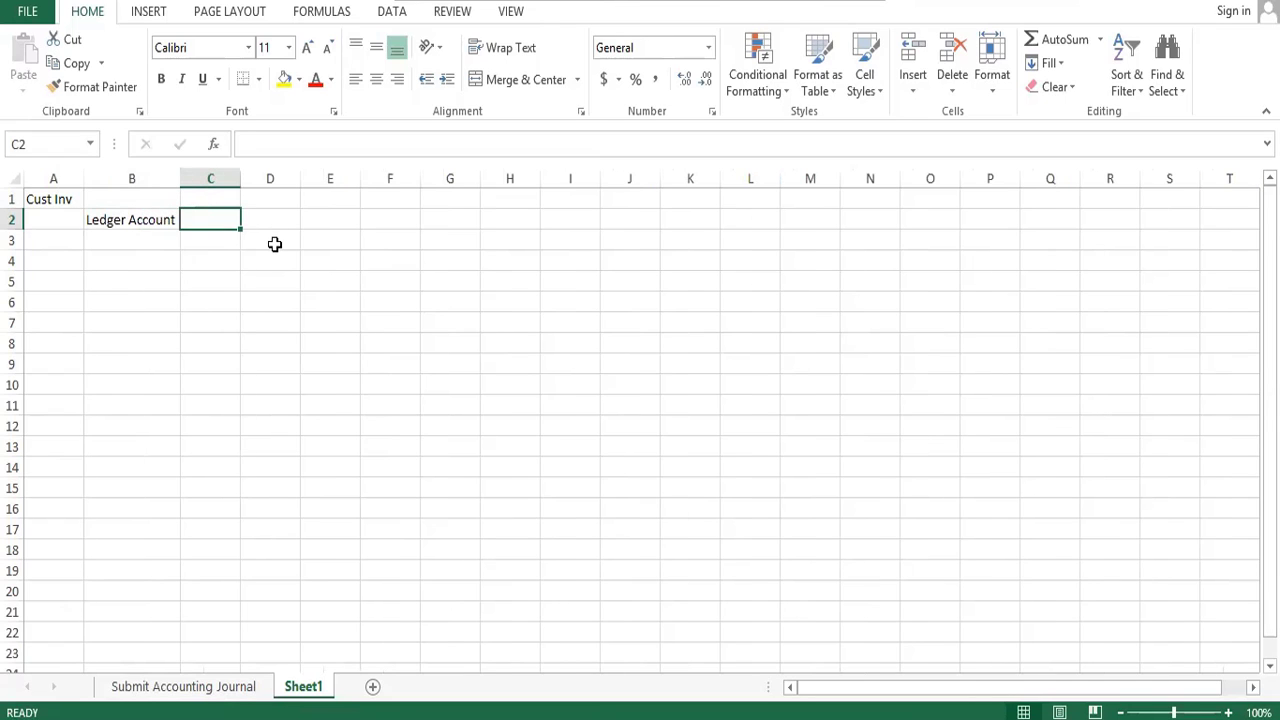
- Enter 1515 in cell C2 beside Ledger Account and the heading DR above it in C1
type("1515")
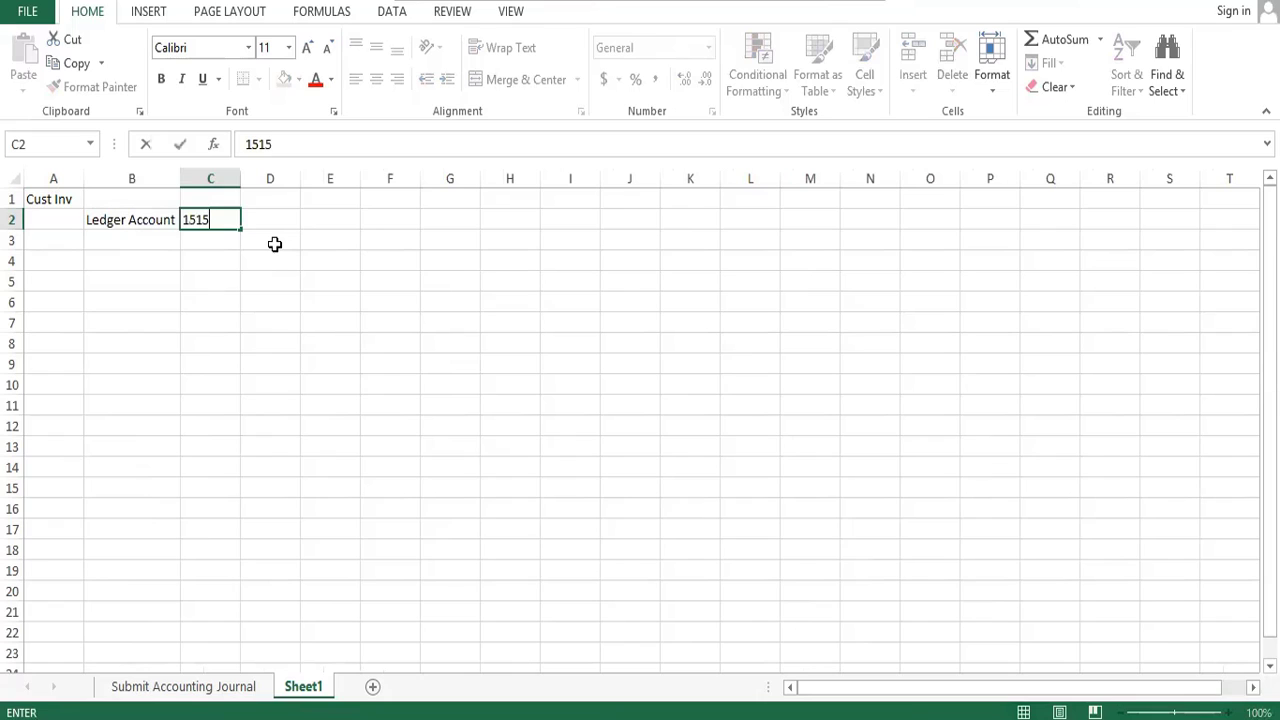
key("Right")
key("Up")
key("Left")
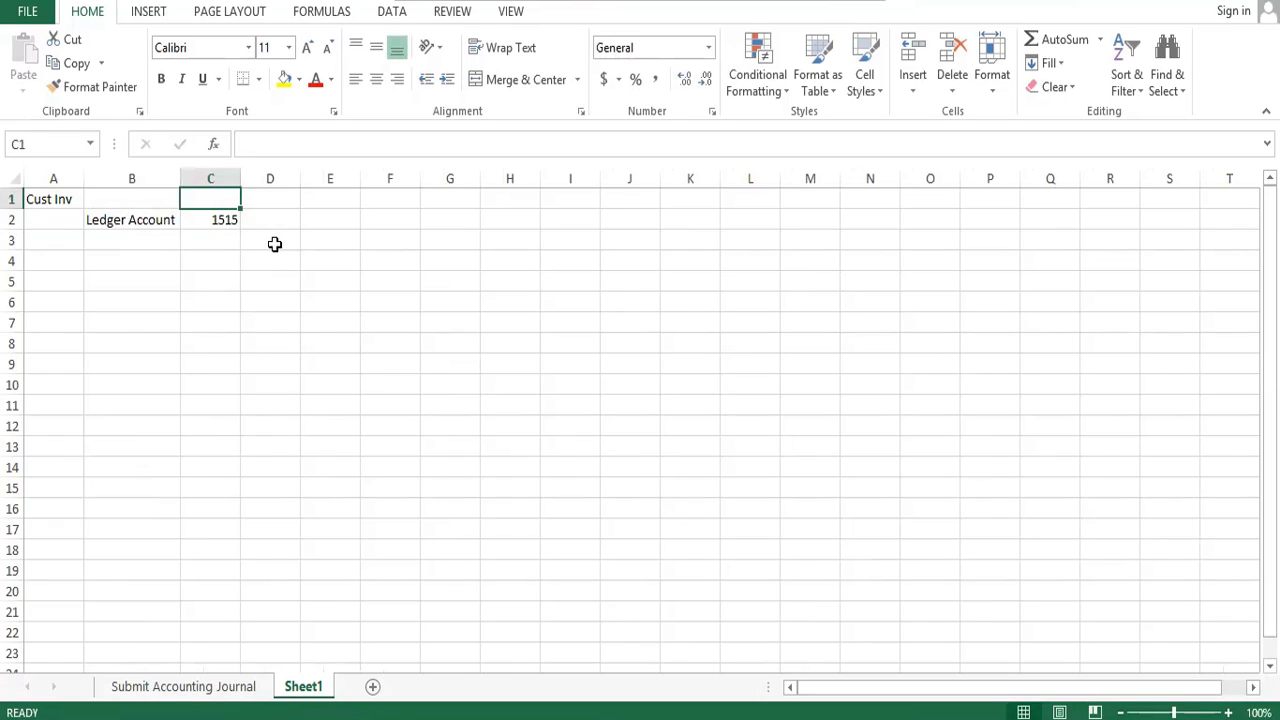
type("DR")
key("Right")
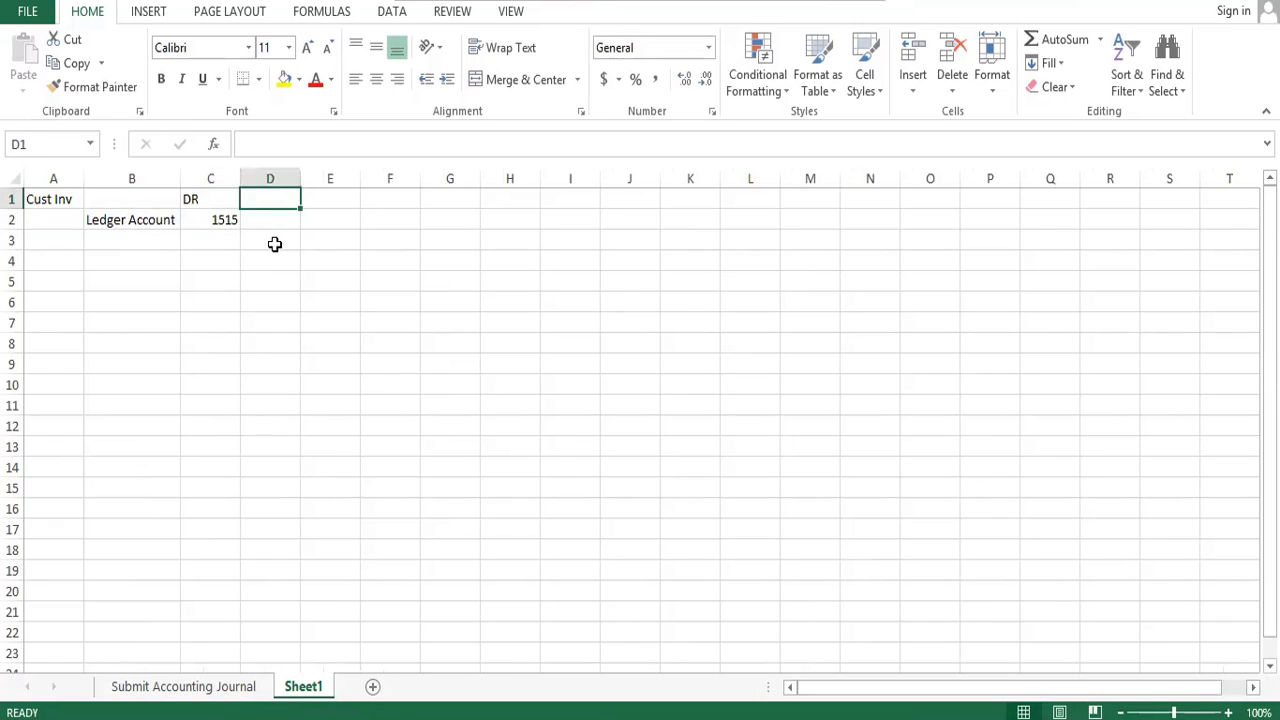
- Enter the heading CR in cell D1 and the ledger account 2581 below it in D2
key("Right")
key("Down")
key("Left")
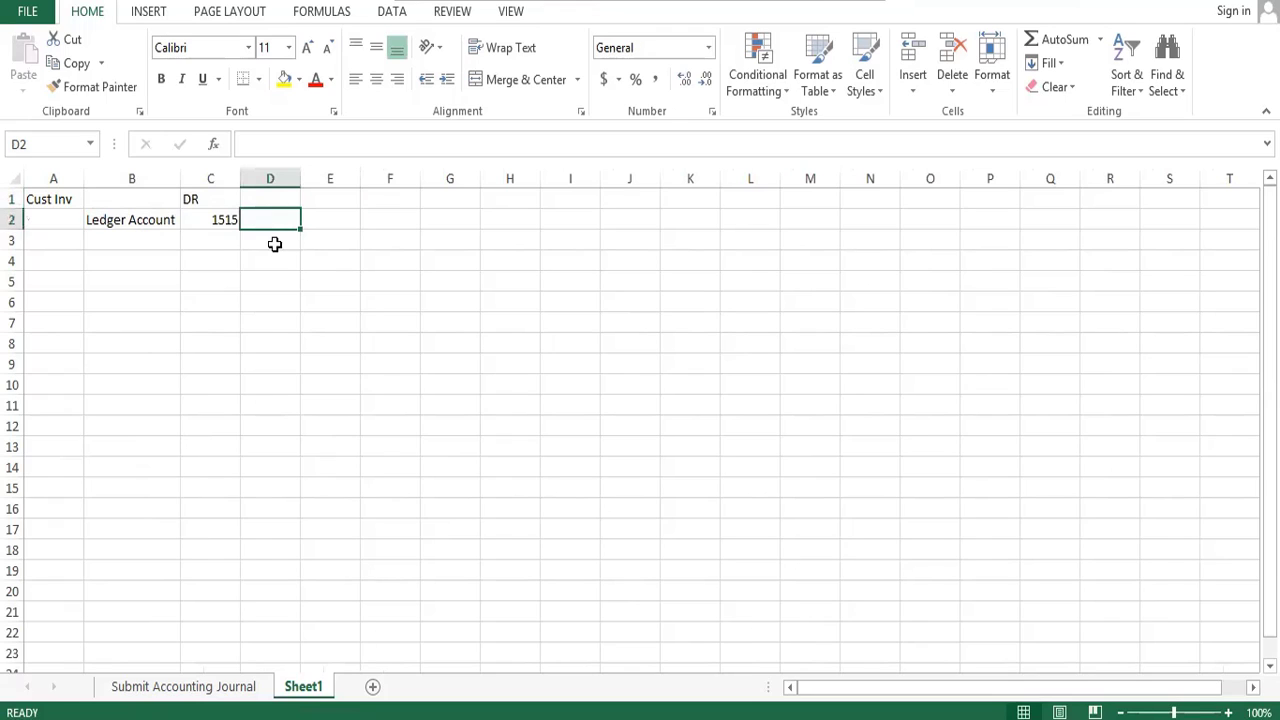
key("Down")
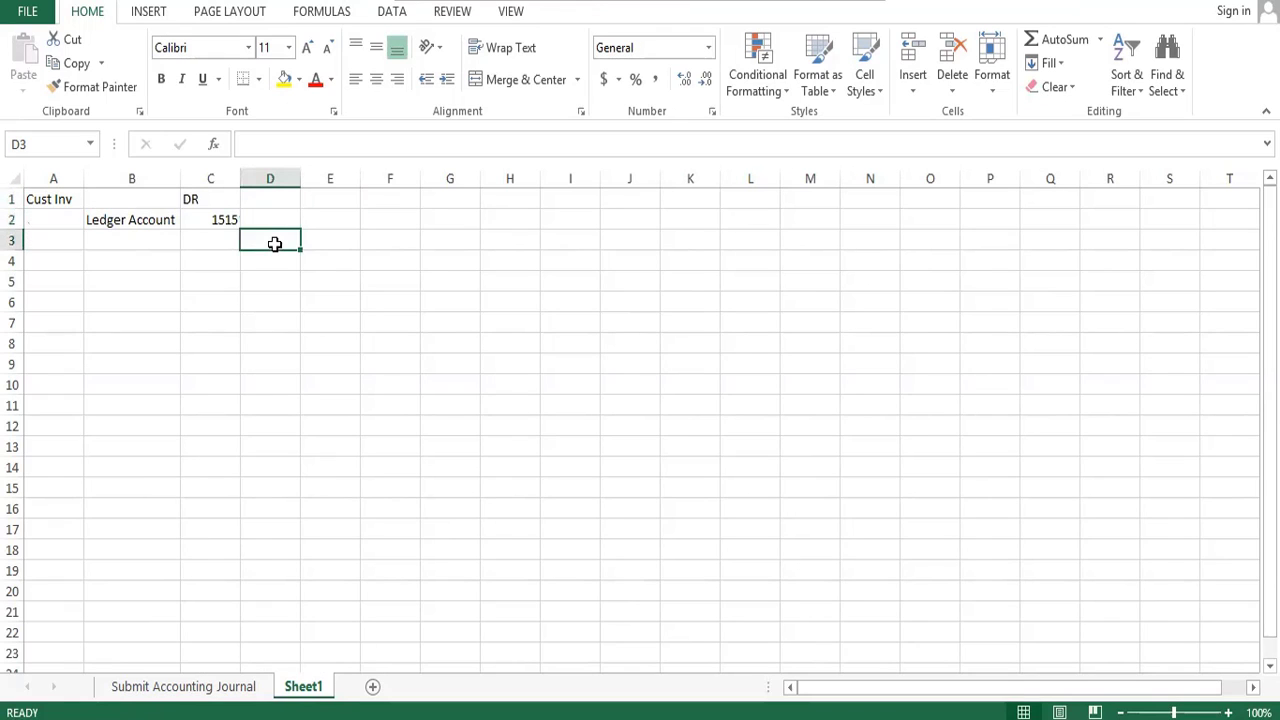
key("Up")
key("Up")
type("CR")
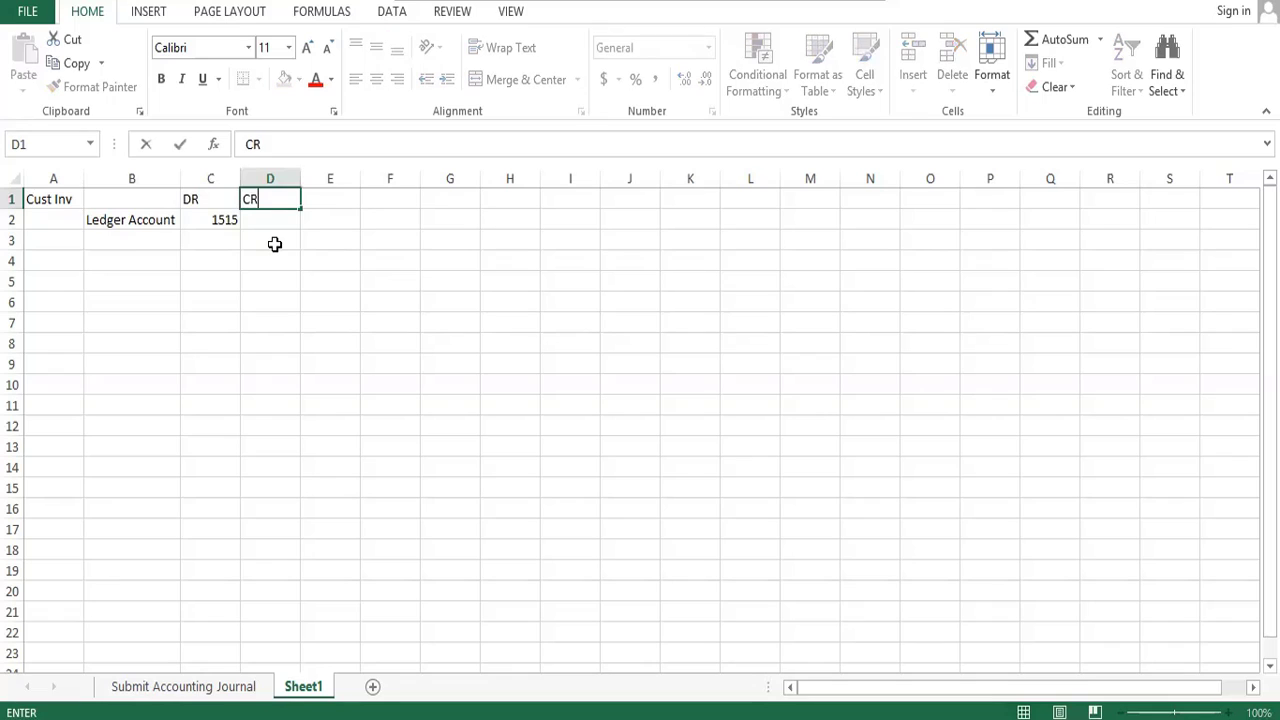
key("Right")
key("Down")
key("Left")
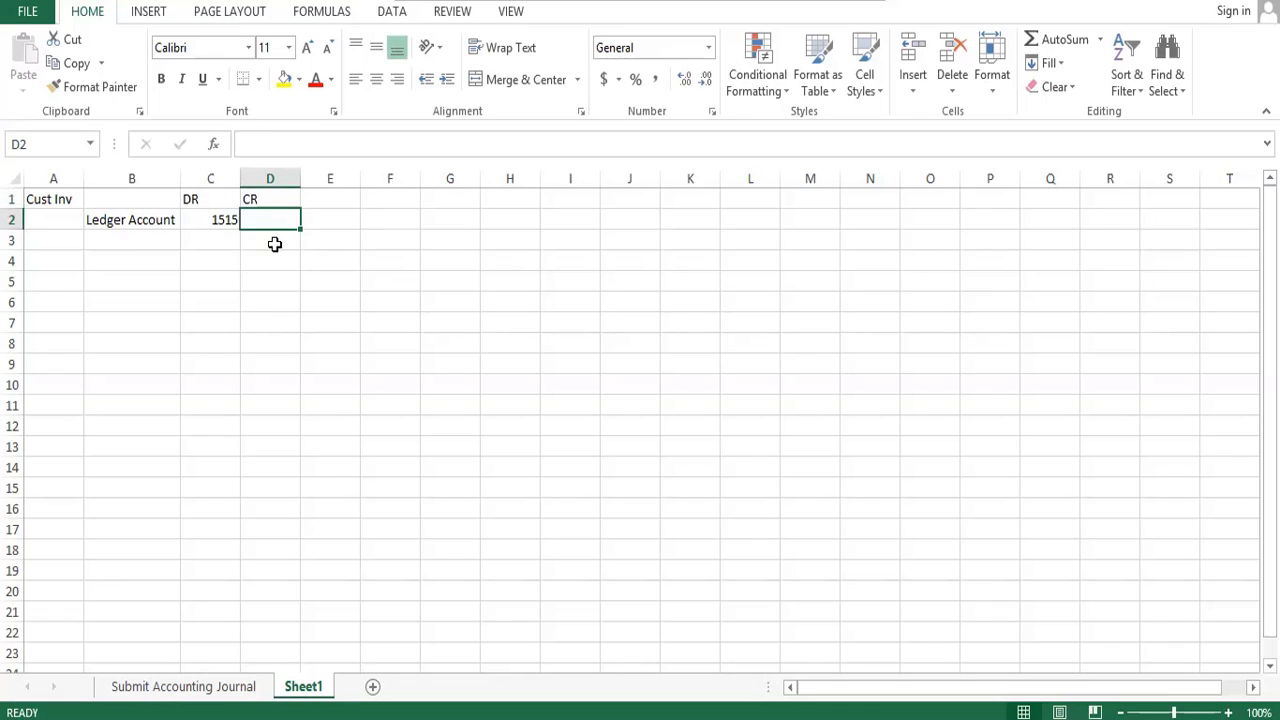
type("2581")
key("Return")
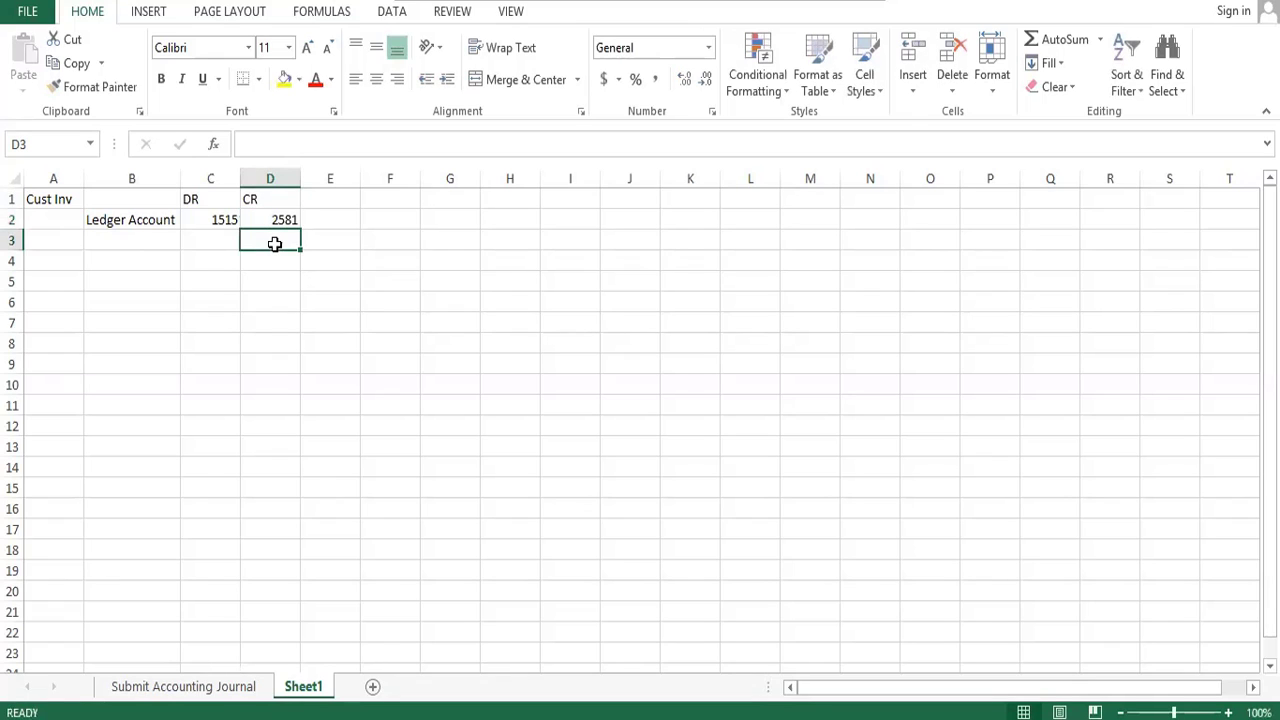
key("Up")
key("Left")
key("Right")
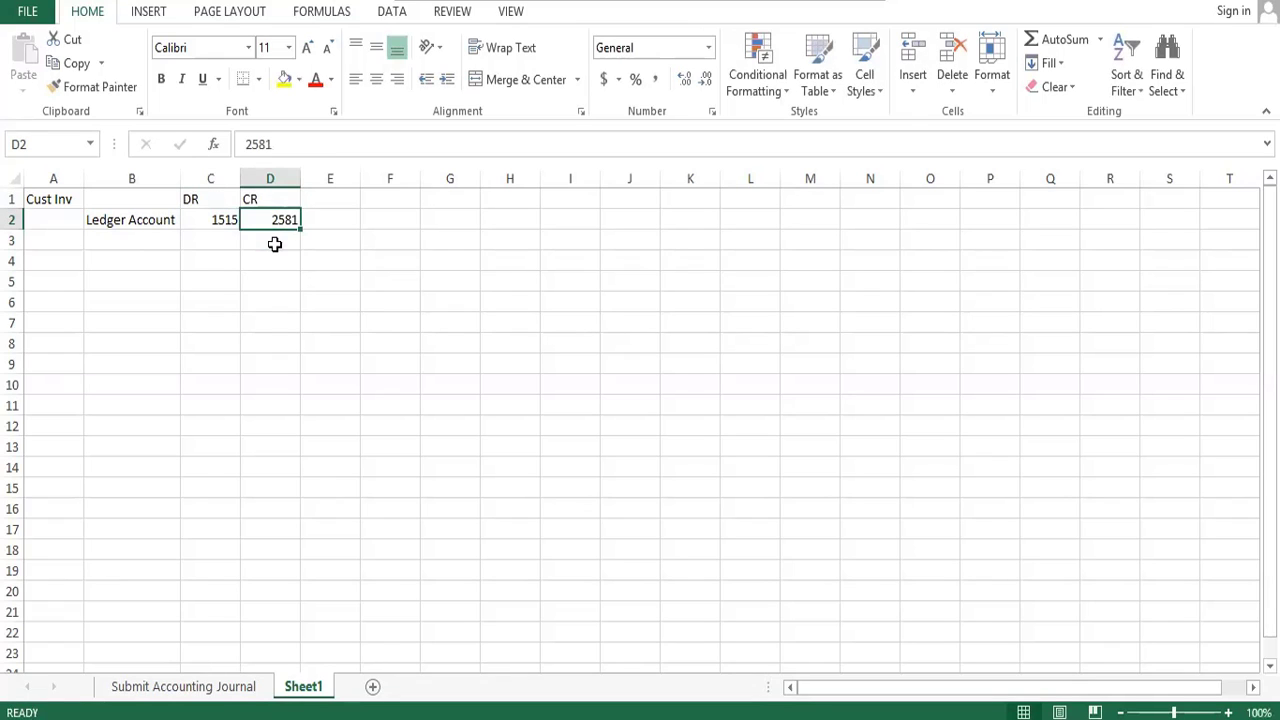
key("Left")
key("Right")
key("Left")
key("Right")
- Enter the swapped accounts in row 3, with 2581 under DR and 1515 under CR
left_click(274, 244)
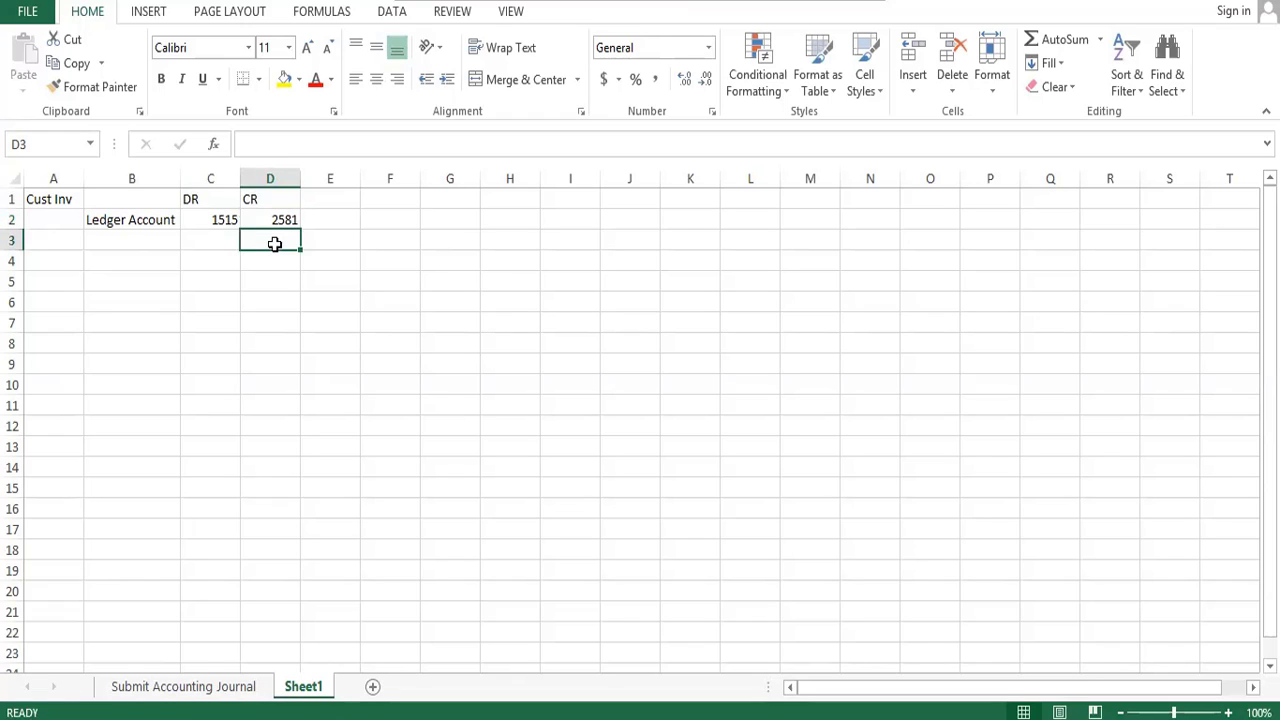
key("Left")
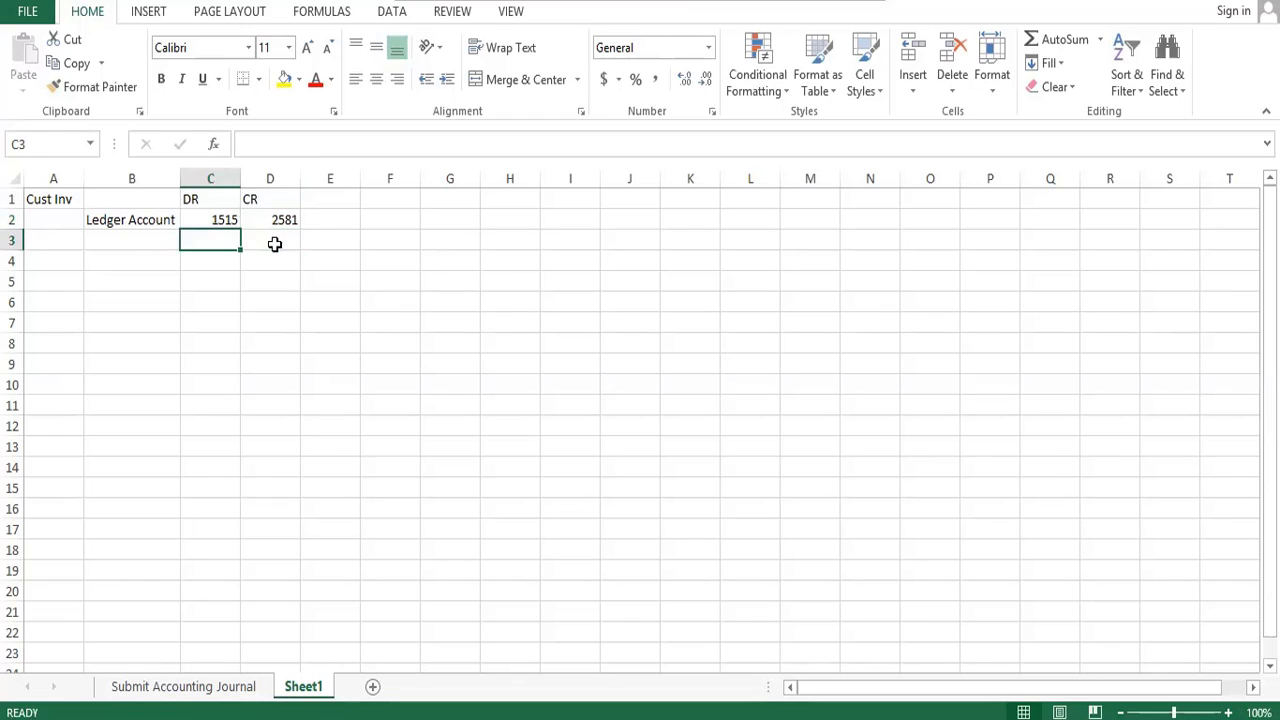
type("258")
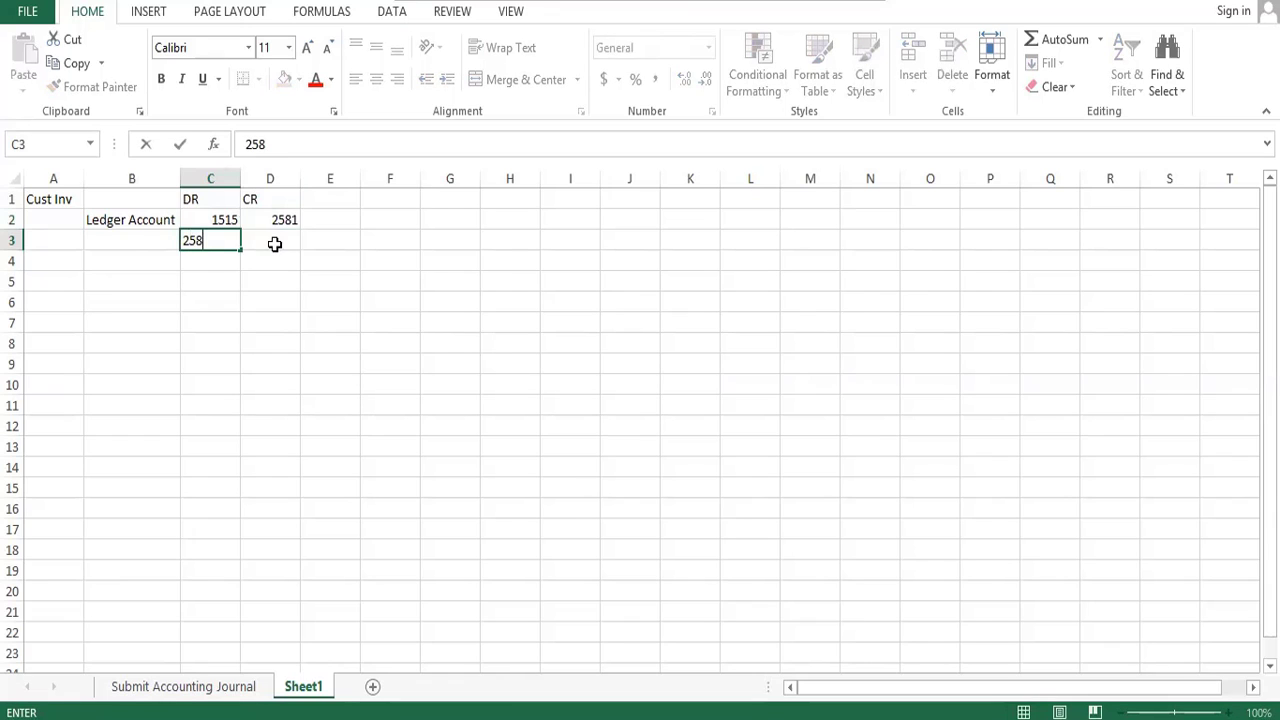
type("1")
key("Right")
type("1515")
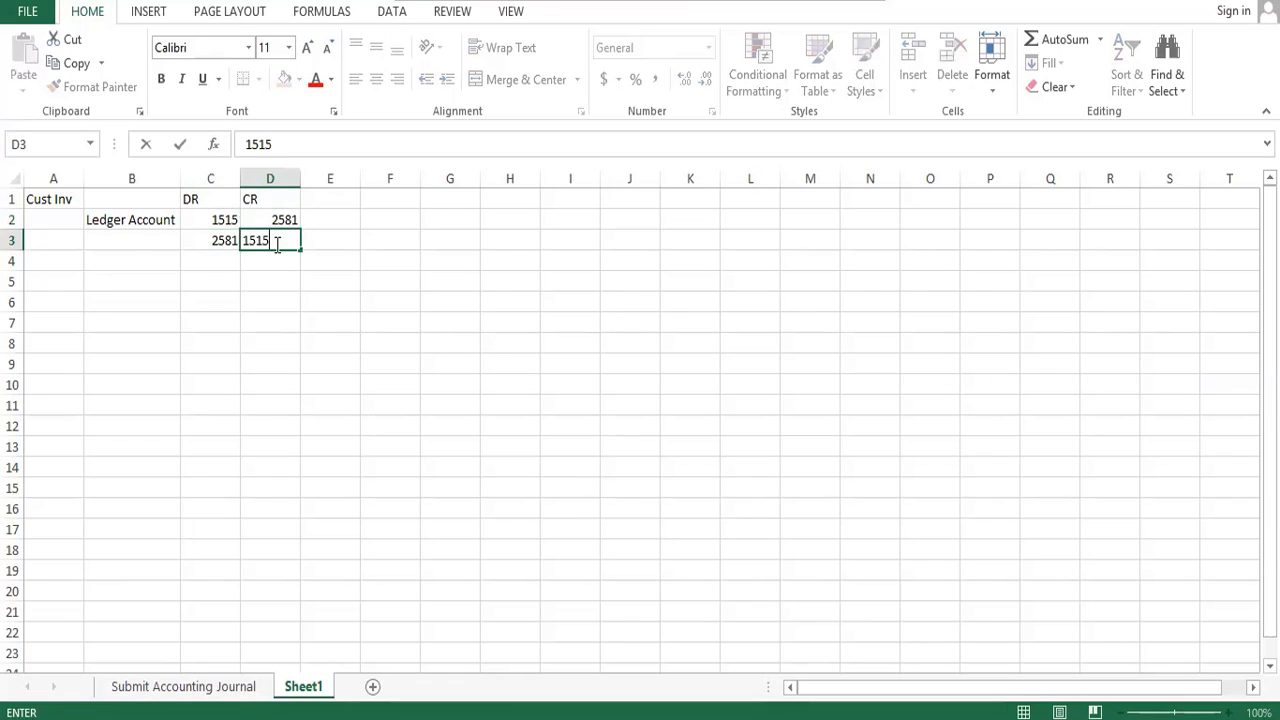
key("Return")
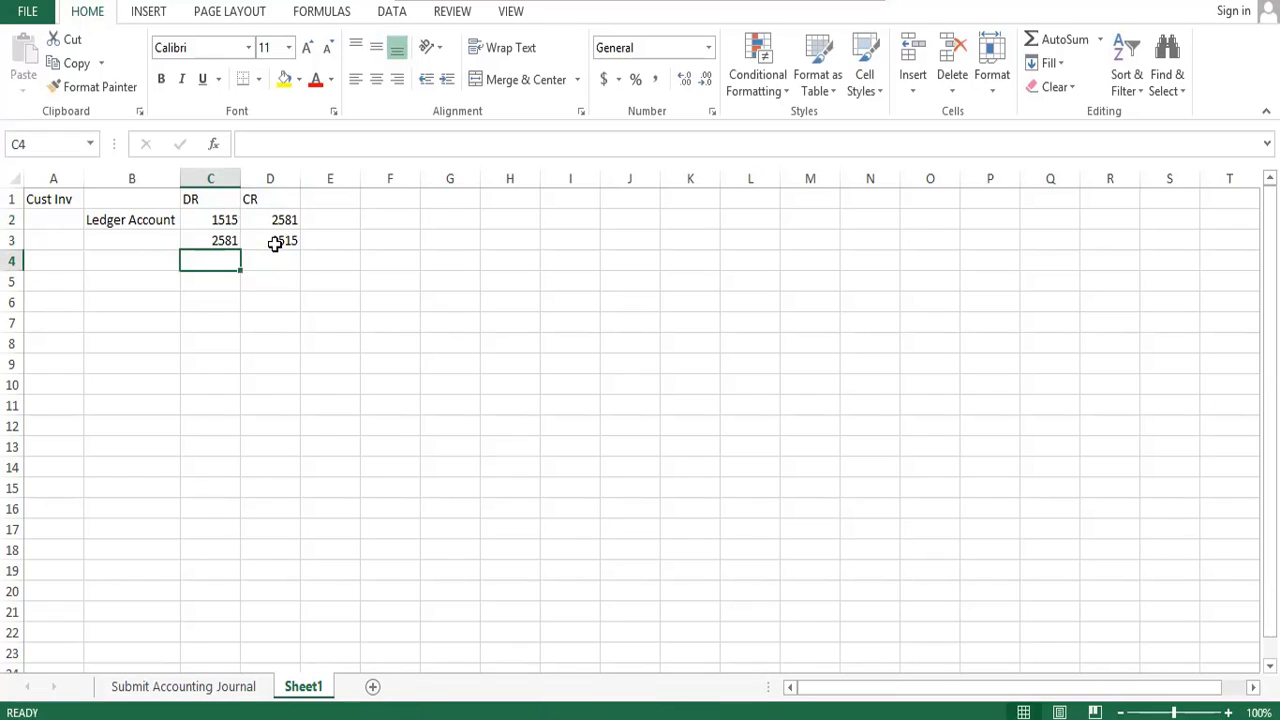
key("Up")
key("Right")
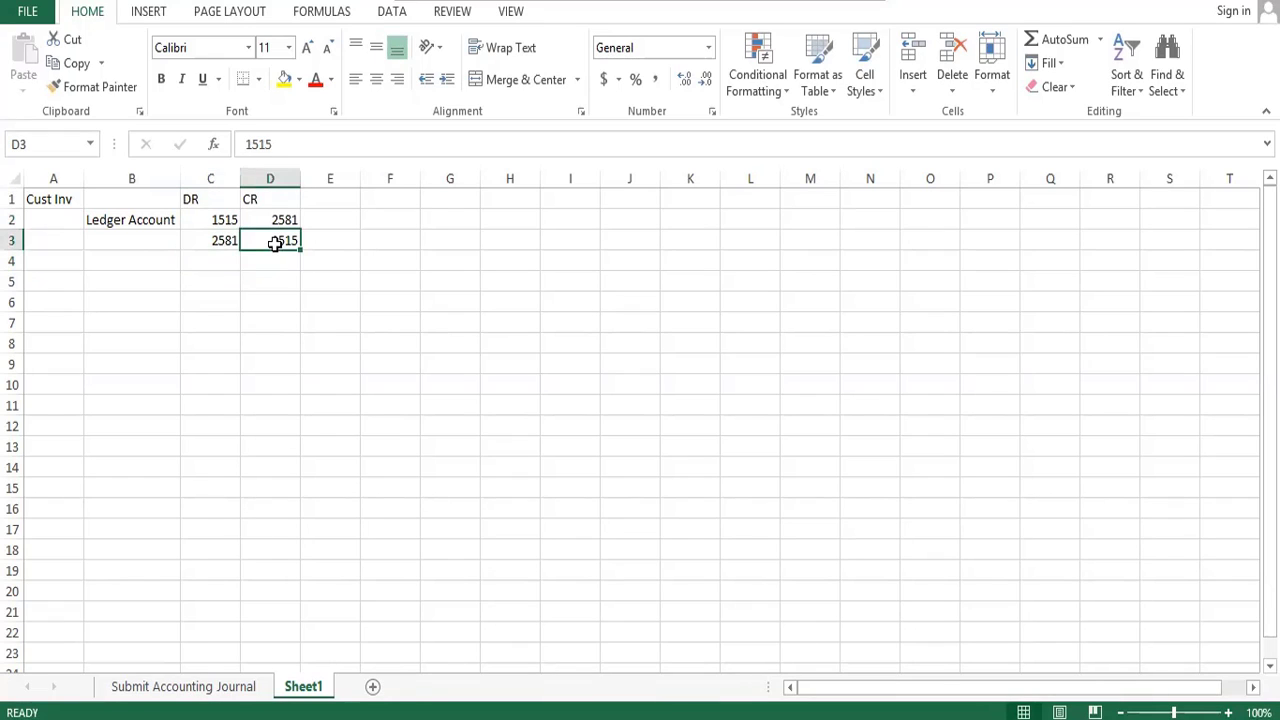
- Switch to the company accounting details page to review the Journal Reversal Options, and return to the Excel sheet
key("alt+Tab")
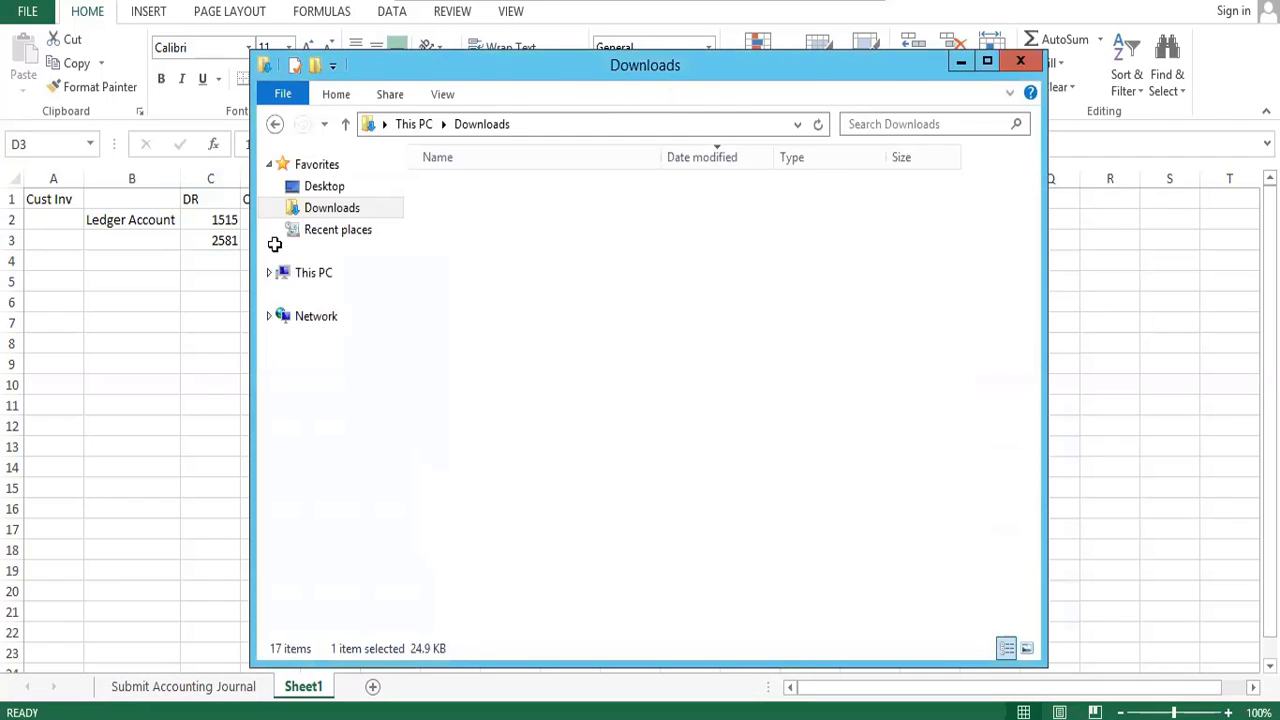
key("alt+Tab")
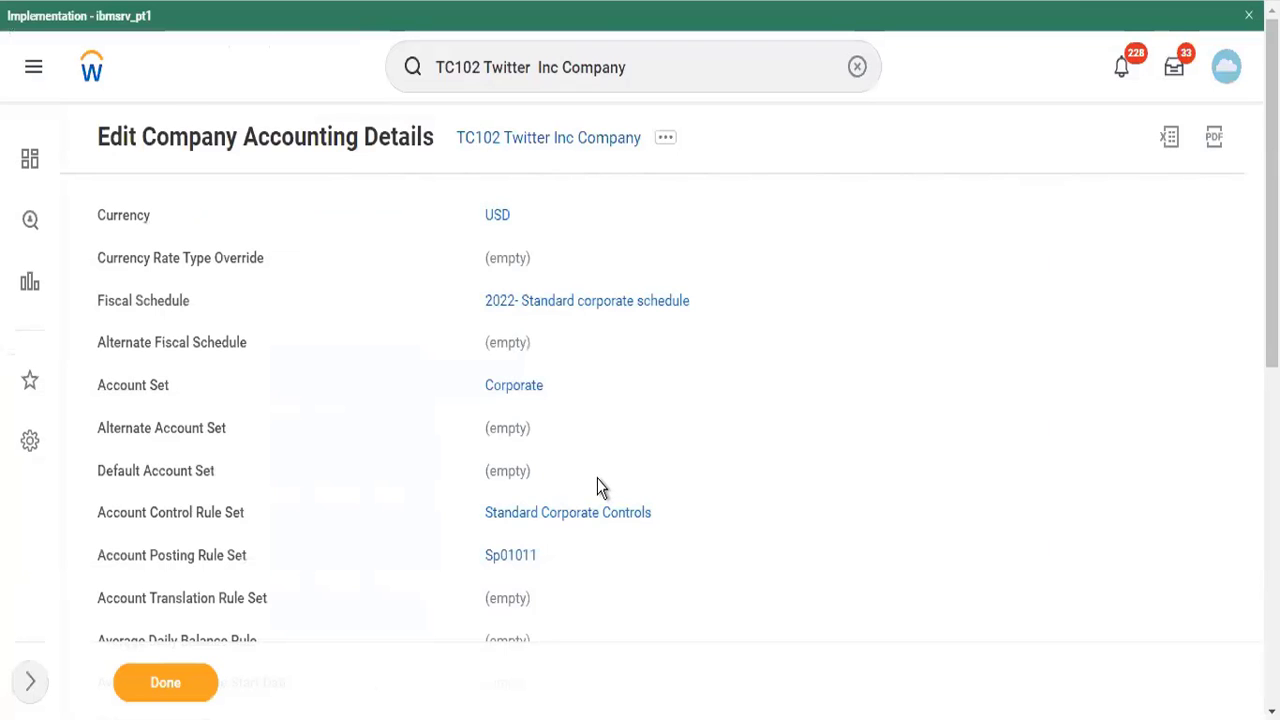
scroll(597, 486, "down", 10)
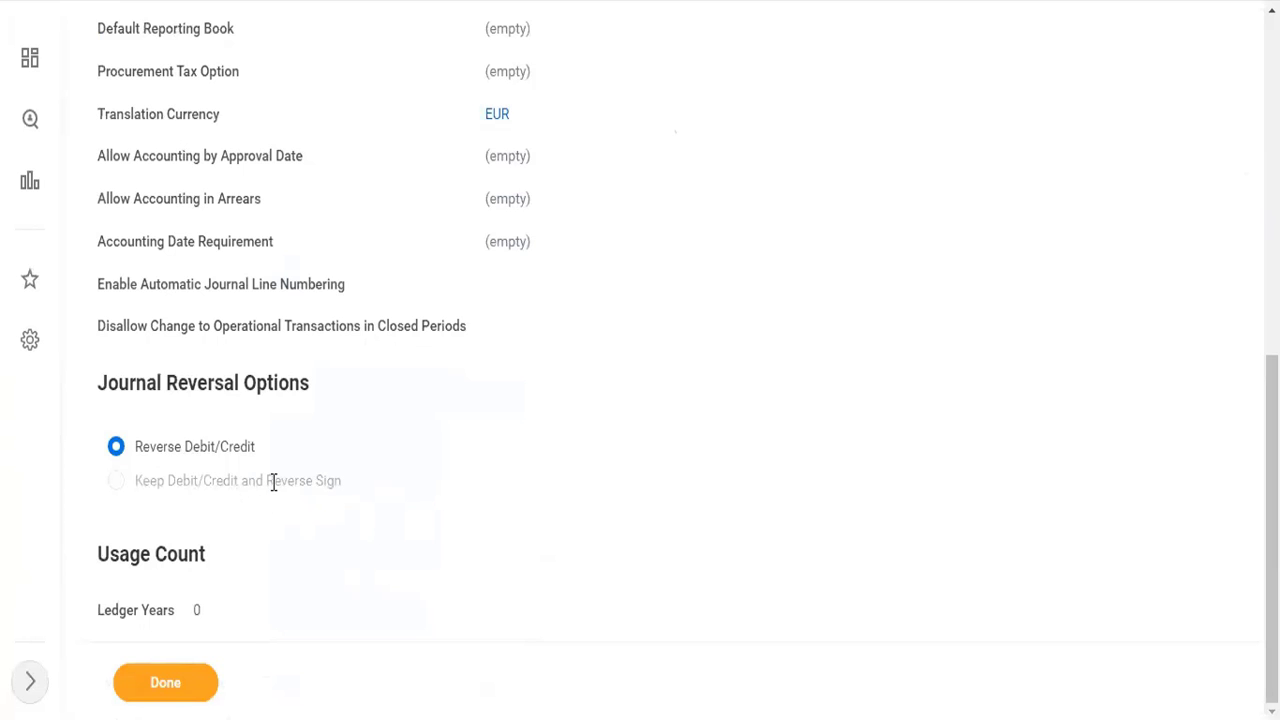
key("alt+Tab")
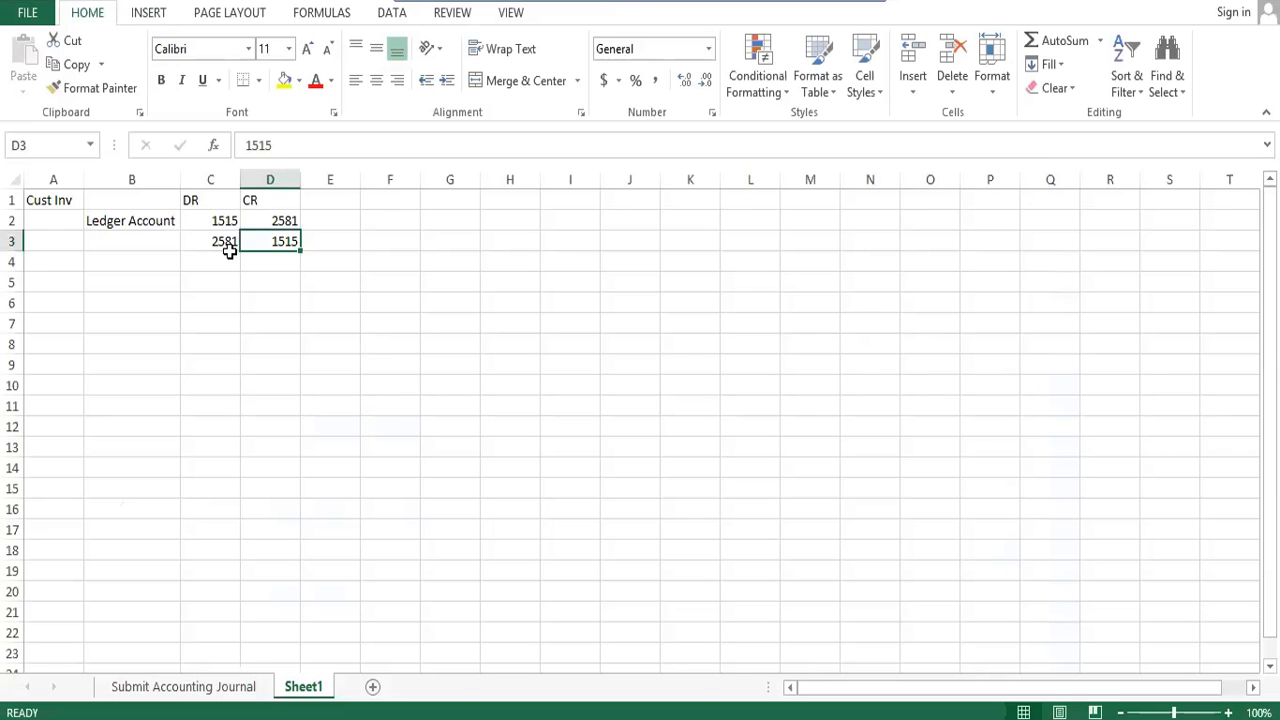
- Clear the swapped ledger accounts from cells C3 and D3
left_click(229, 251)
key("shift+Right")
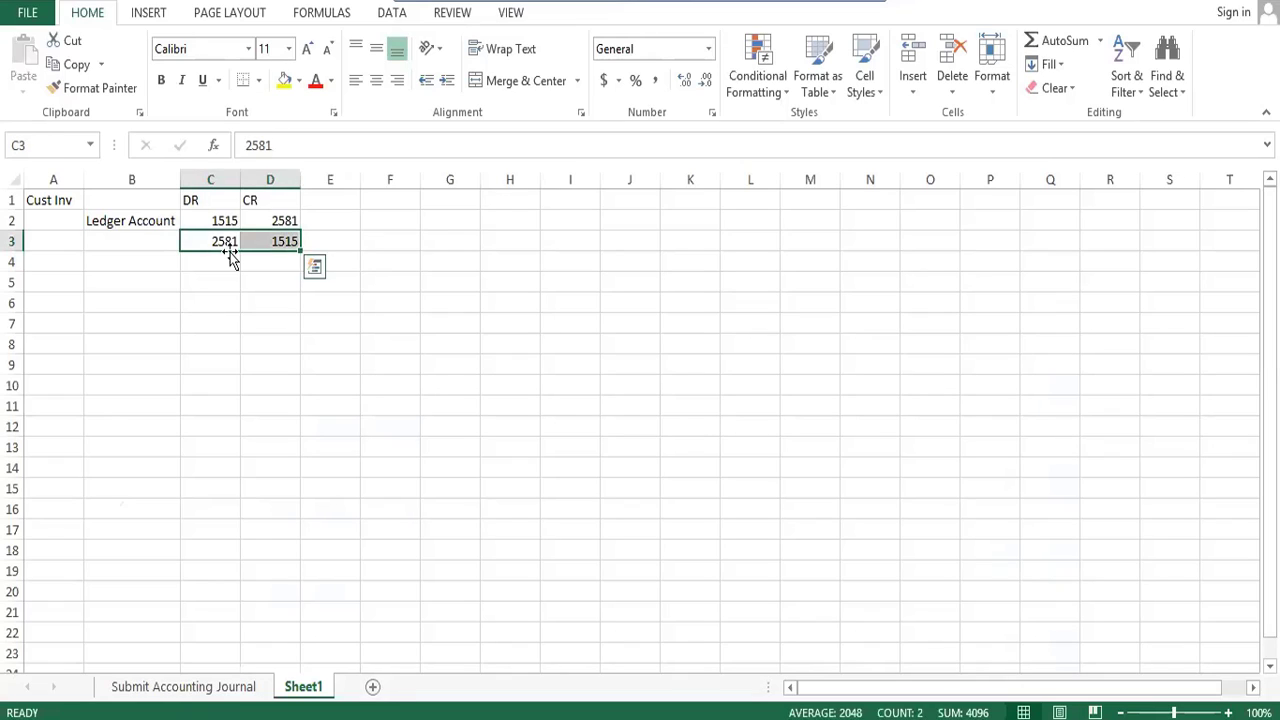
key("Delete")
- Make the CR ledger account in cell D2 negative by entering it as (2581)
key("Up")
key("Right")
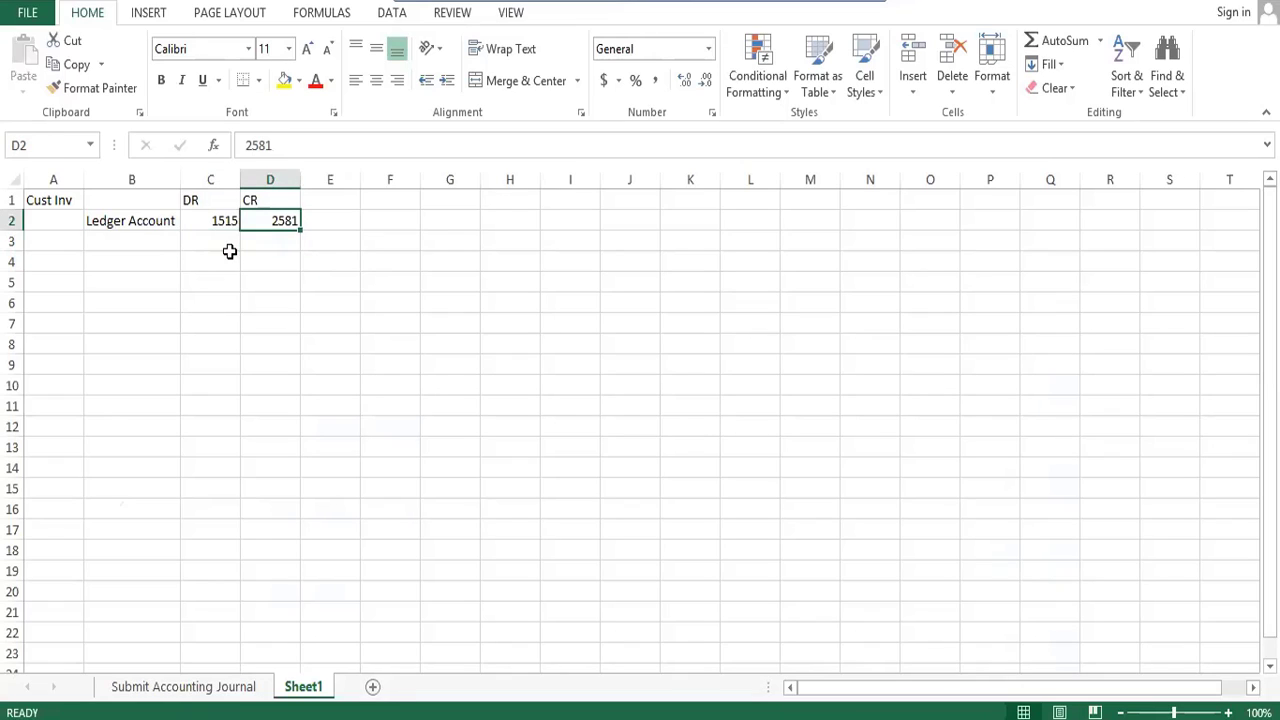
type("(")
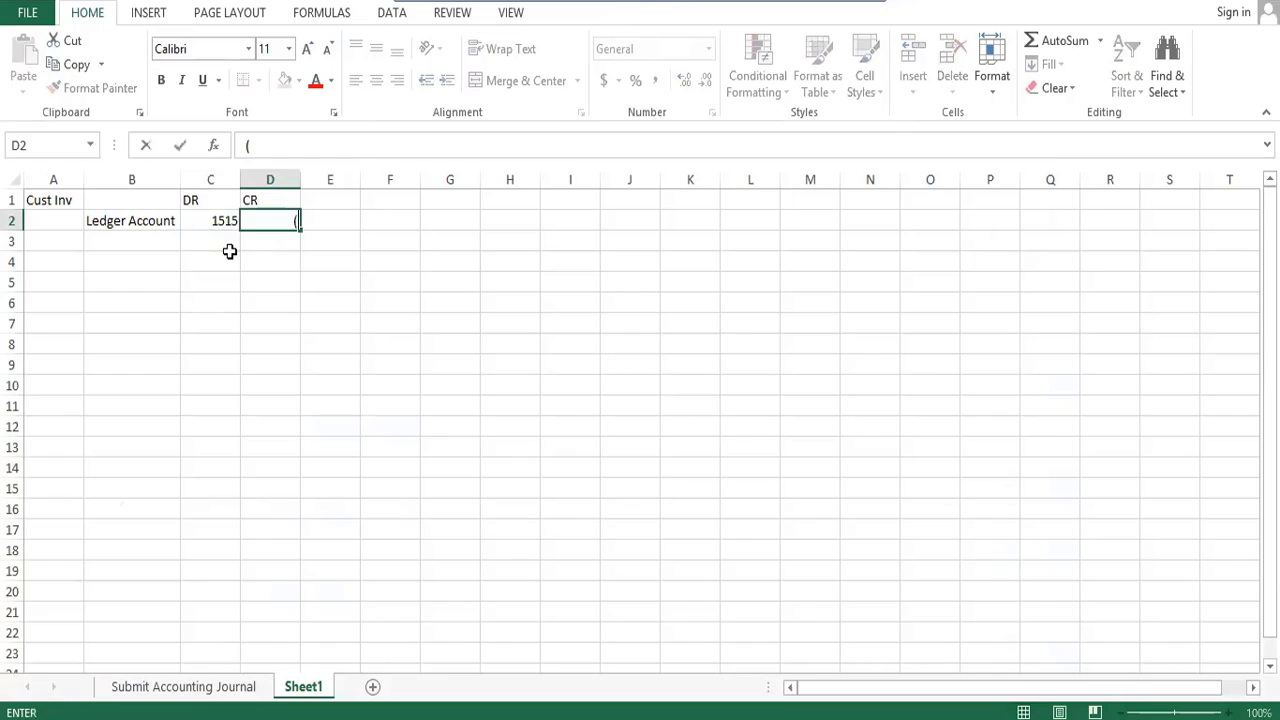
type("2581)")
key("Return")
key("Up")
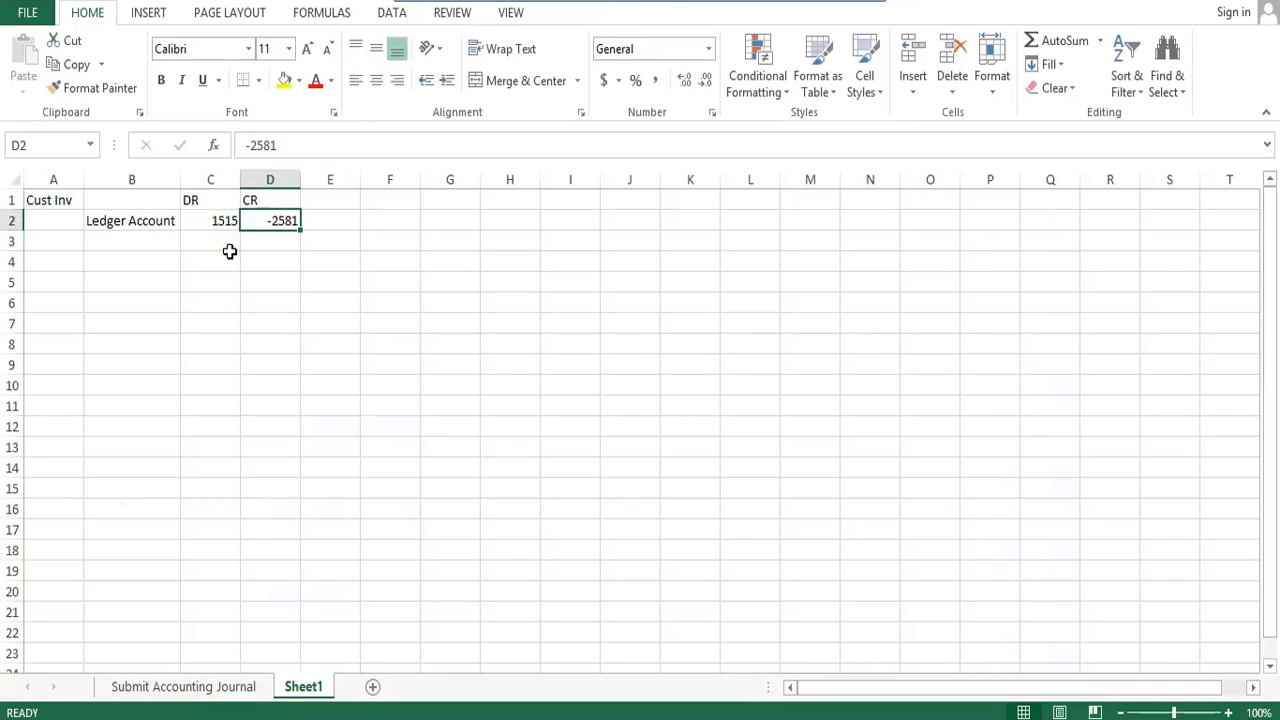
- Replace the DR ledger account in cell C2 with -1515
key("Left")
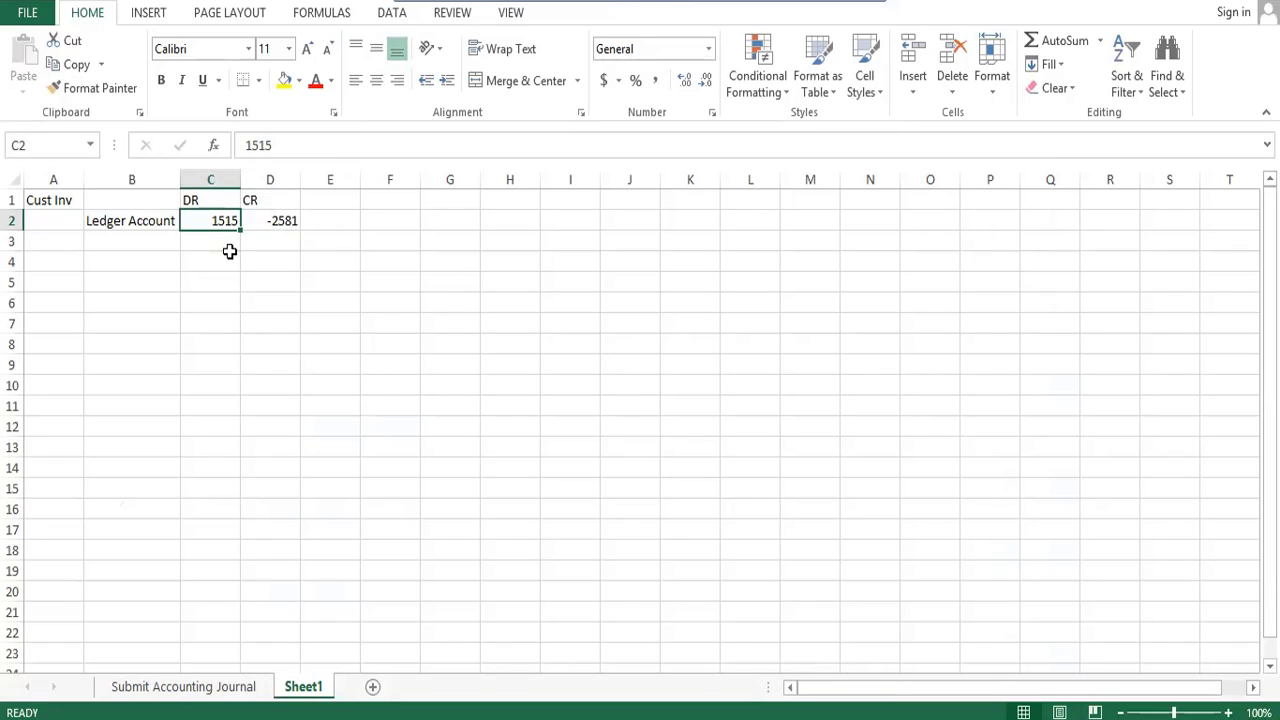
key("Delete")
type("-151")
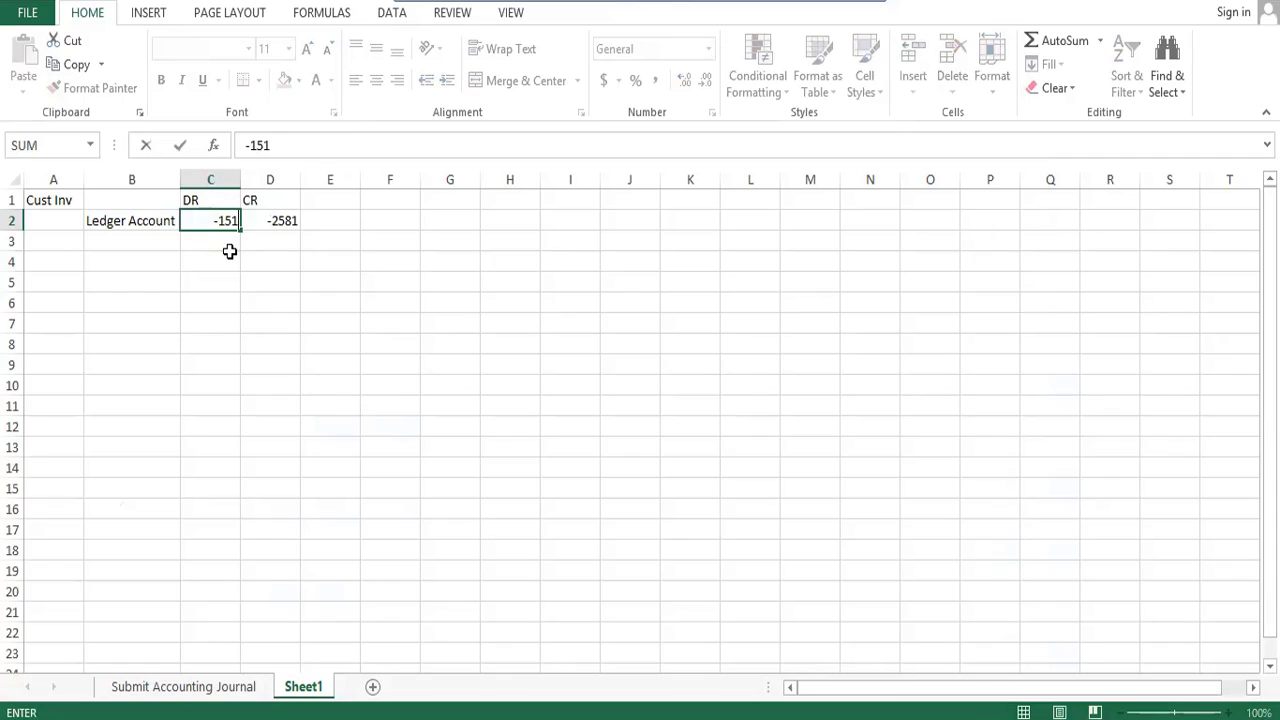
type("1")
key("BackSpace")
type("5")
key("Tab")
- Remove the minus sign from the CR ledger account in cell D2 so it reads 2581
key("F2")
key("Home")
key("Delete")
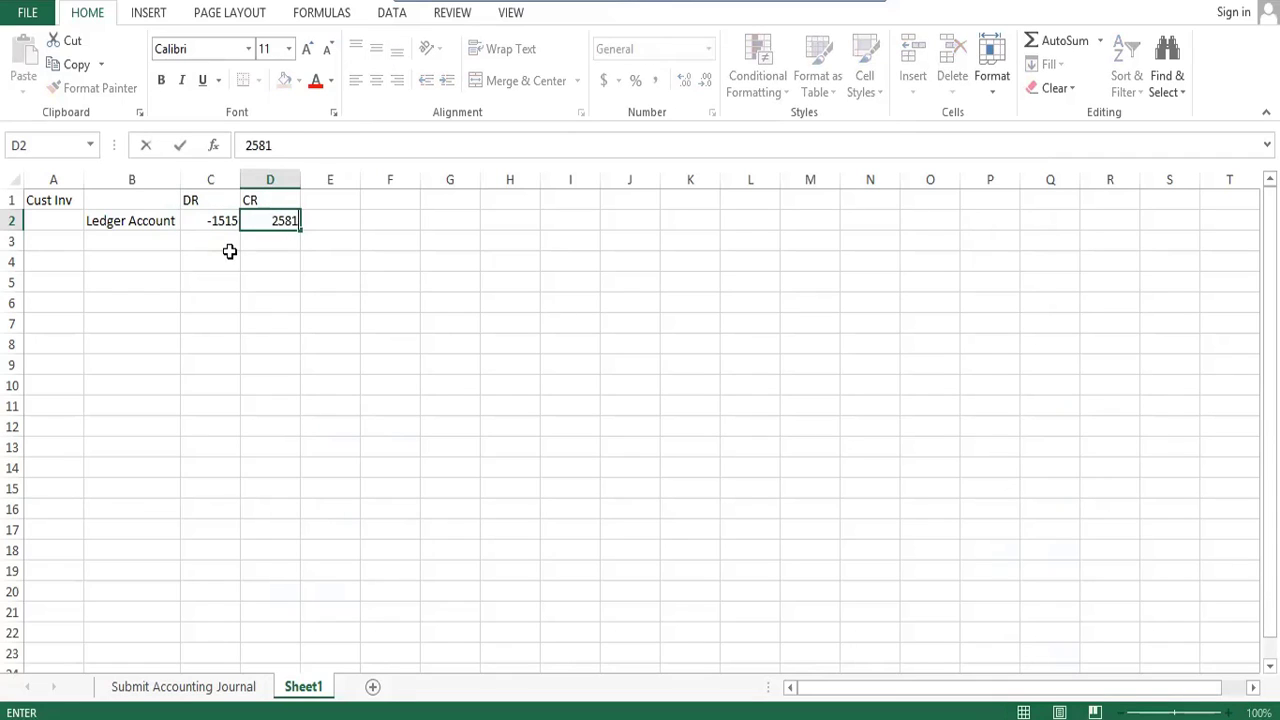
key("Return")
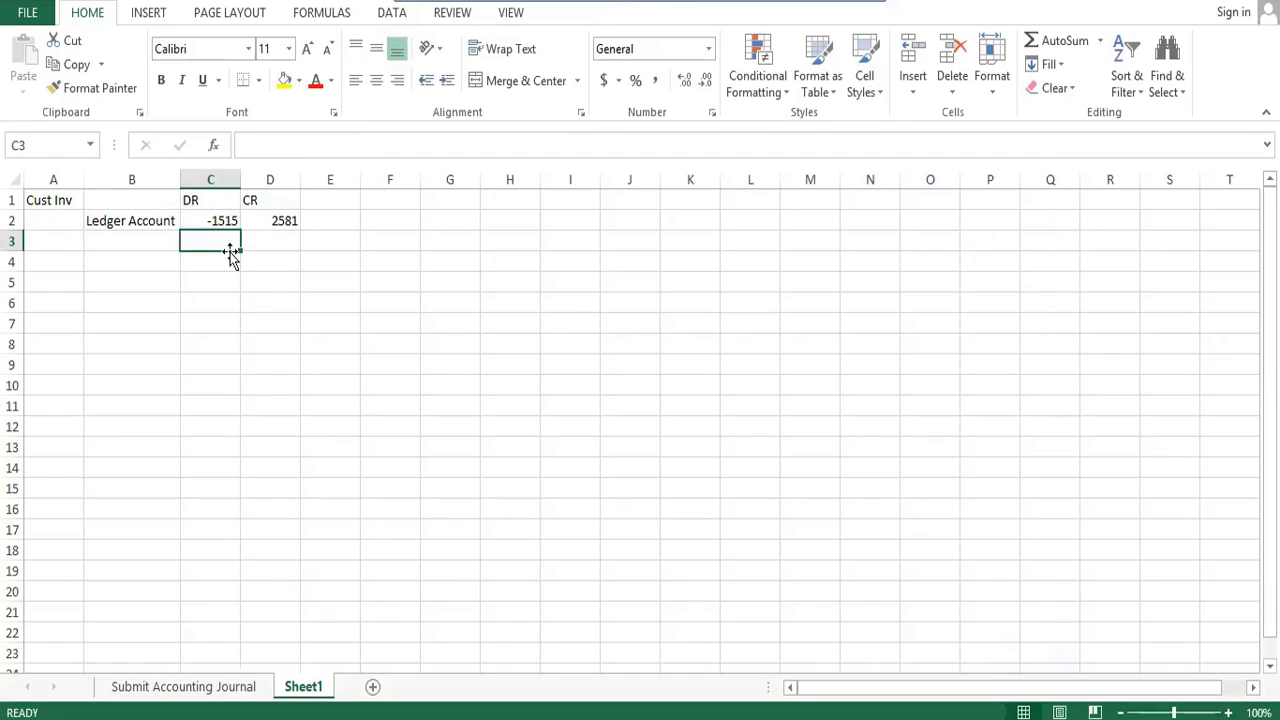